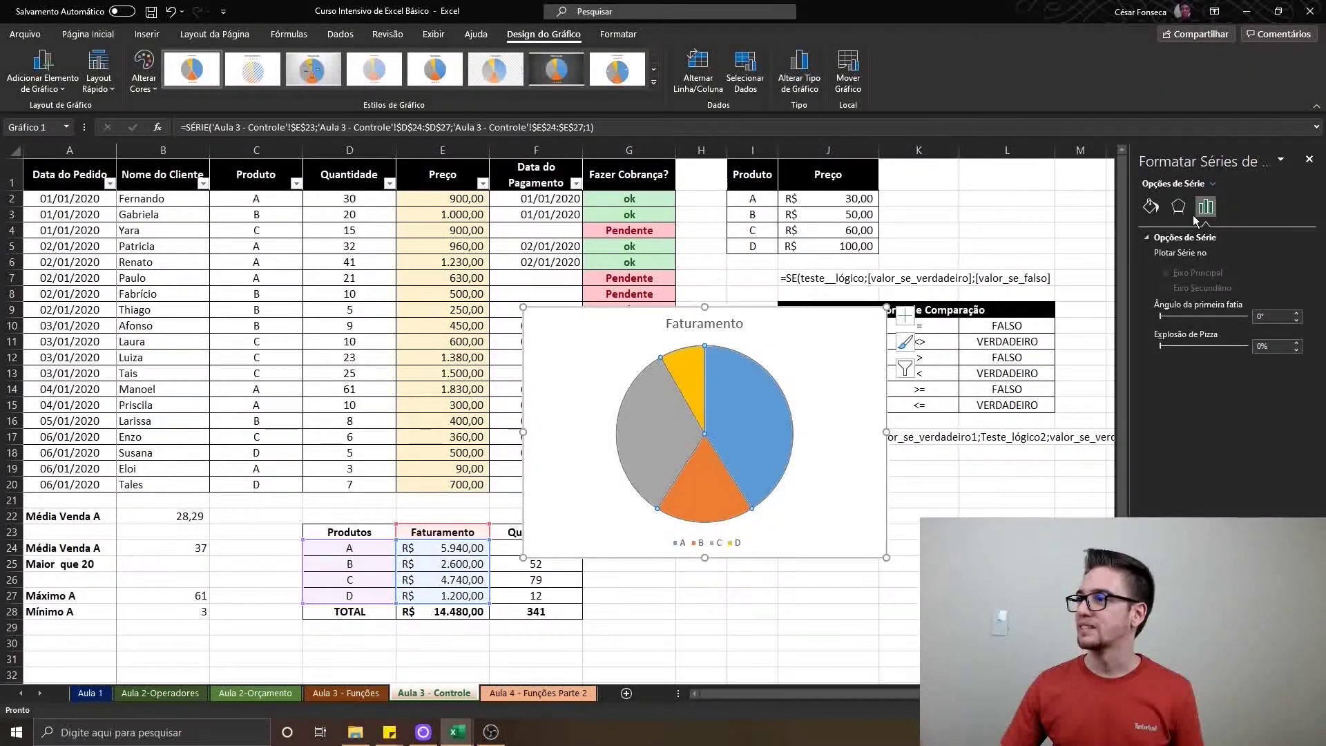
# Apply the quick layout without title or legend that labels each pie slice with its category and value
pyautogui.click(107, 69)
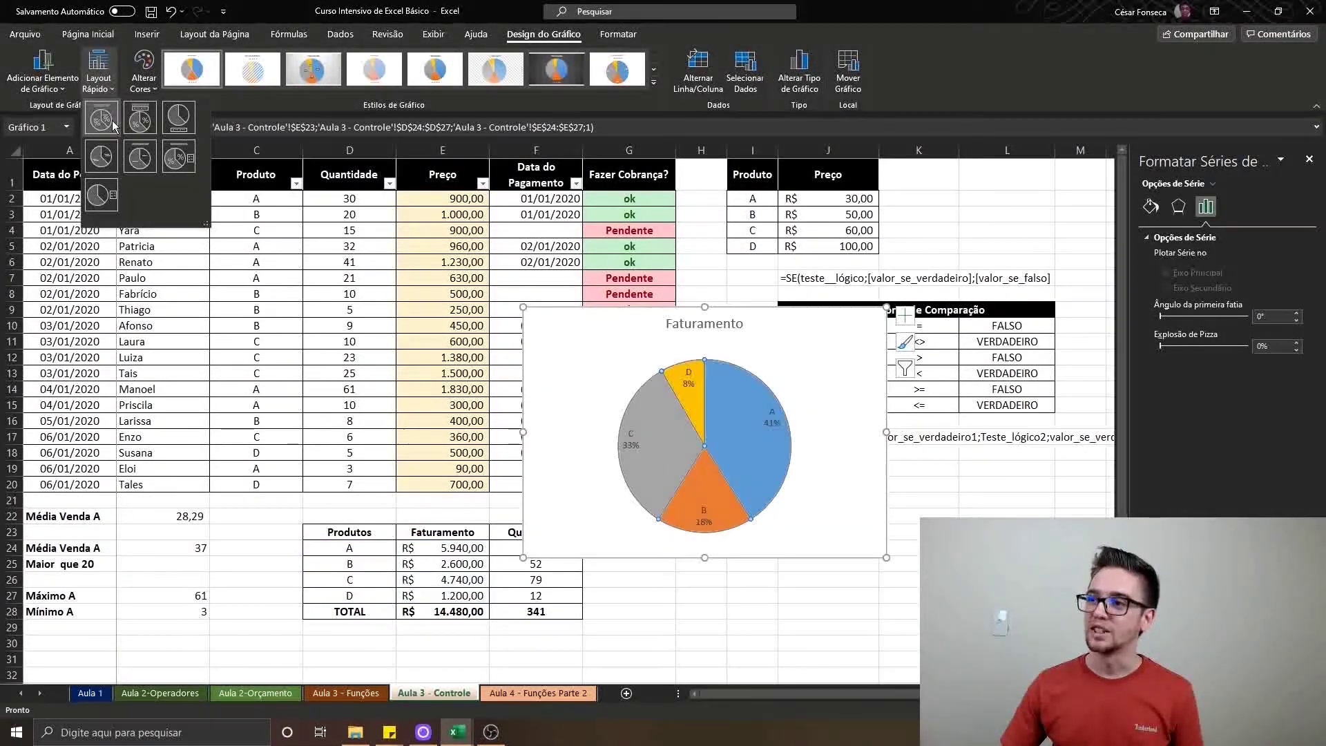
pyautogui.click(110, 159)
# Set the pie chart's data labels to show only the value, without the category name, positioned at the centre of the slices
pyautogui.click(649, 432)
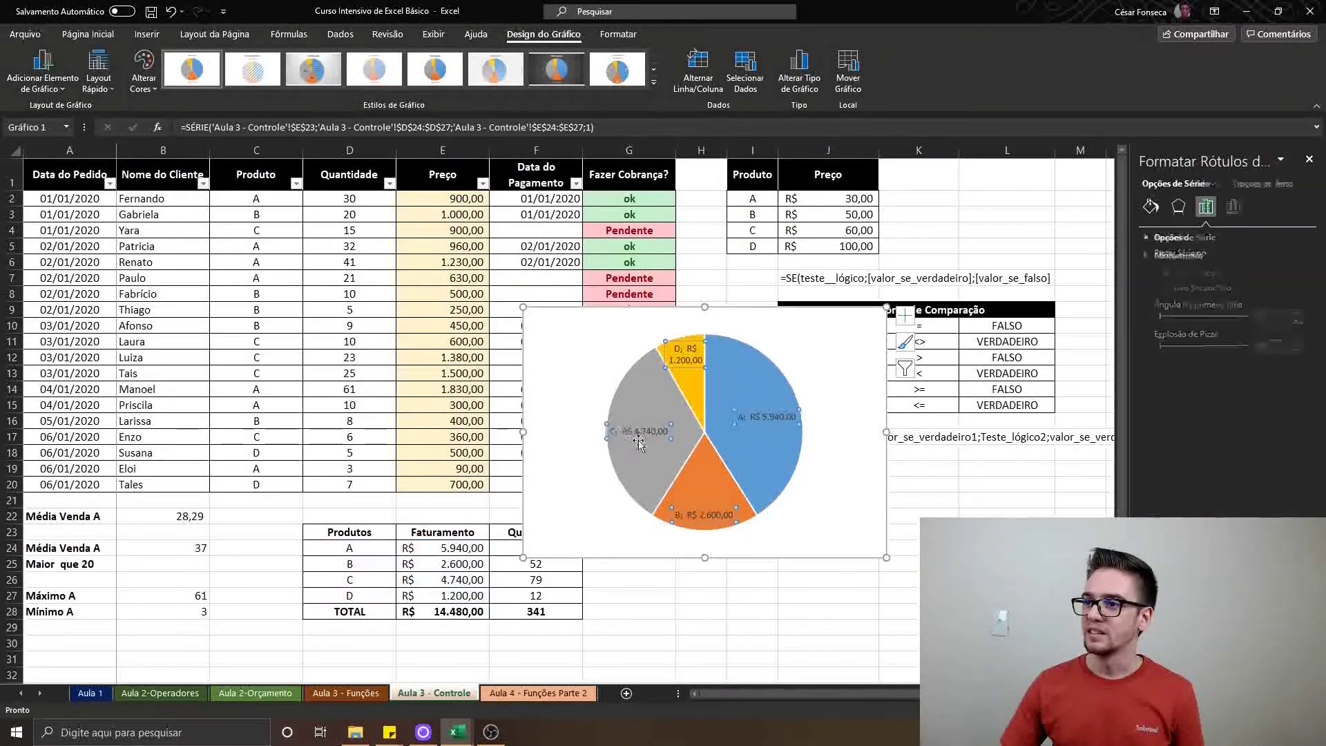
pyautogui.click(646, 431)
pyautogui.click(1232, 206)
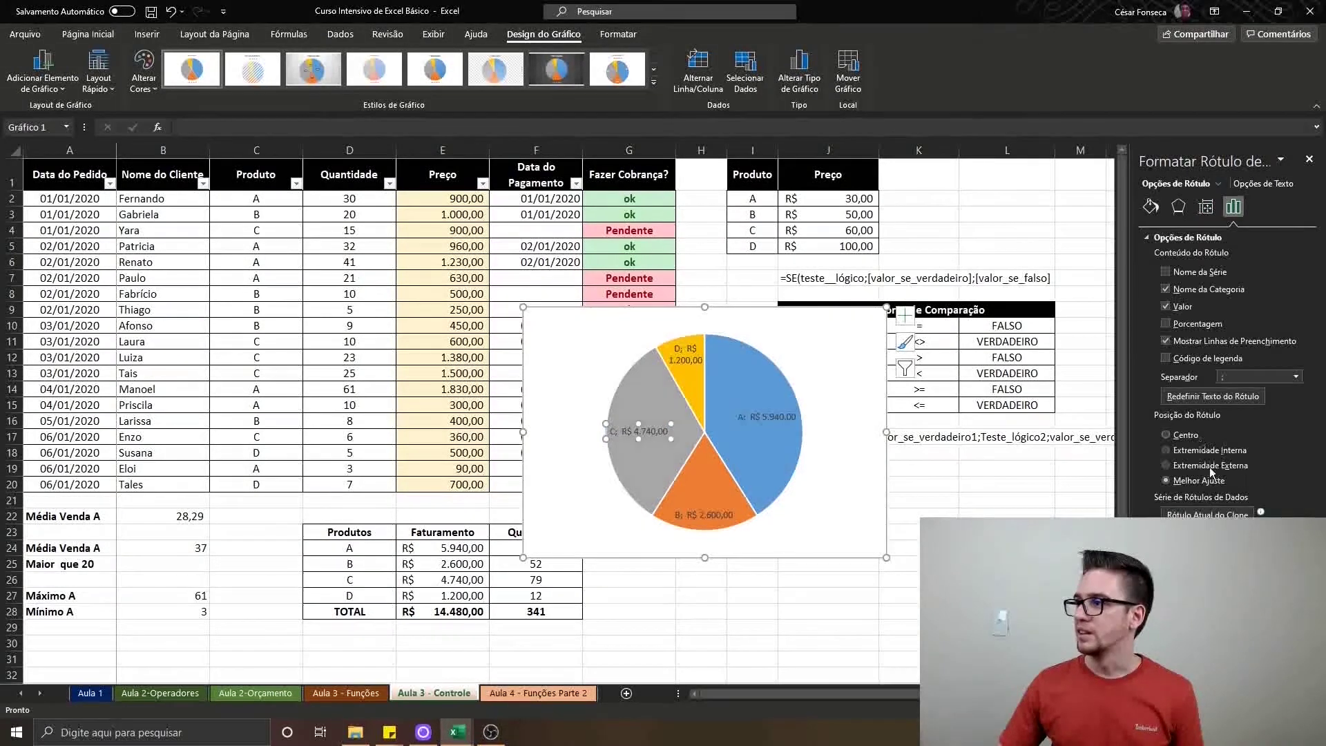
pyautogui.click(1165, 289)
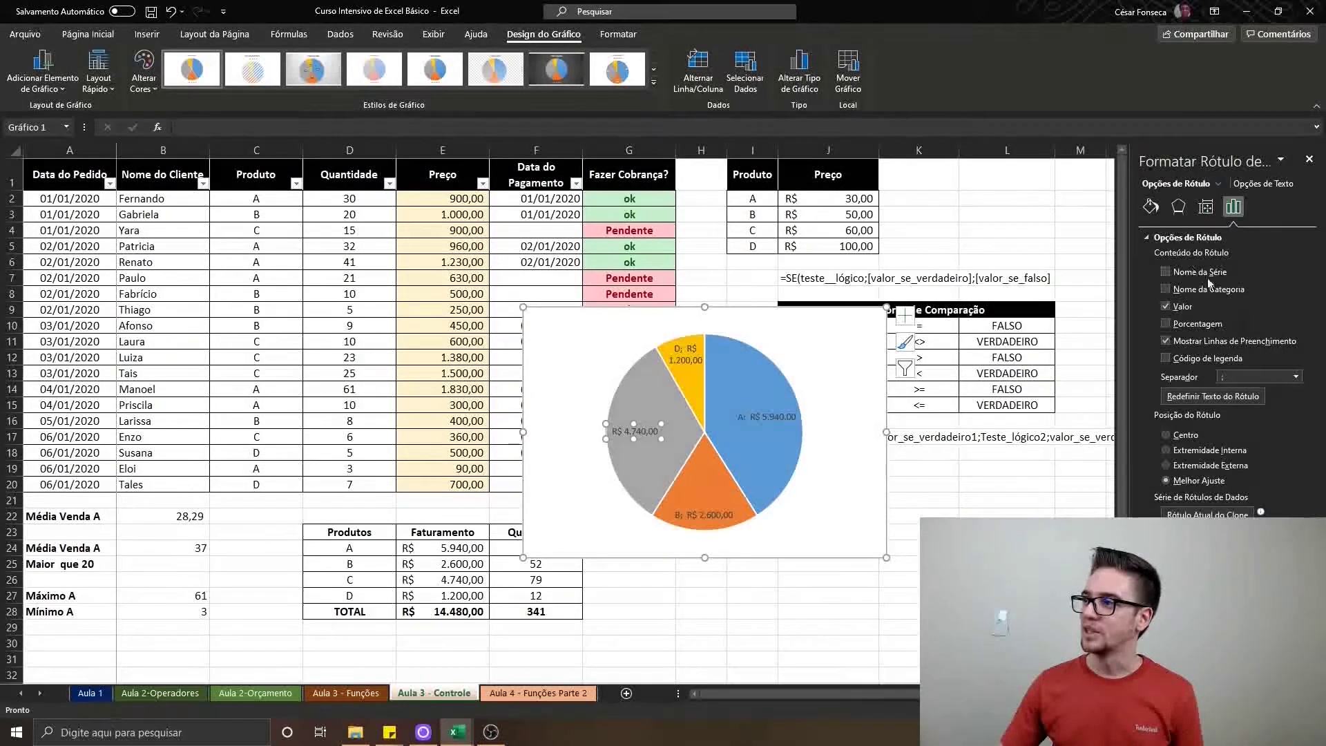
pyautogui.click(1183, 326)
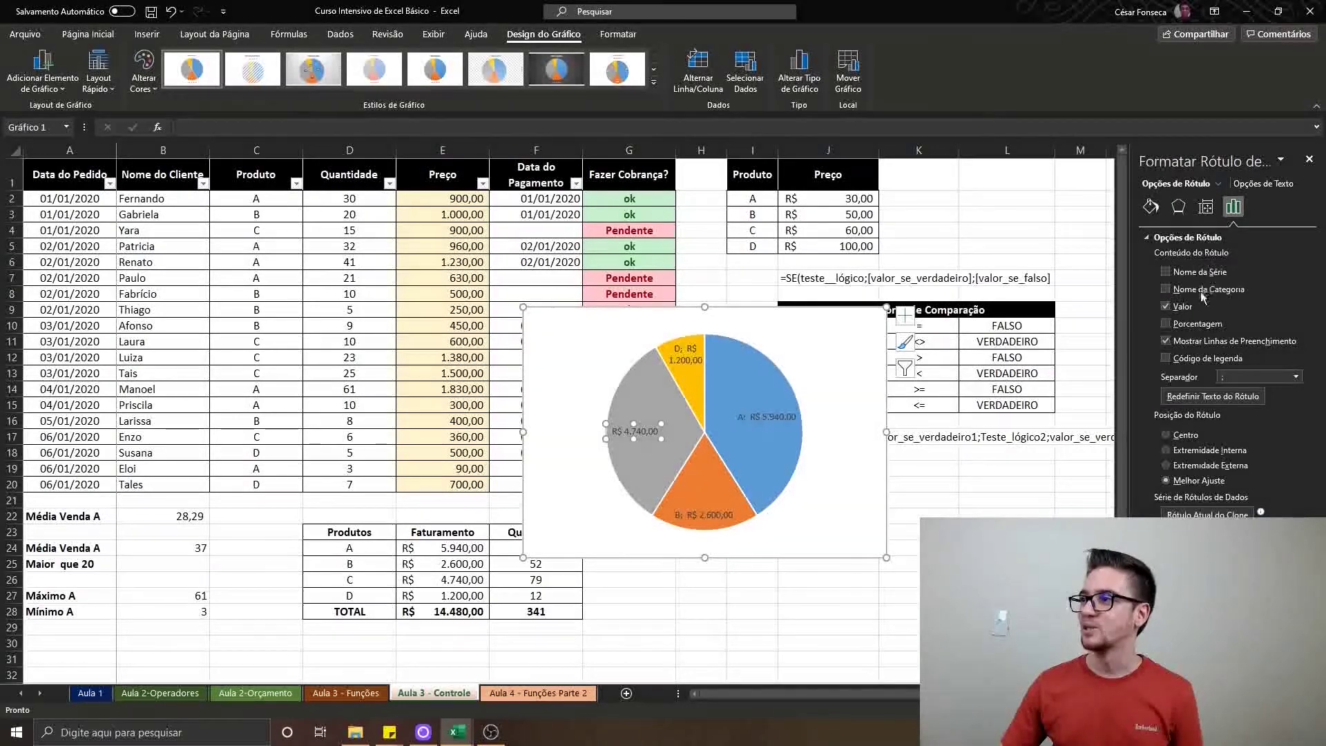
pyautogui.click(1183, 436)
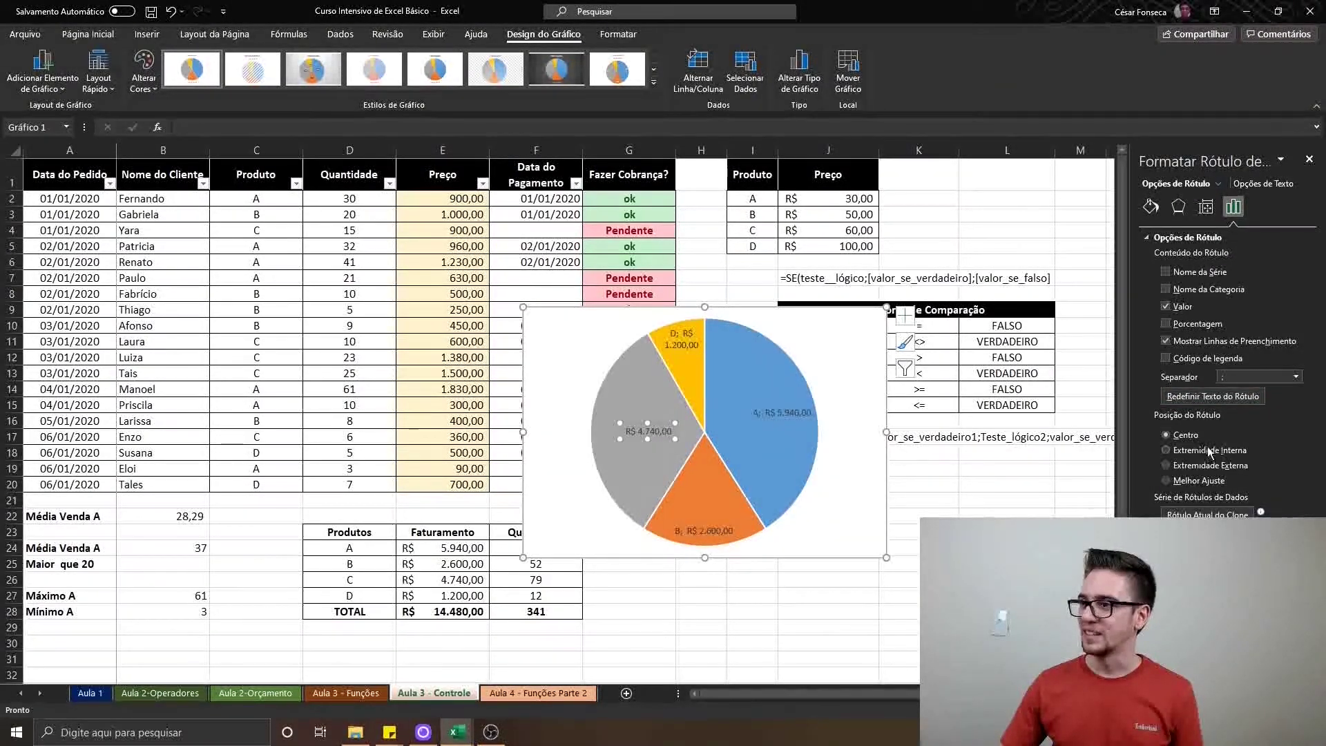
# Shrink the pie chart and place it in the empty area below the comparison operators table
pyautogui.moveTo(887, 557); pyautogui.dragTo(843, 550)
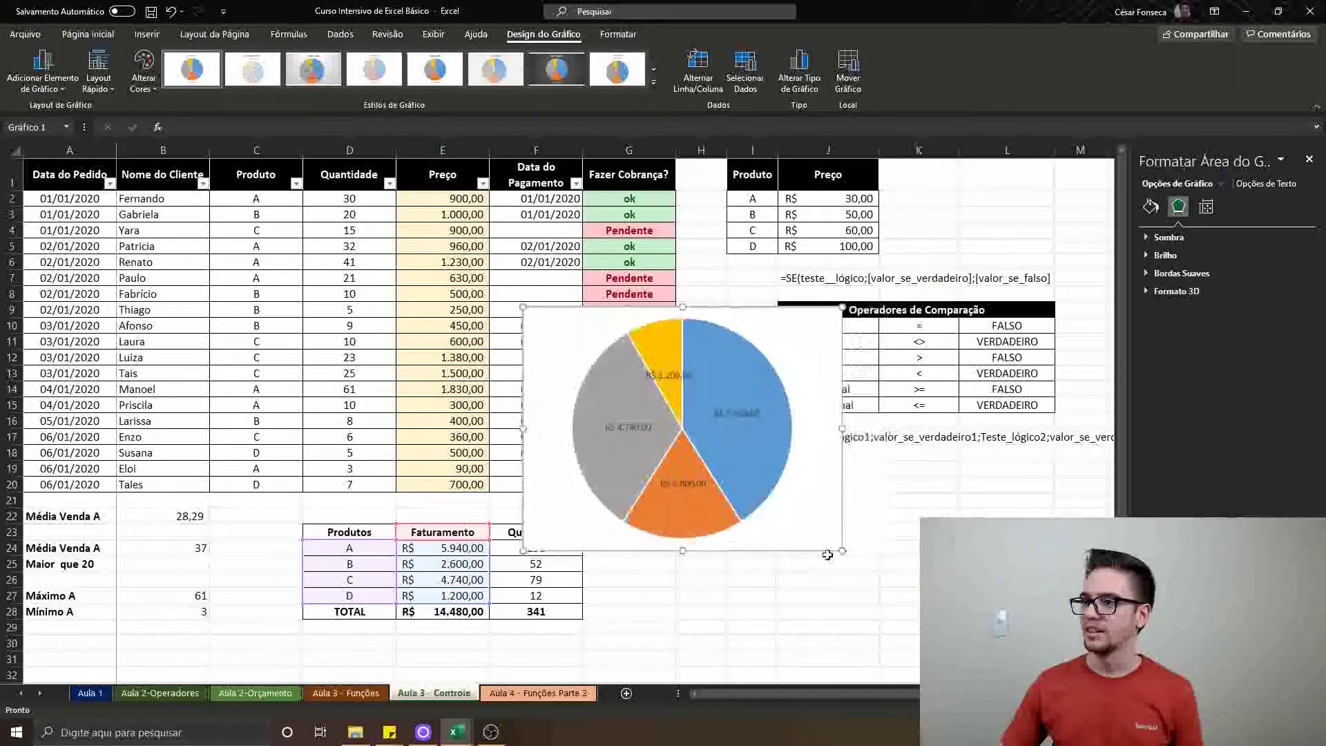
pyautogui.click(791, 397)
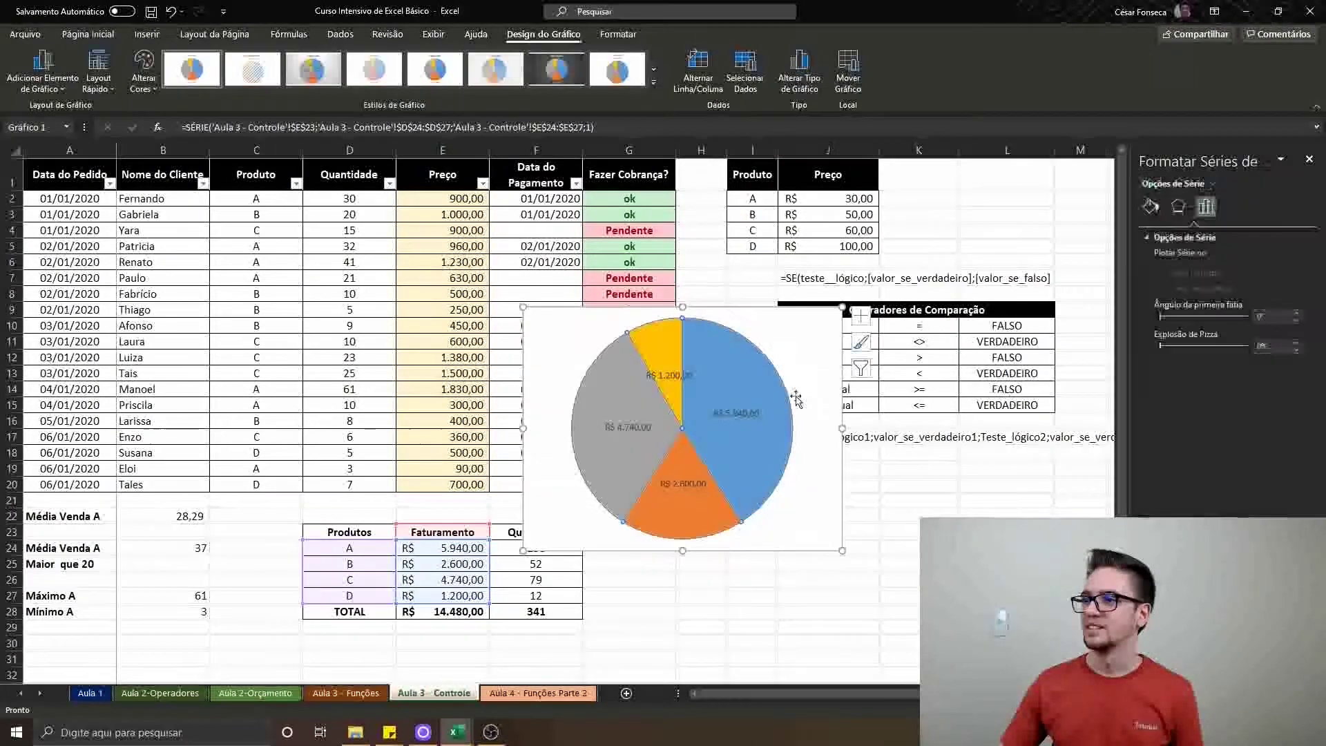
pyautogui.moveTo(801, 359); pyautogui.dragTo(966, 487)
pyautogui.hotkey('ctrl', 'z')
pyautogui.moveTo(682, 443); pyautogui.dragTo(720, 475)
pyautogui.click(999, 514)
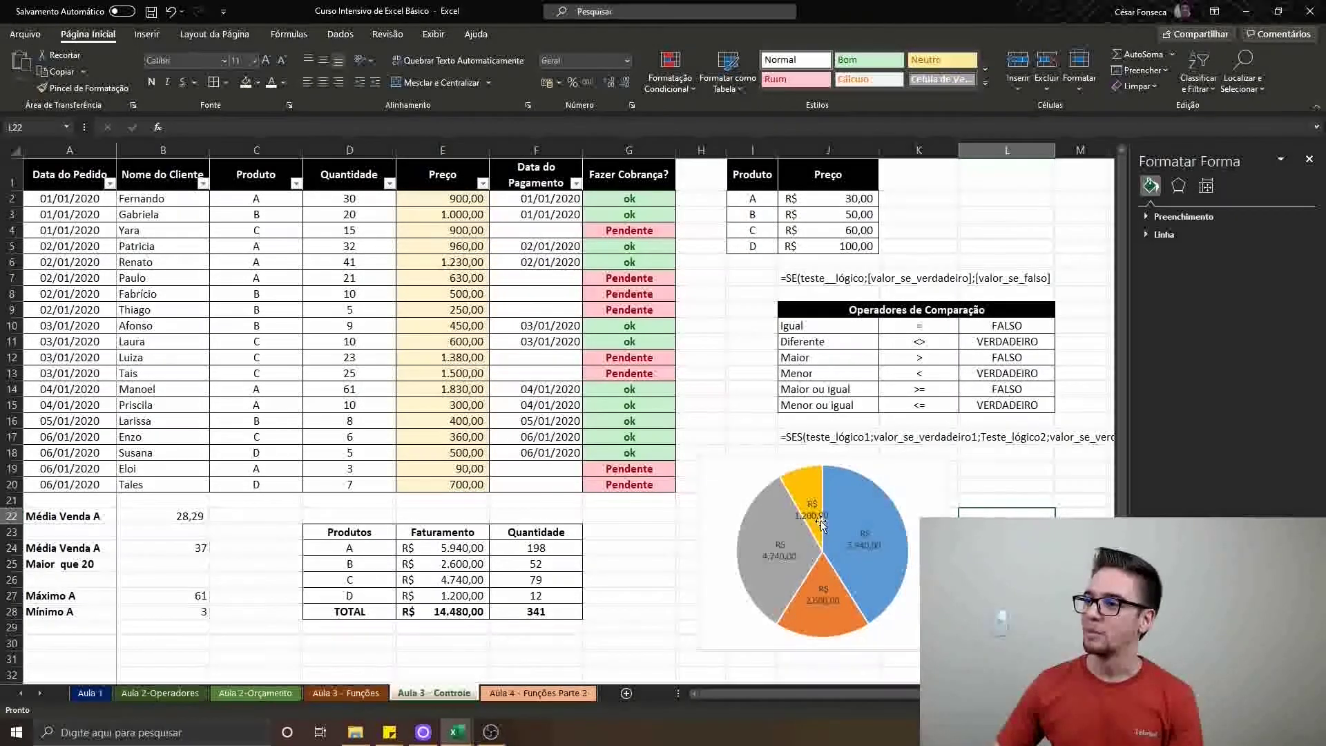
pyautogui.click(892, 551)
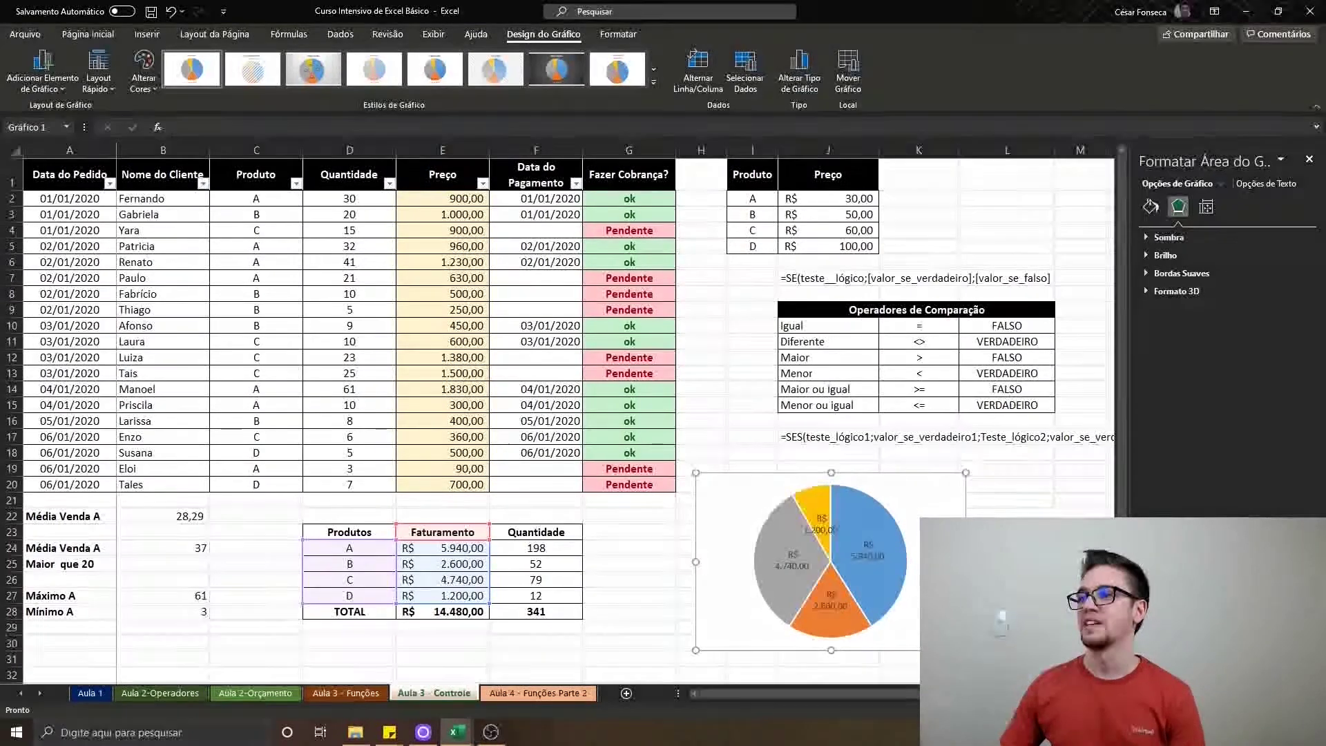
pyautogui.click(1005, 596)
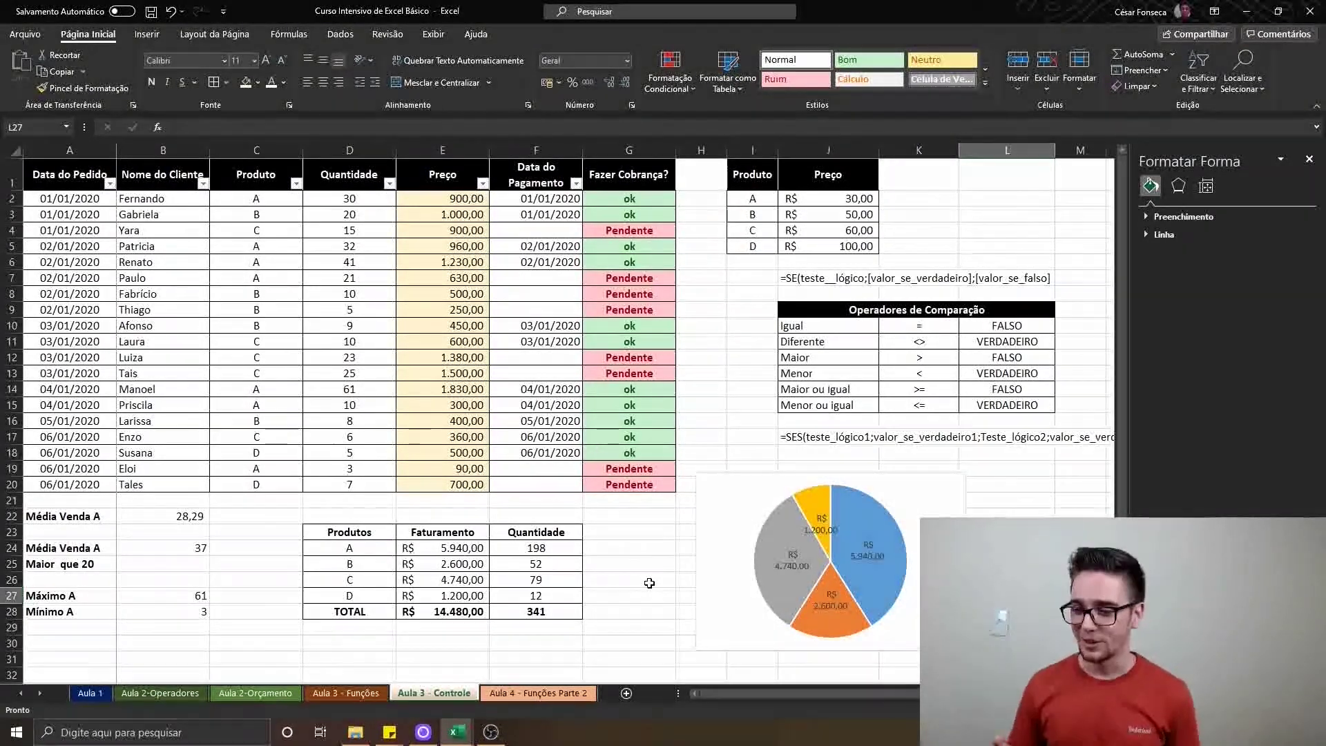
# Add a new sheet after the Aula 4 - Funções Parte 2 sheet and rename it Aula 4 - PROCV
pyautogui.click(626, 694)
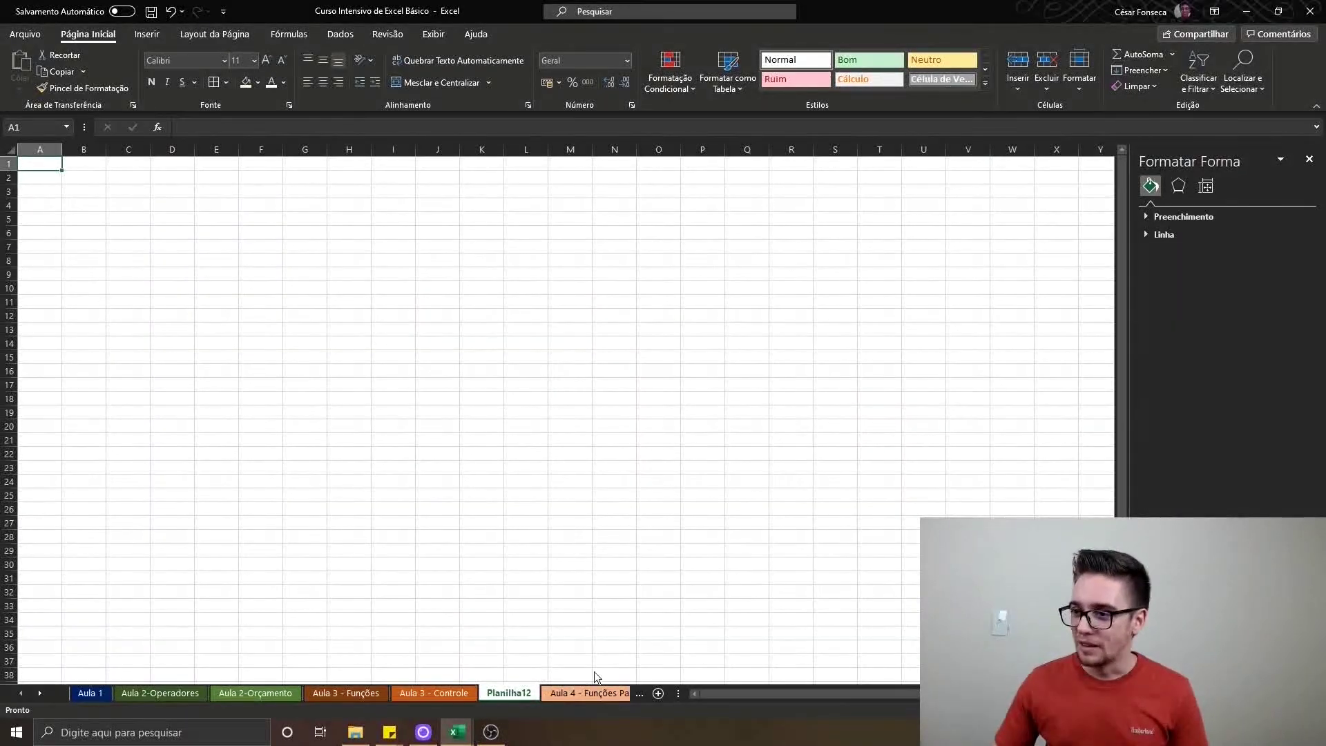
pyautogui.moveTo(509, 692); pyautogui.dragTo(562, 704)
pyautogui.doubleClick(571, 694)
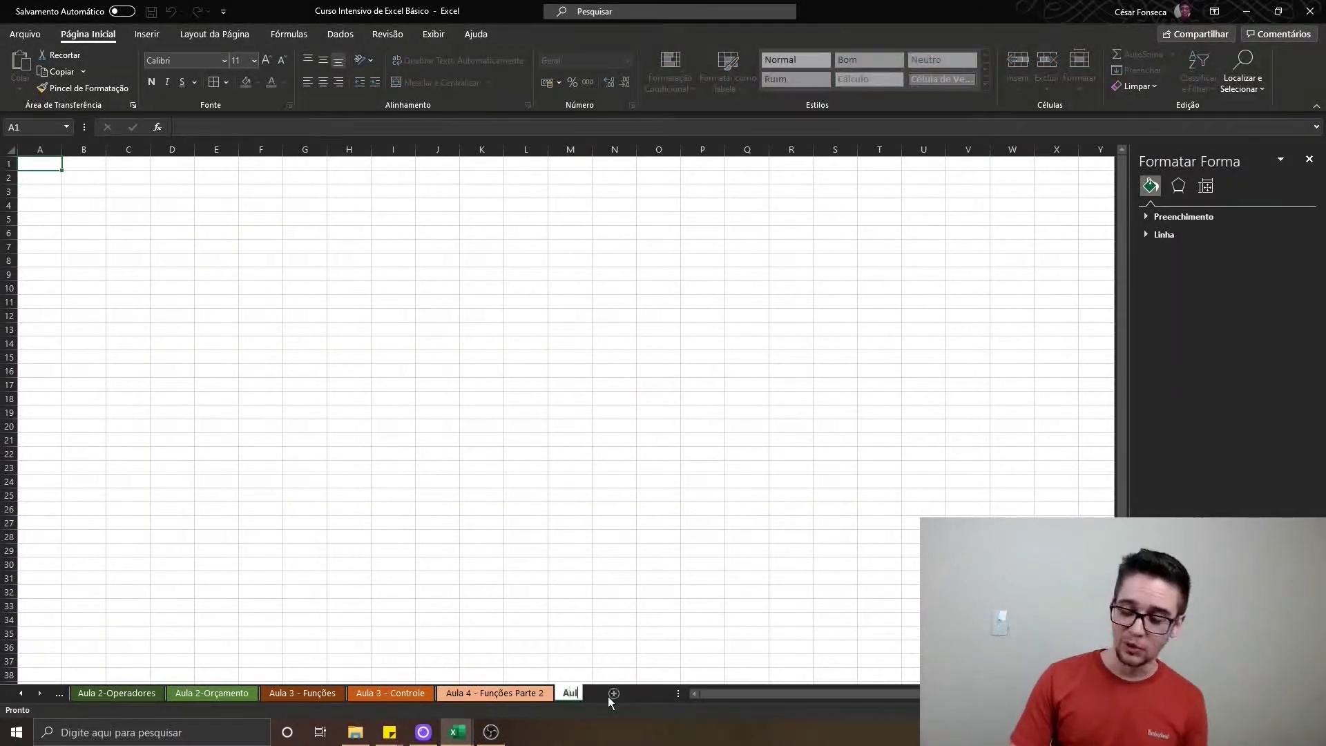
pyautogui.write('Aula 4 - PROCV')
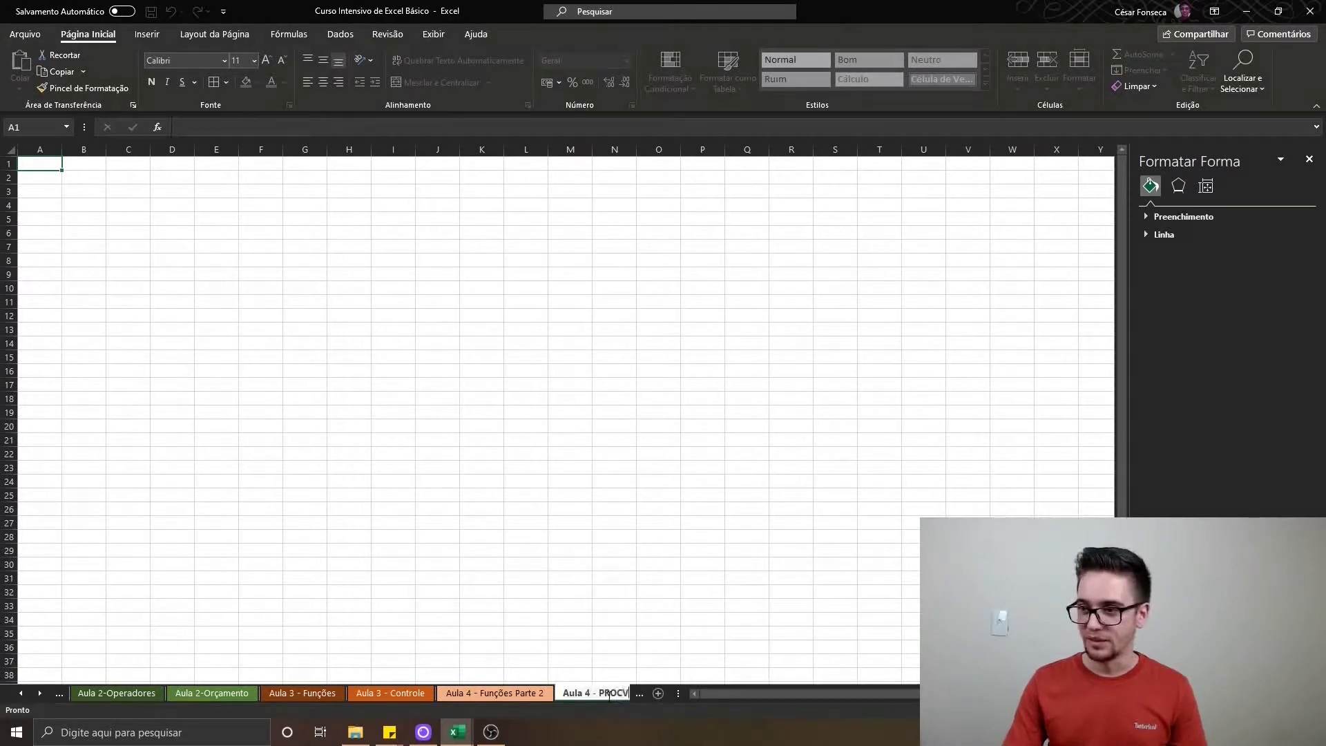
pyautogui.press('Return')
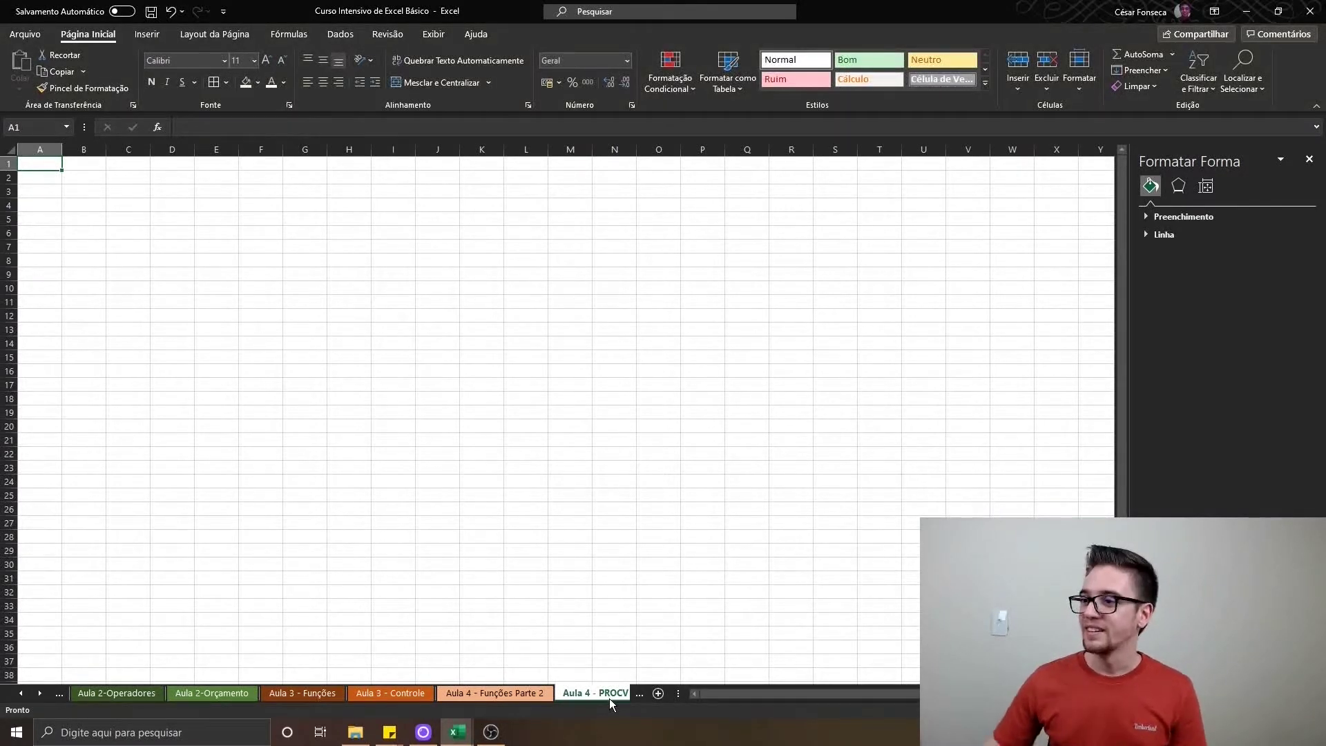
# Colour the sheet tab of Aula 4 - PROCV blue
pyautogui.rightClick(604, 694)
pyautogui.moveTo(674, 623)
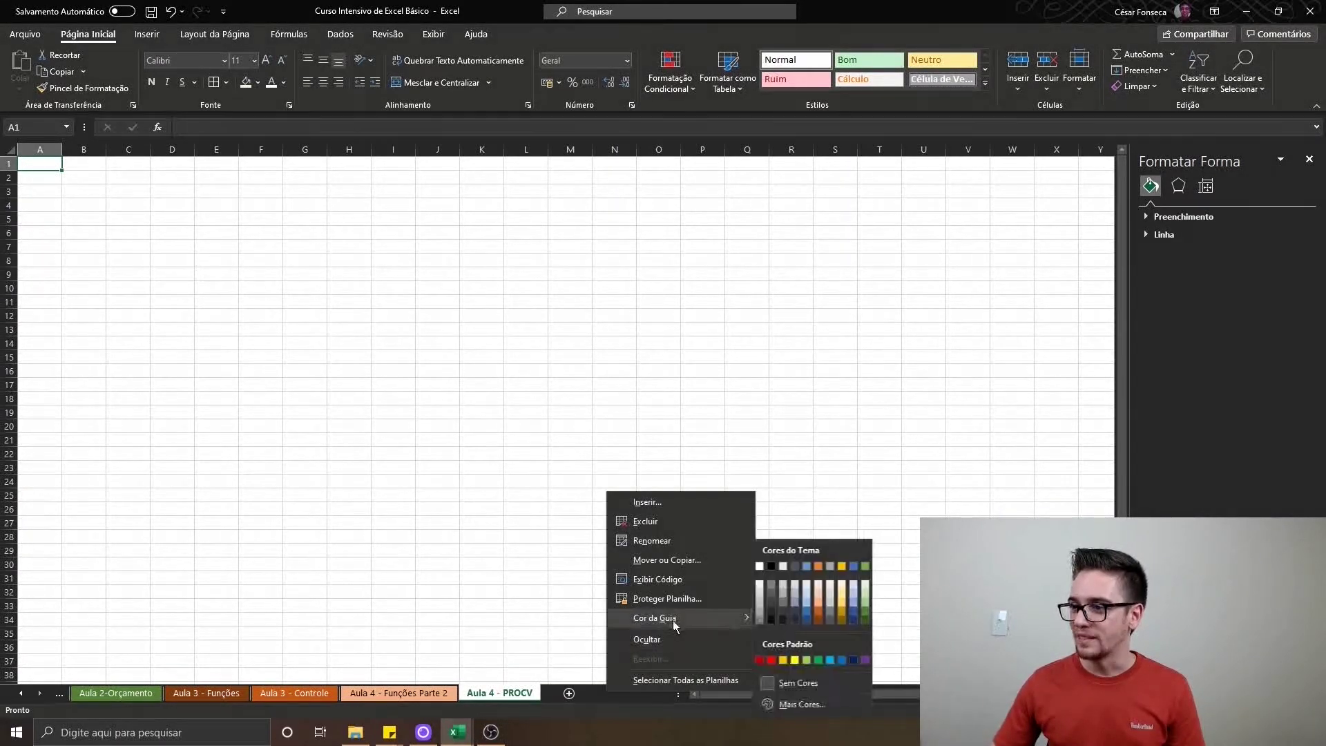
pyautogui.click(812, 613)
pyautogui.click(398, 693)
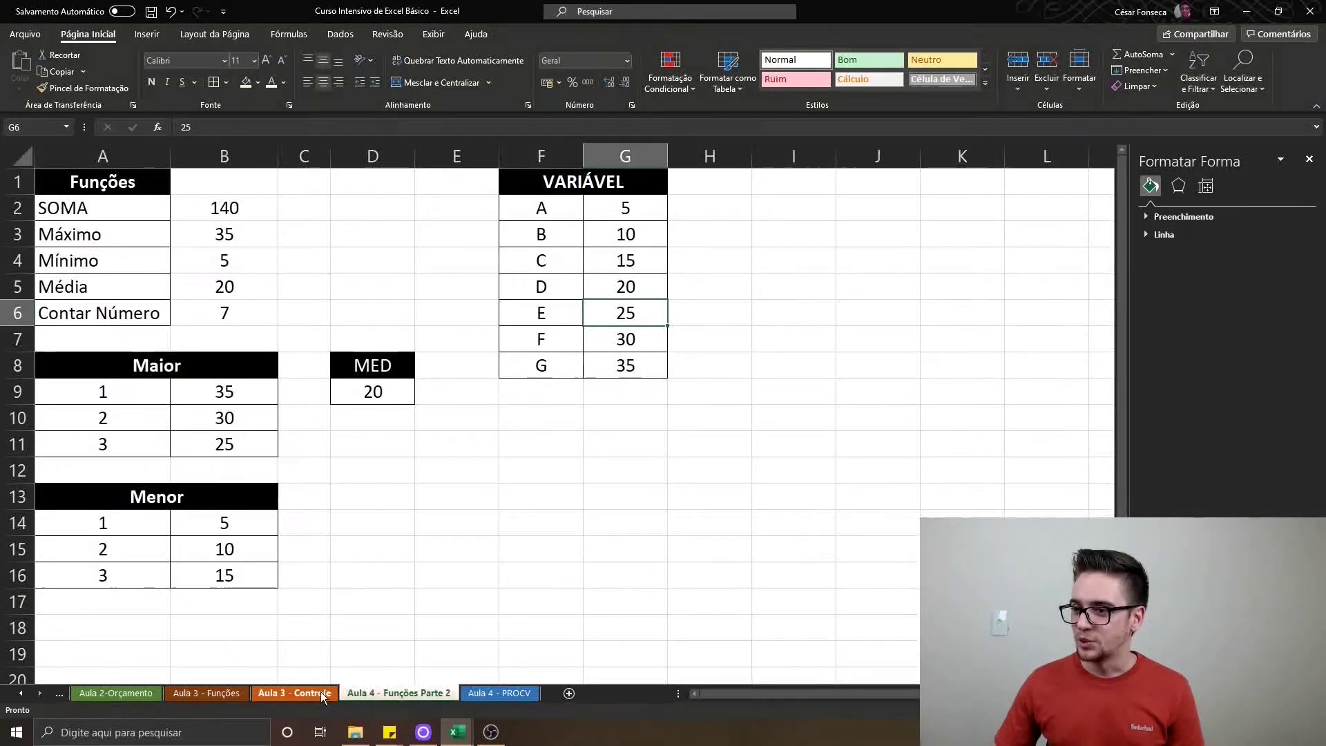
pyautogui.click(486, 693)
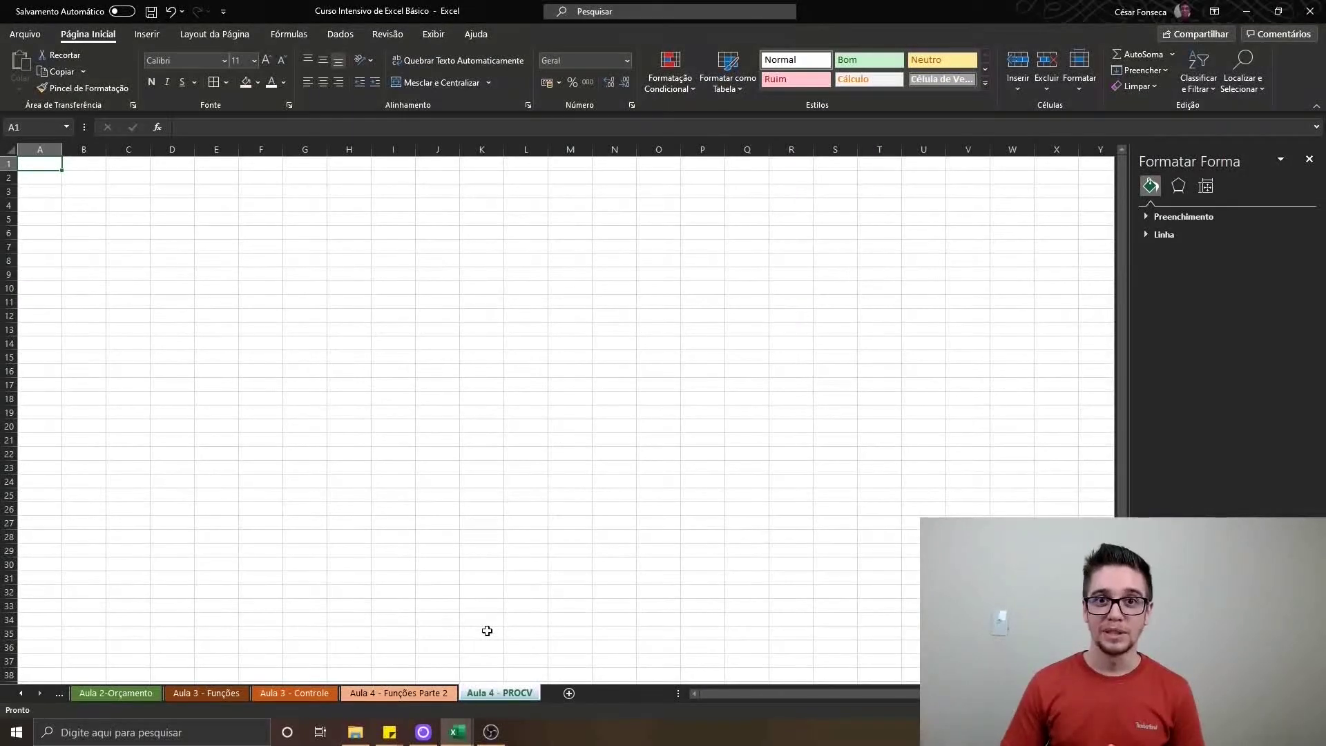
# On the Aula 3 - Controle sheet, insert a column before Data do Pedido with the header Código Compra
pyautogui.click(398, 693)
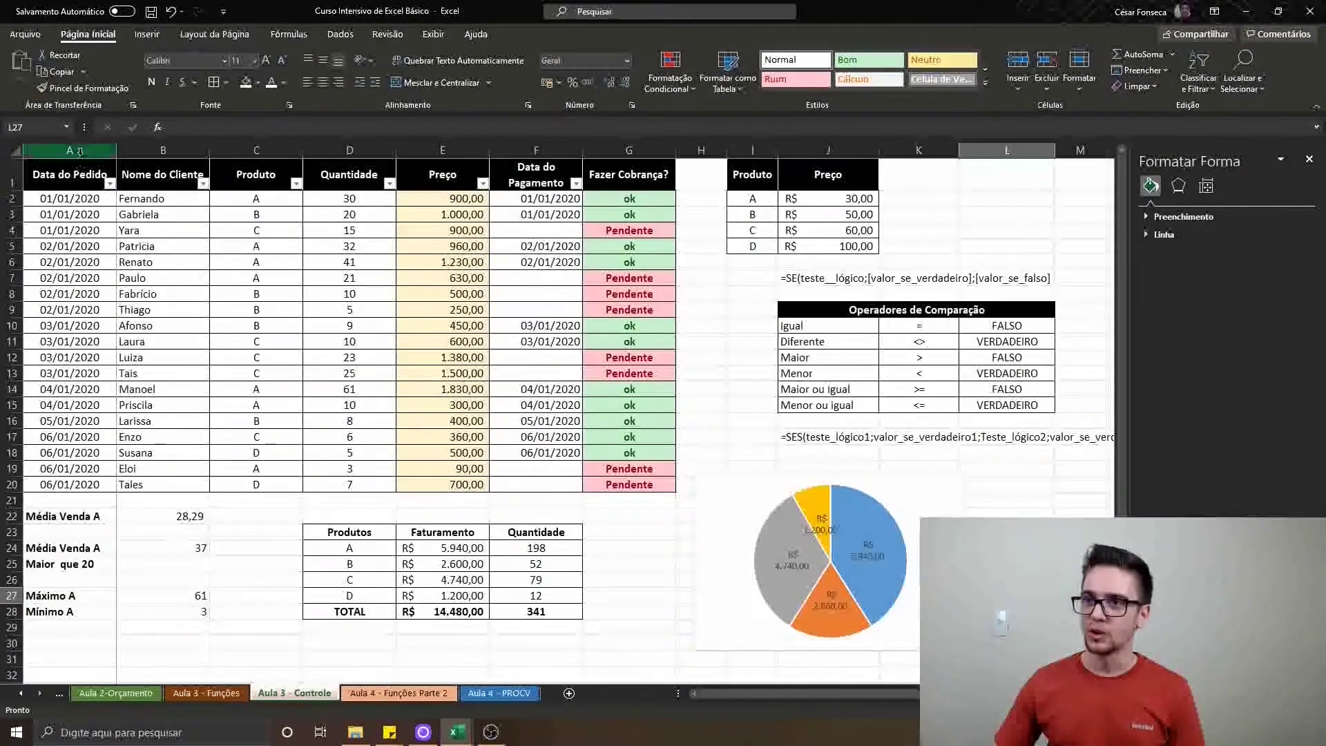
pyautogui.rightClick(81, 151)
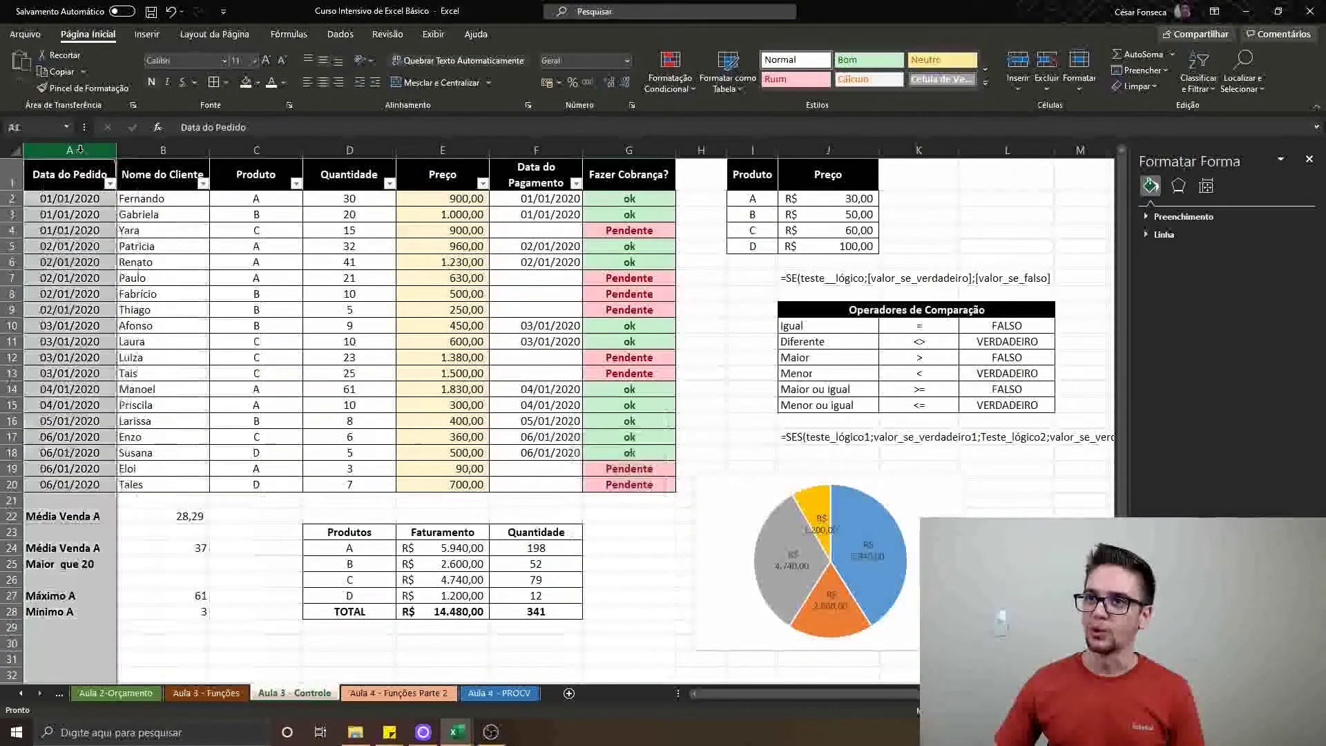
pyautogui.click(119, 266)
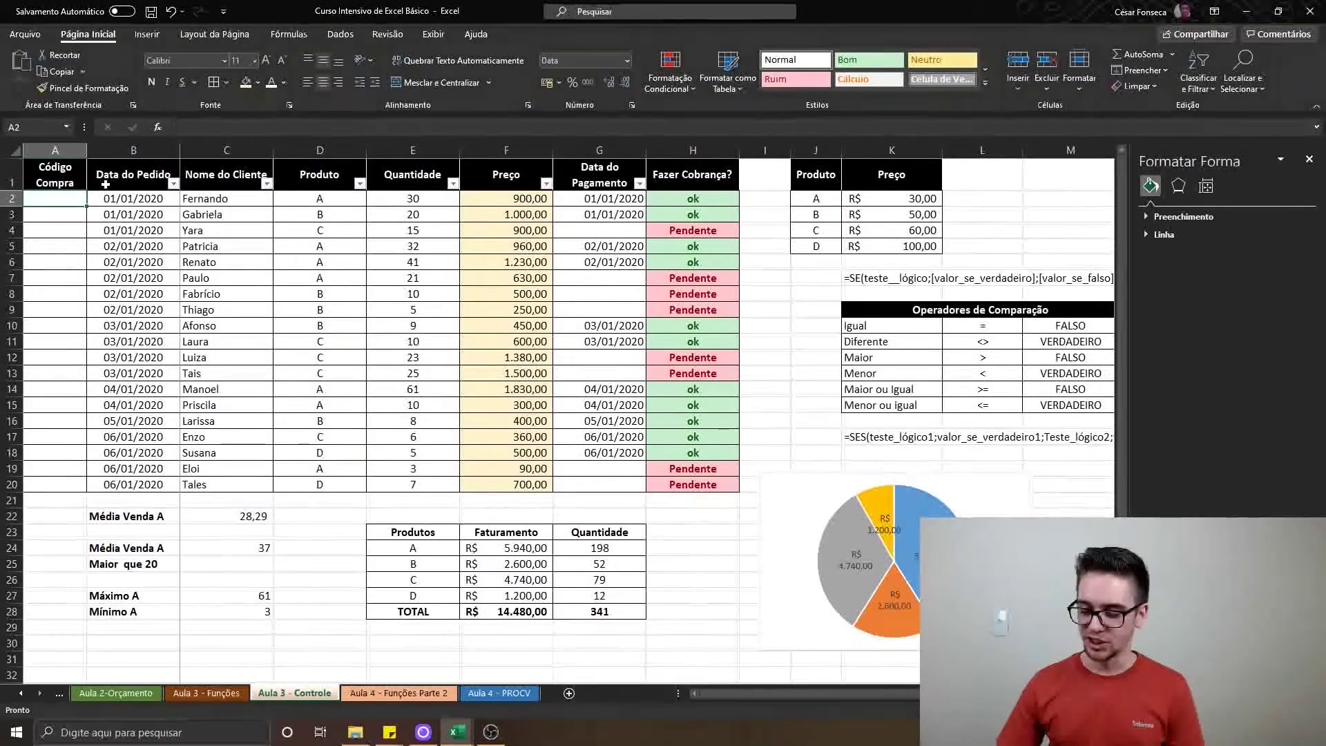
pyautogui.press('Down')
pyautogui.press('Down')
pyautogui.press('Down')
pyautogui.press('Down')
pyautogui.press('Down')
pyautogui.press('Down')
pyautogui.press('Down')
pyautogui.press('Down')
pyautogui.press('Down')
pyautogui.press('Down')
pyautogui.press('Down')
pyautogui.press('Down')
pyautogui.press('Down')
pyautogui.press('Down')
pyautogui.press('Down')
pyautogui.hotkey('ctrl', 'Up')
pyautogui.press('Down')
# Begin the purchase code formula in A2 with the order year and a hyphen: =ANO(B2)&"-"&
pyautogui.write('=')
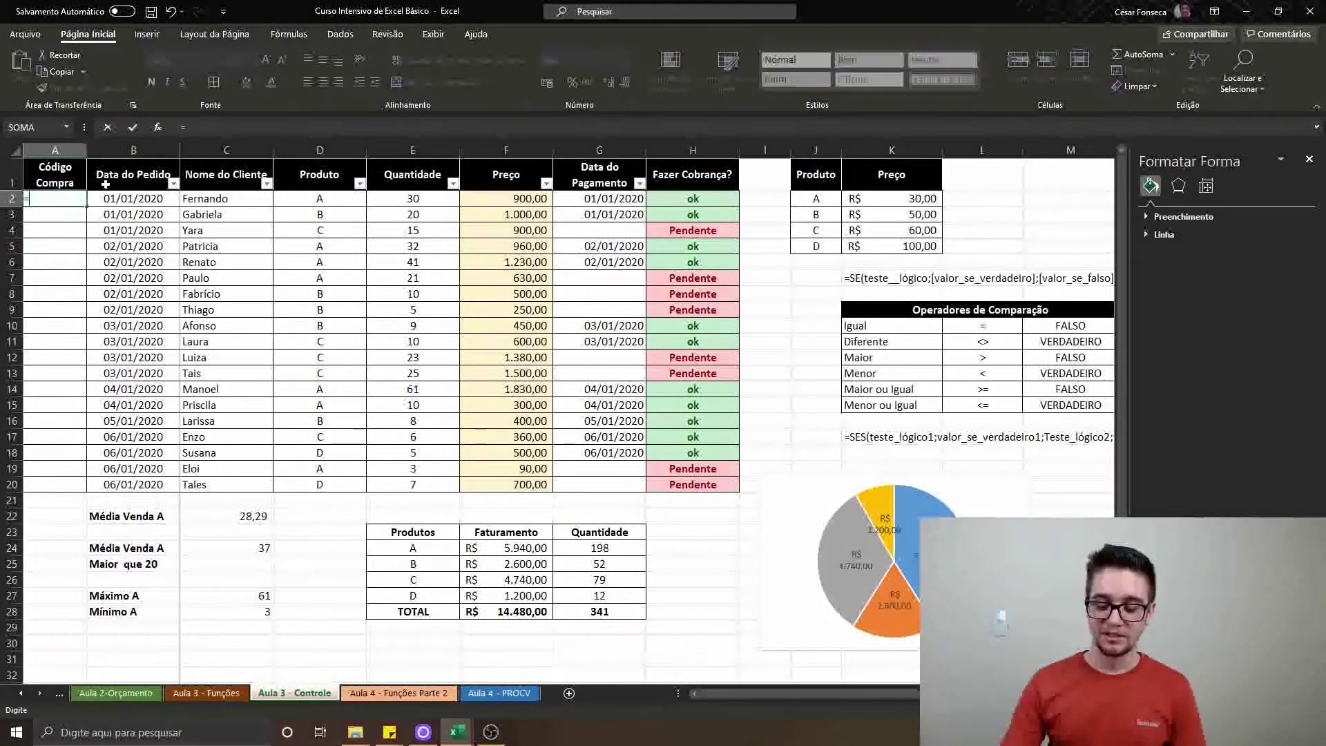
pyautogui.write('ANO(')
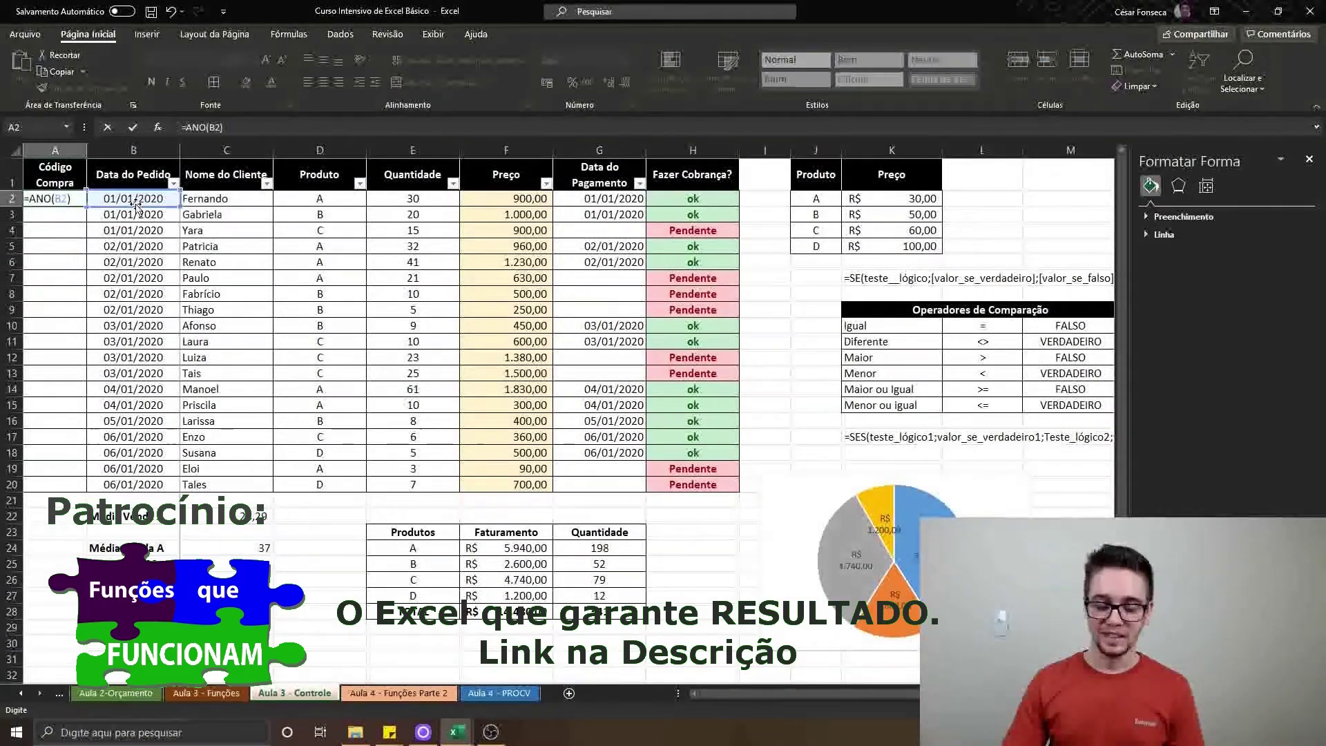
pyautogui.click(136, 205)
pyautogui.write(')&')
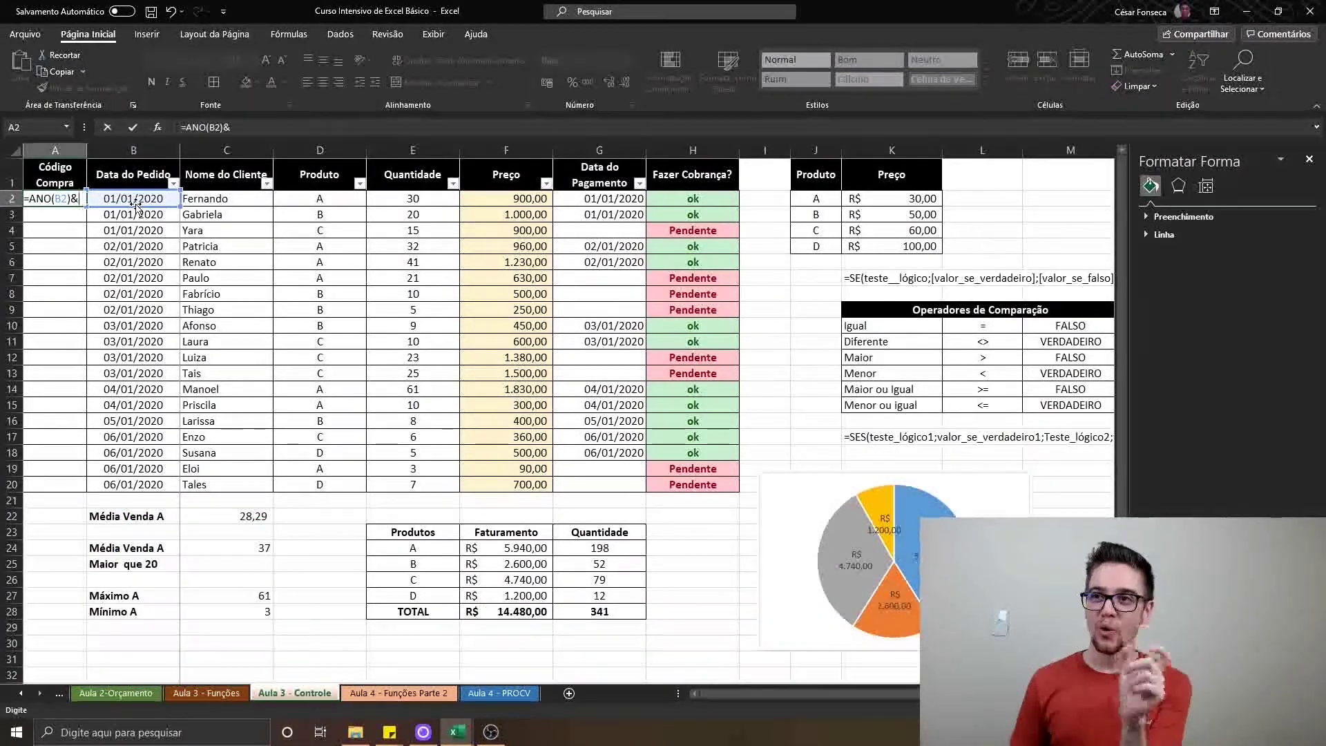
pyautogui.write('"-"')
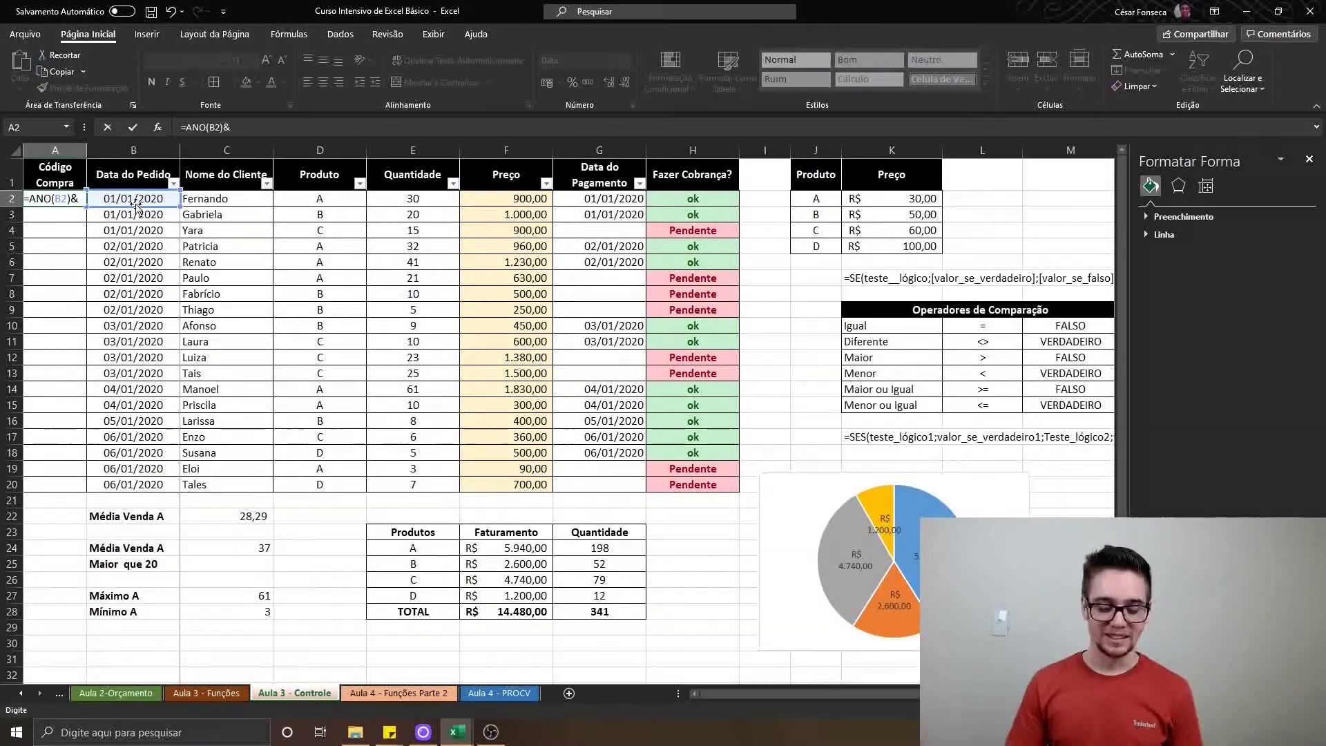
pyautogui.write(';')
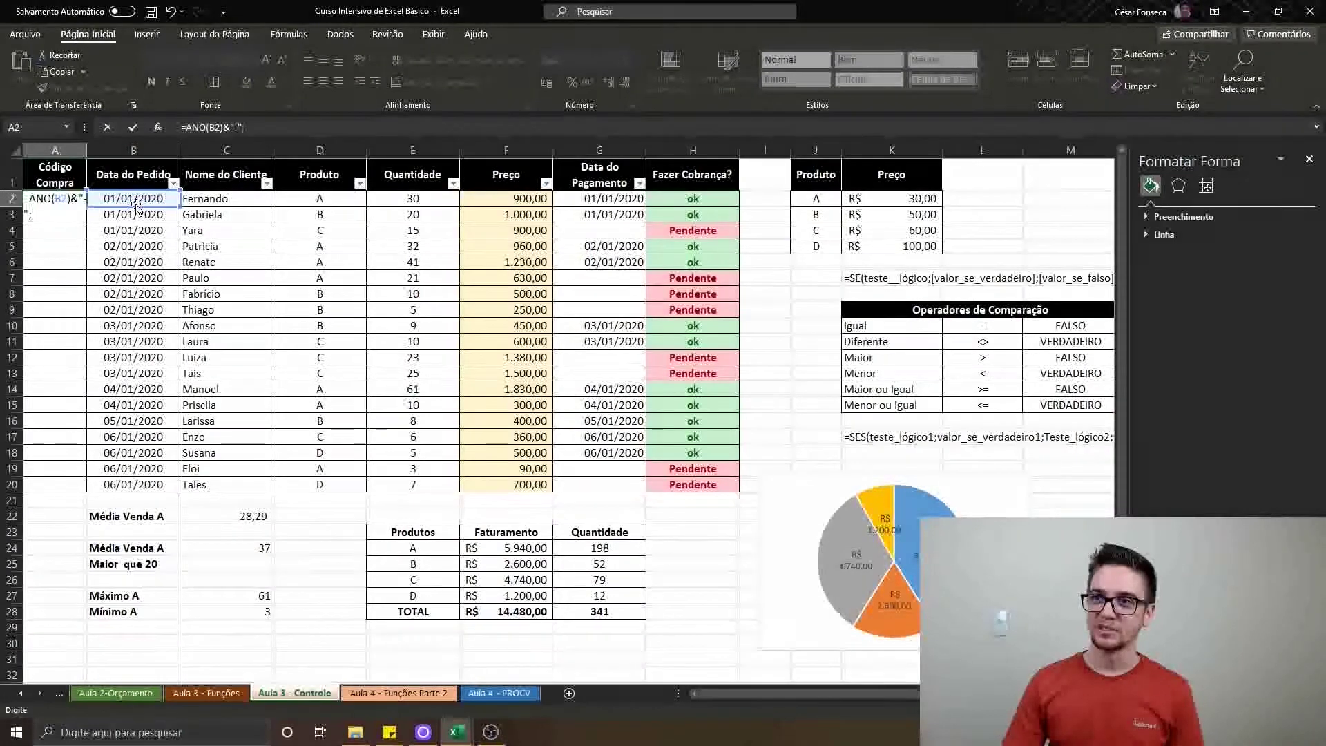
pyautogui.press('BackSpace')
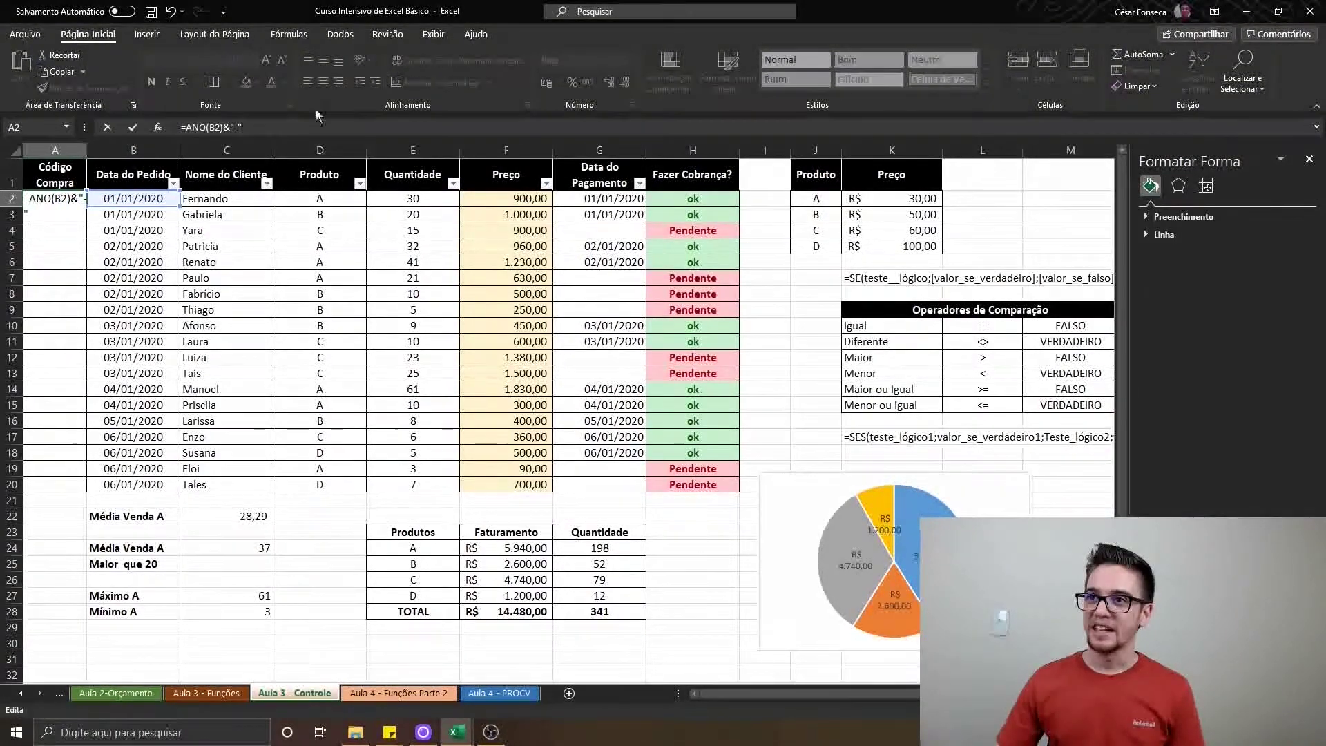
pyautogui.write('&')
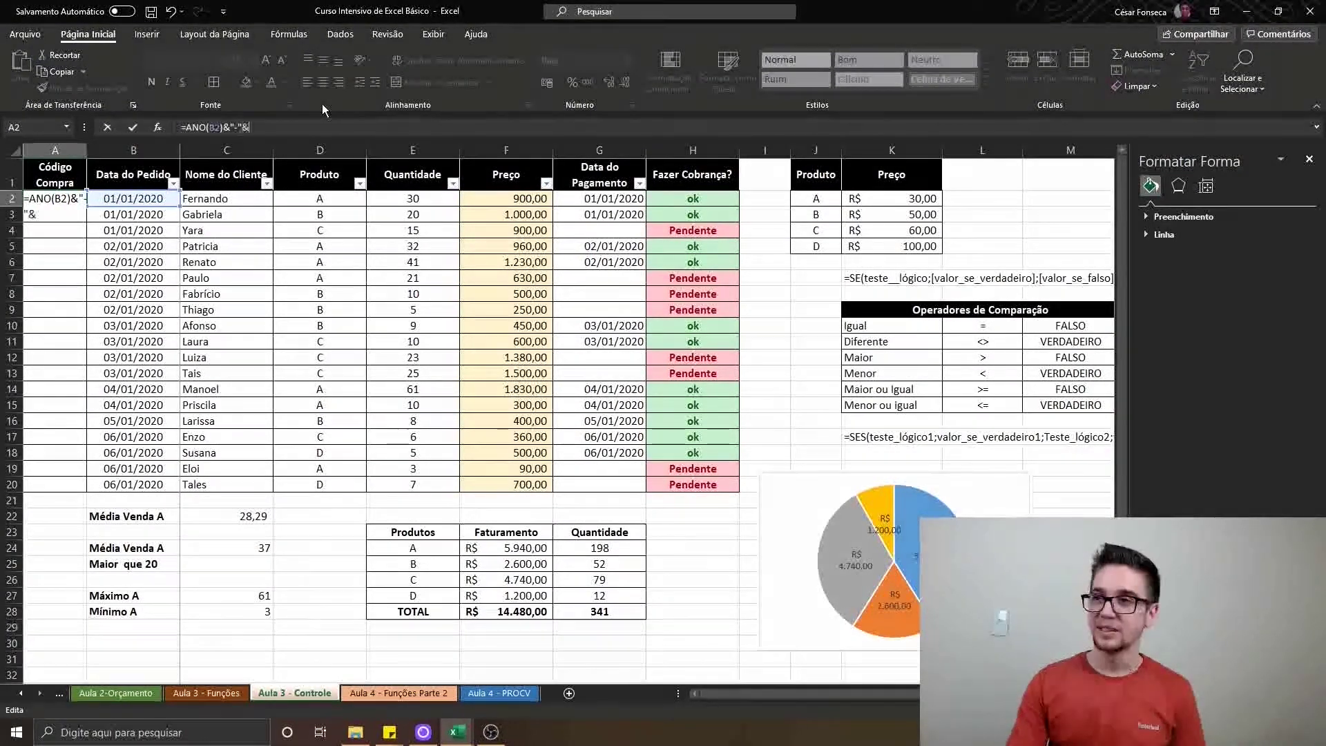
# Extend the A2 formula with the order month and another hyphen: MÊS(B2)&"-"&
pyautogui.write('m')
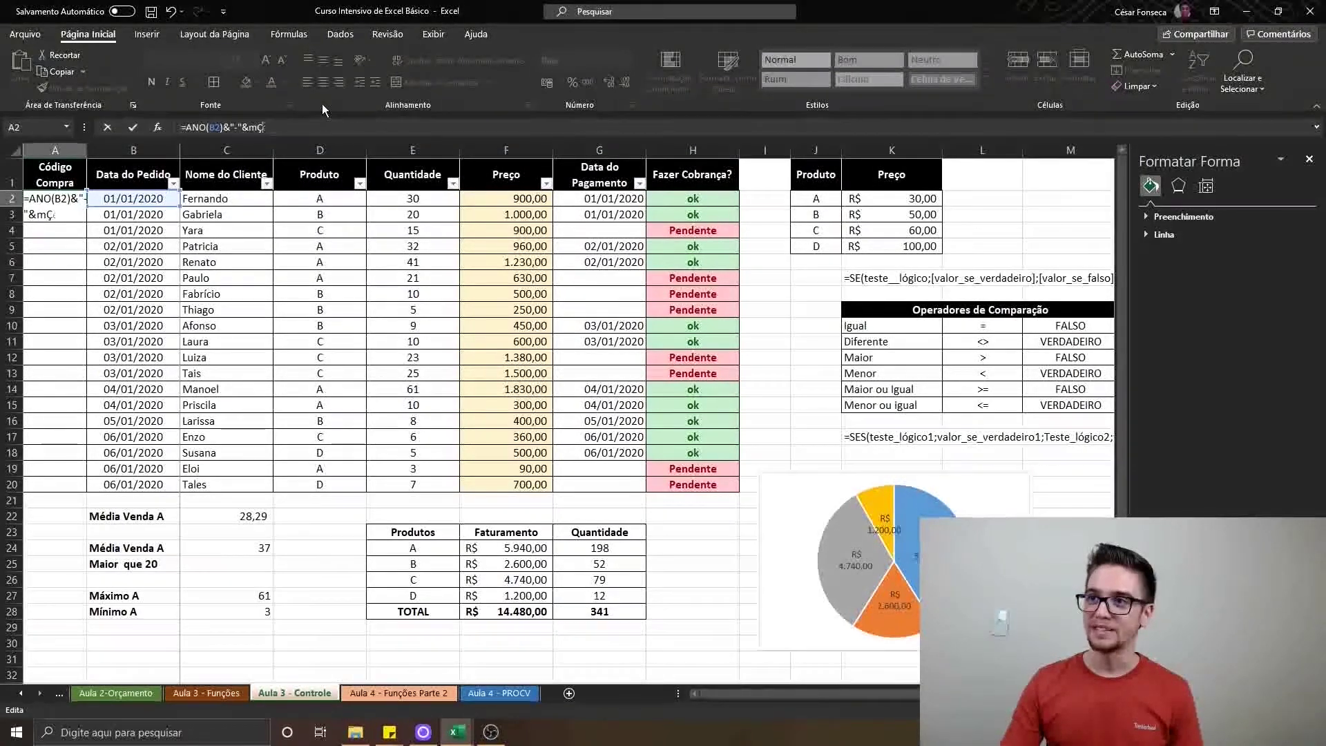
pyautogui.press('BackSpace')
pyautogui.write('ês')
pyautogui.press('Tab')
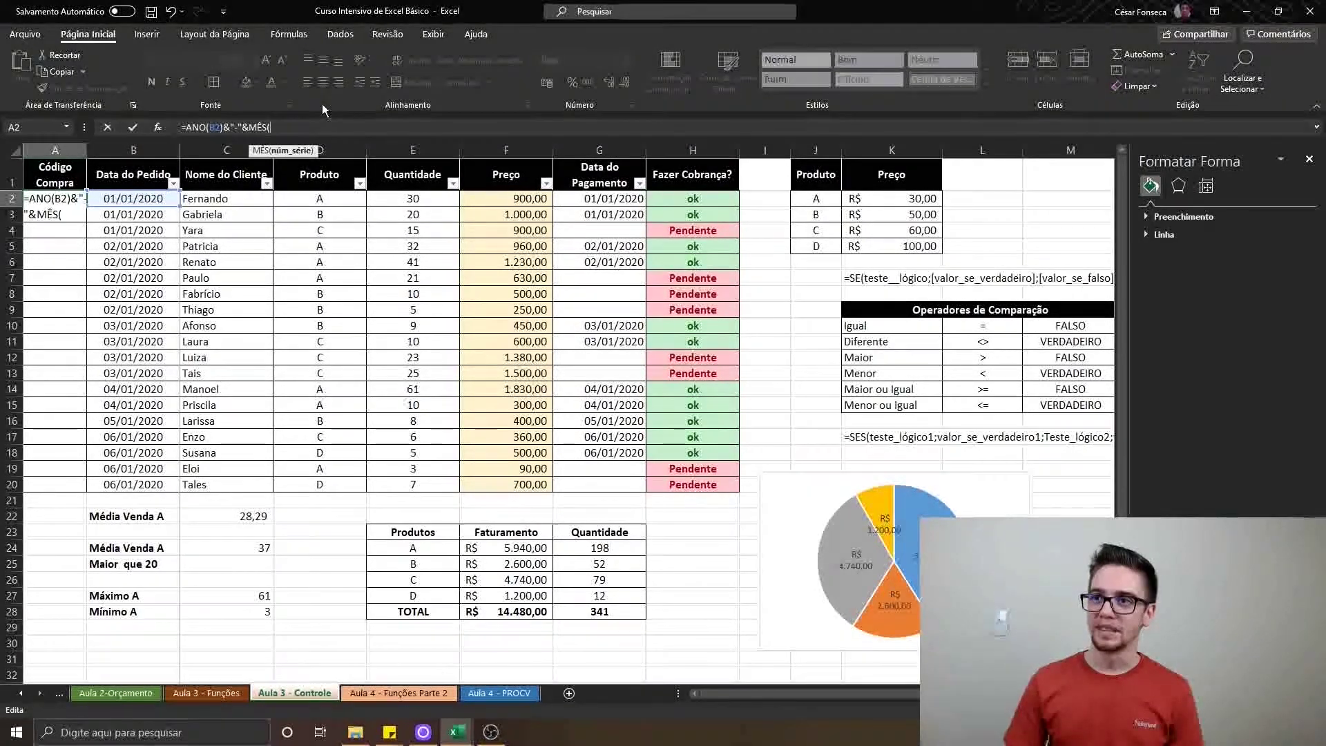
pyautogui.write('b2)&')
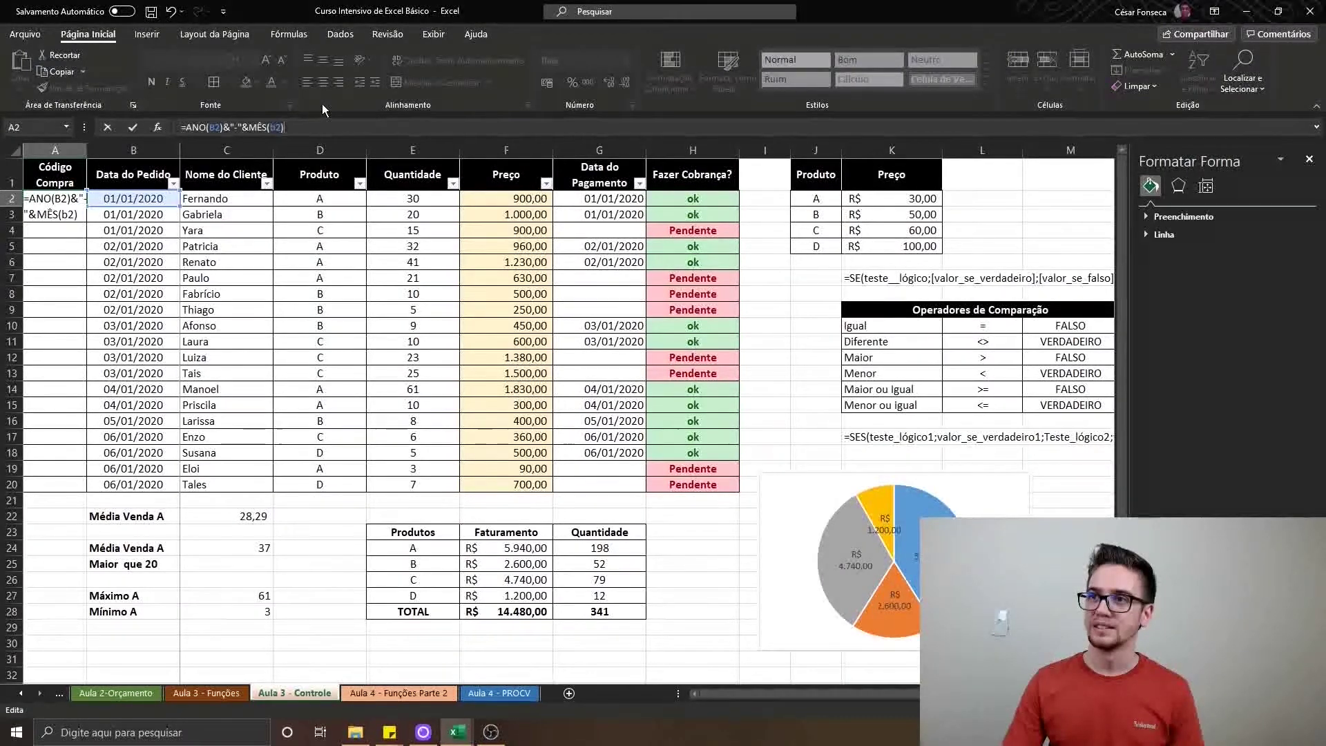
pyautogui.write('"-"_')
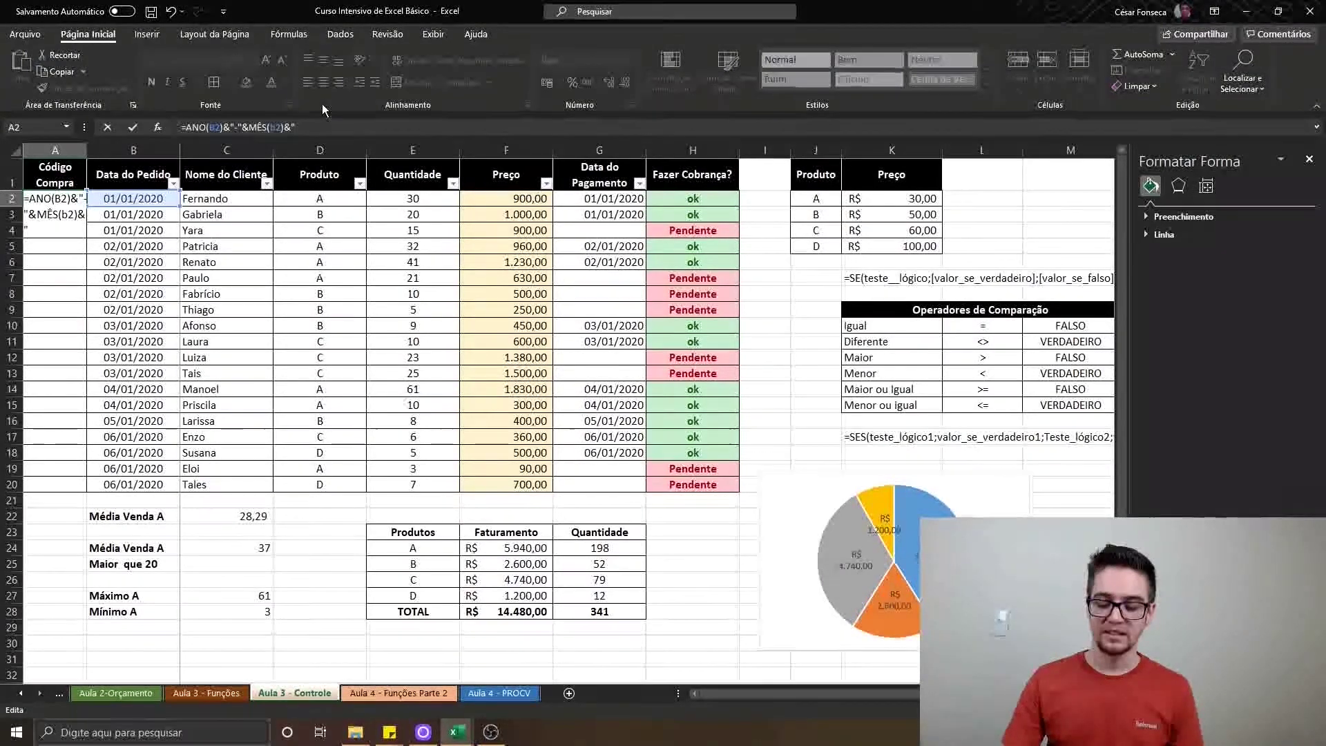
pyautogui.press('BackSpace')
pyautogui.write('&')
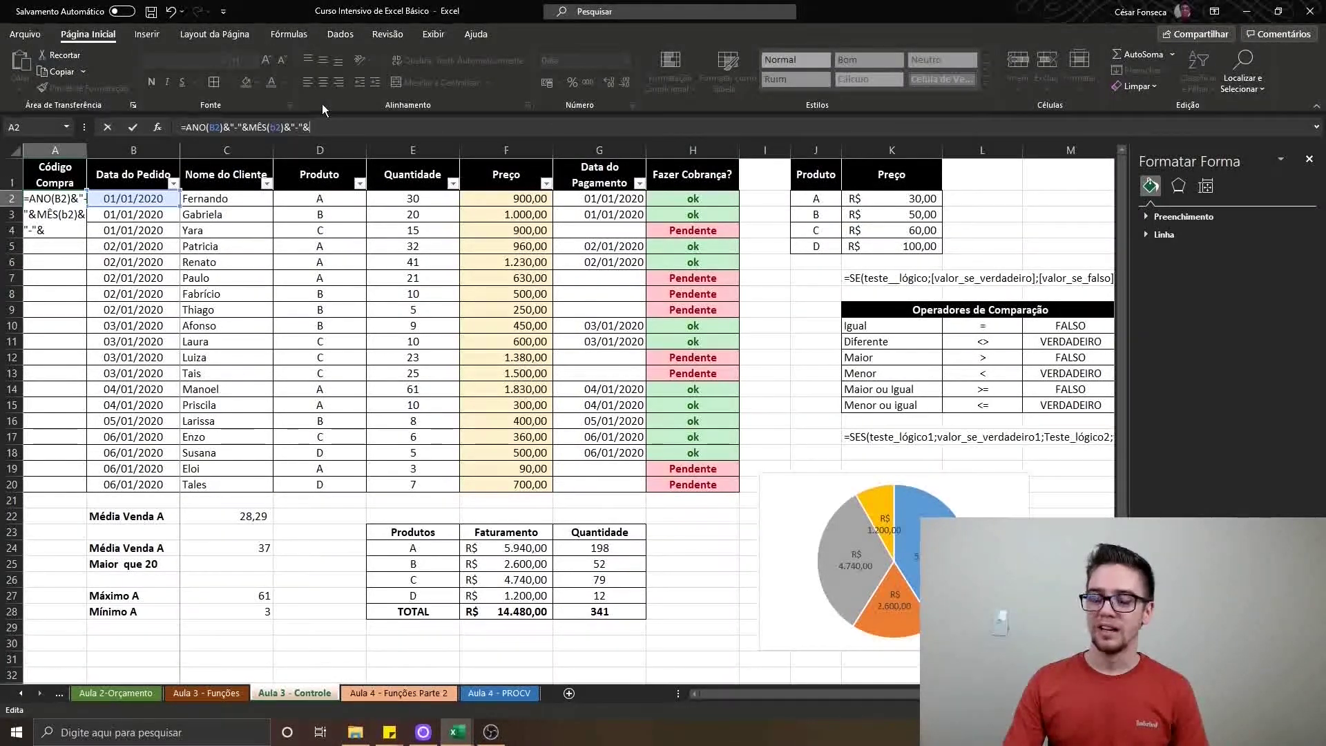
# Extend the A2 formula with the order day and a slash separator: DIA(B2)&"/"&
pyautogui.write('dia')
pyautogui.press('Tab')
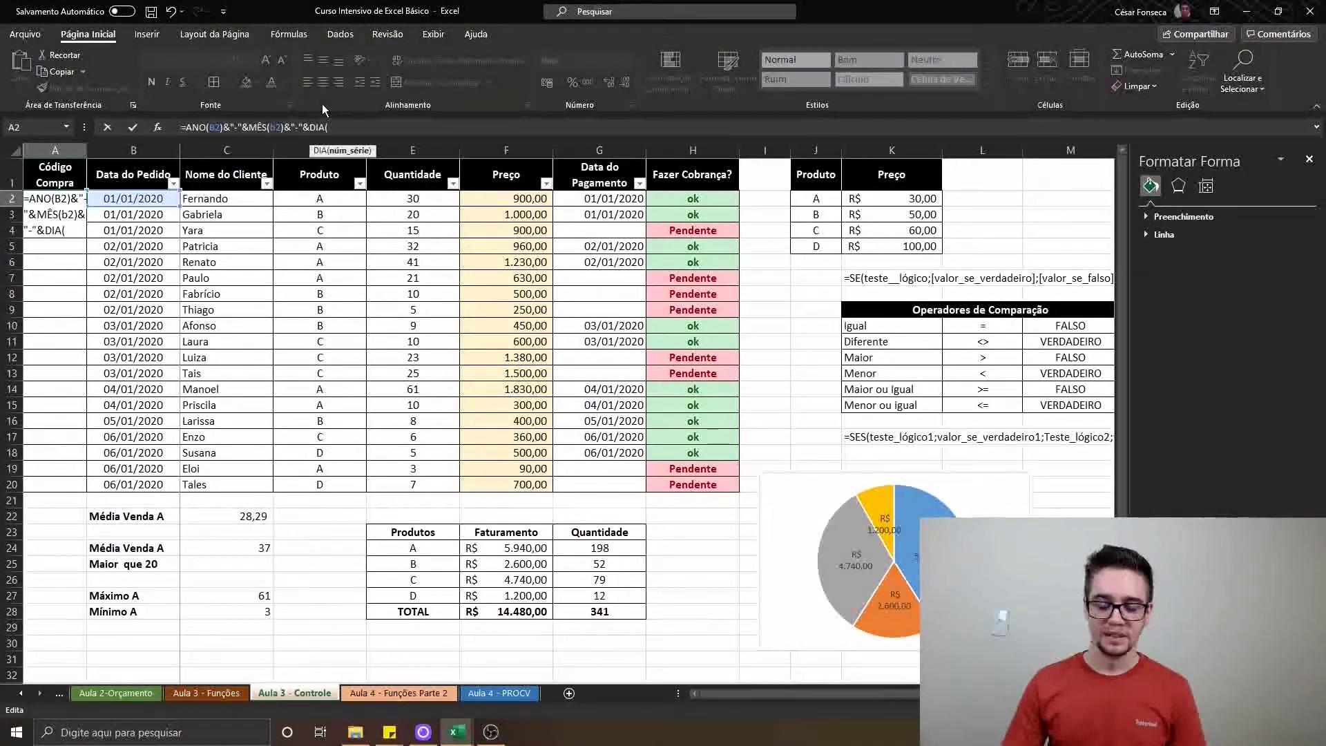
pyautogui.write('b2)')
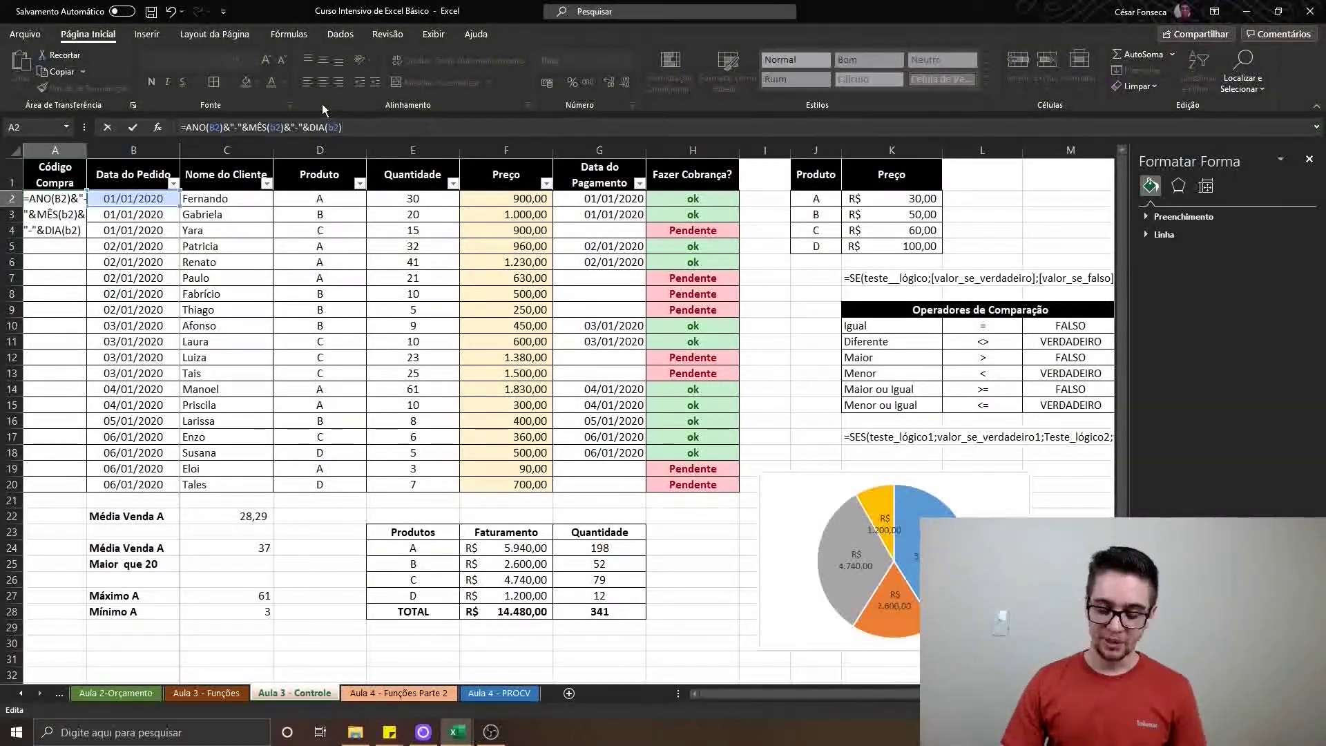
pyautogui.write('&"')
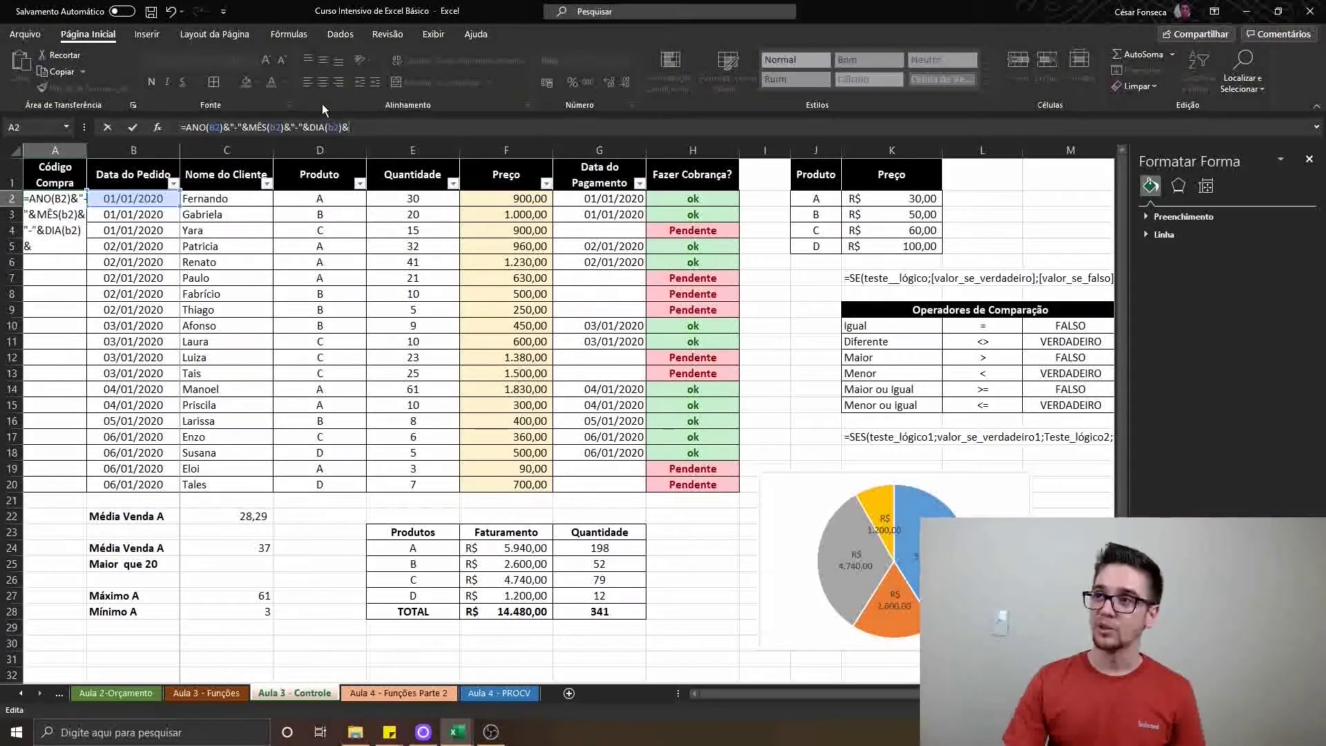
pyautogui.press('BackSpace')
pyautogui.write('"')
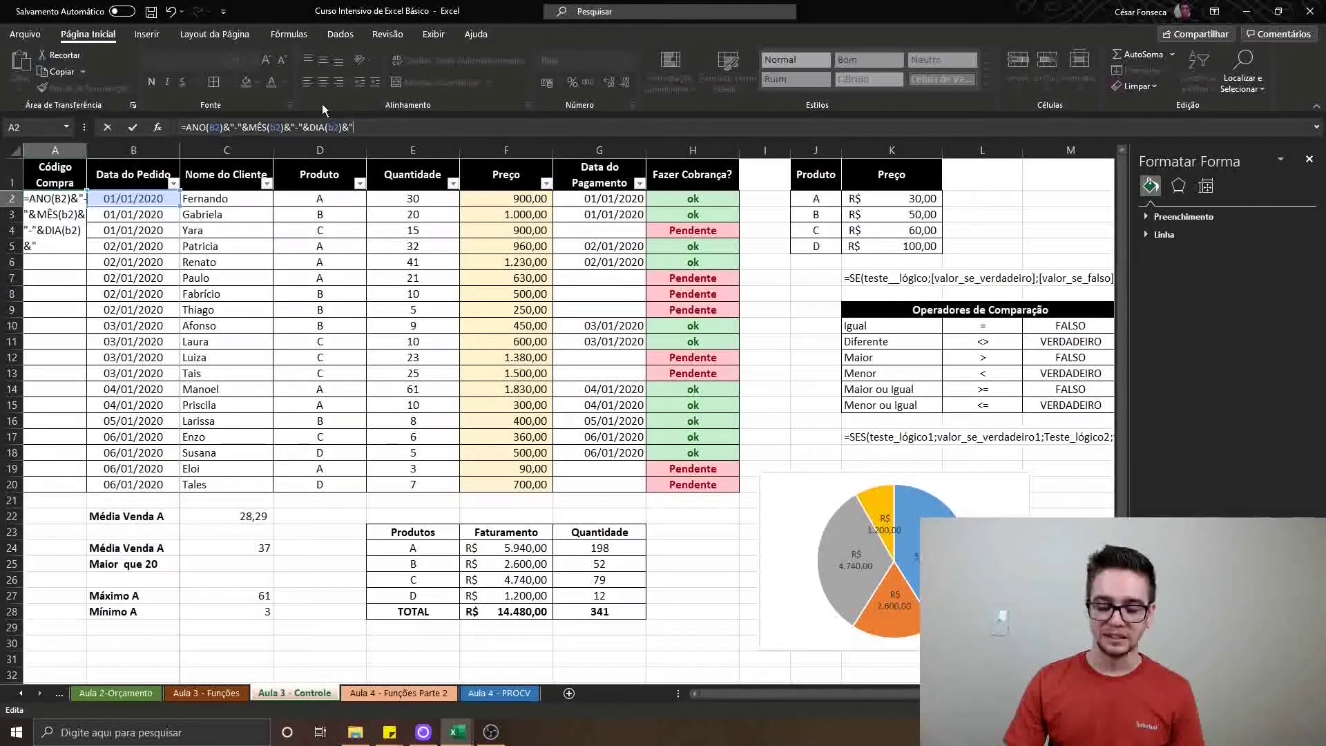
pyautogui.write('/"&')
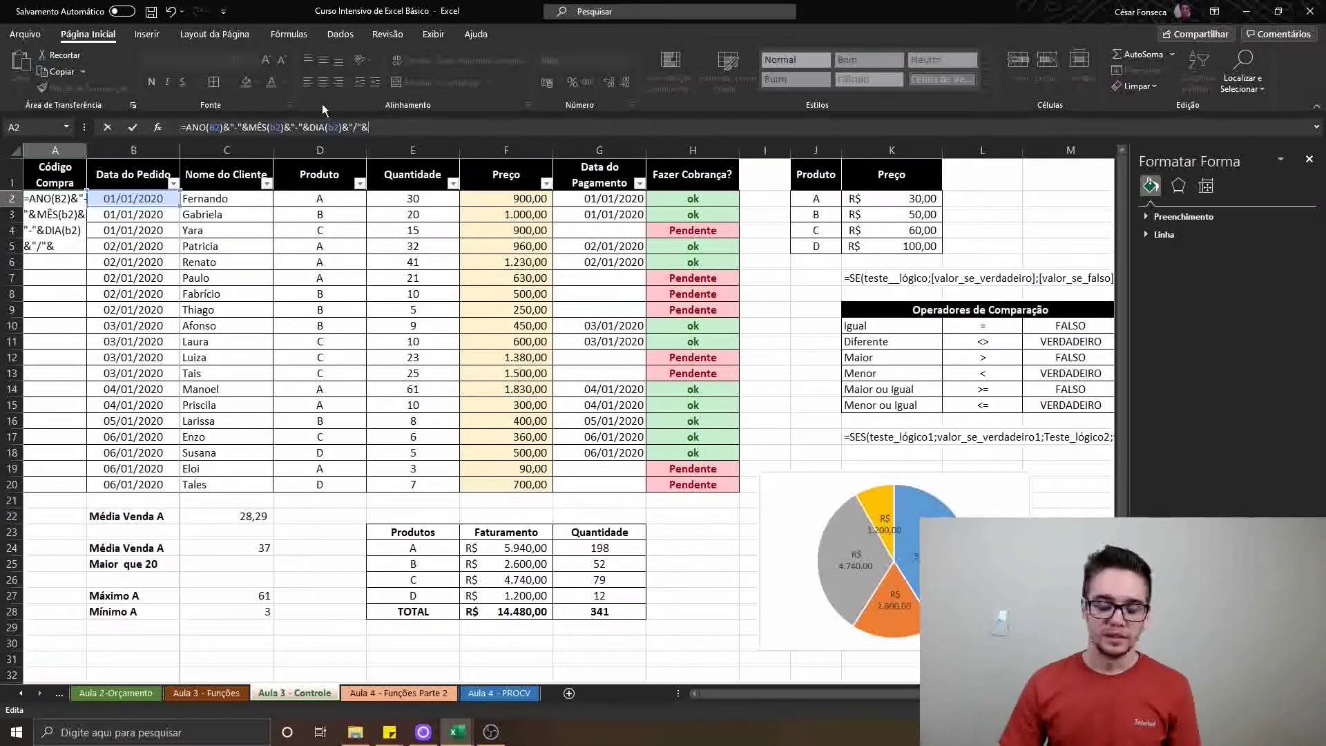
# Append a TEXTO function to the A2 formula with placeholder value 00000 and number format "00000"
pyautogui.write('texto')
pyautogui.press('Tab')
pyautogui.write('0000')
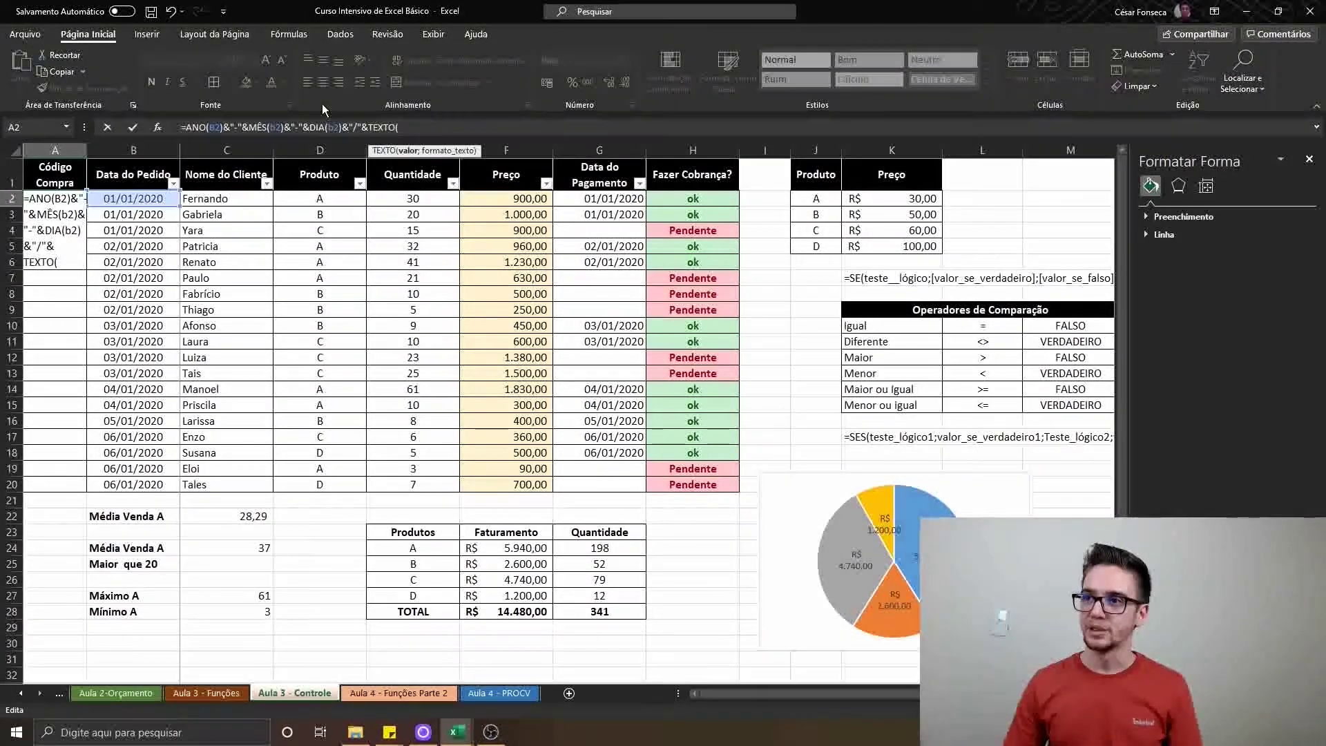
pyautogui.write('00')
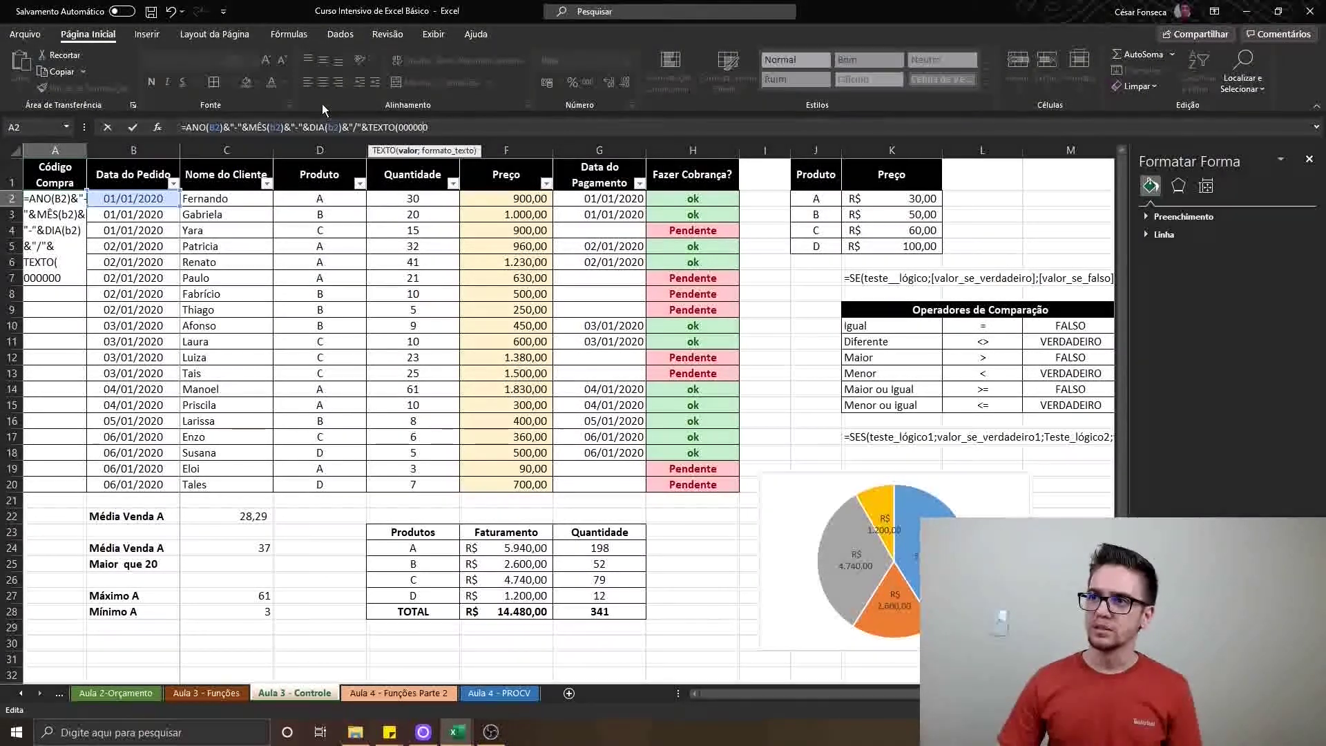
pyautogui.press('BackSpace')
pyautogui.write(';')
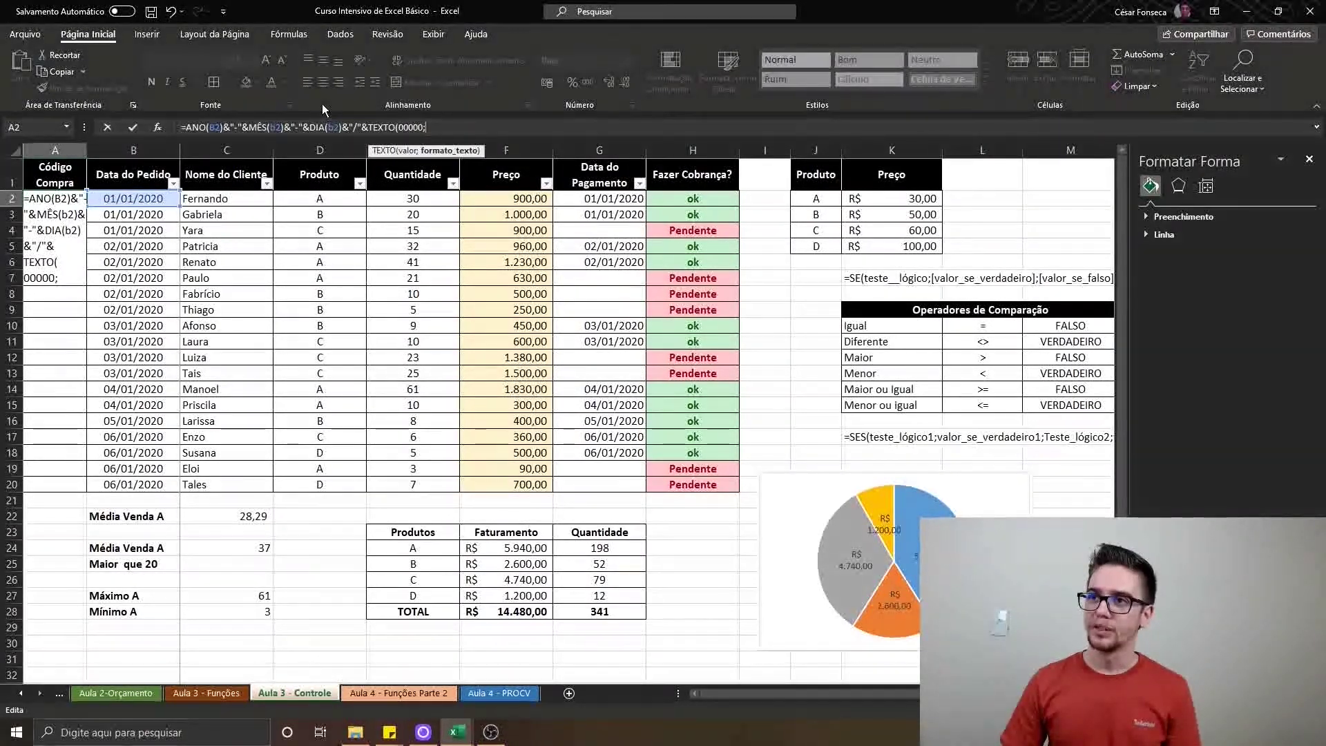
pyautogui.write('"')
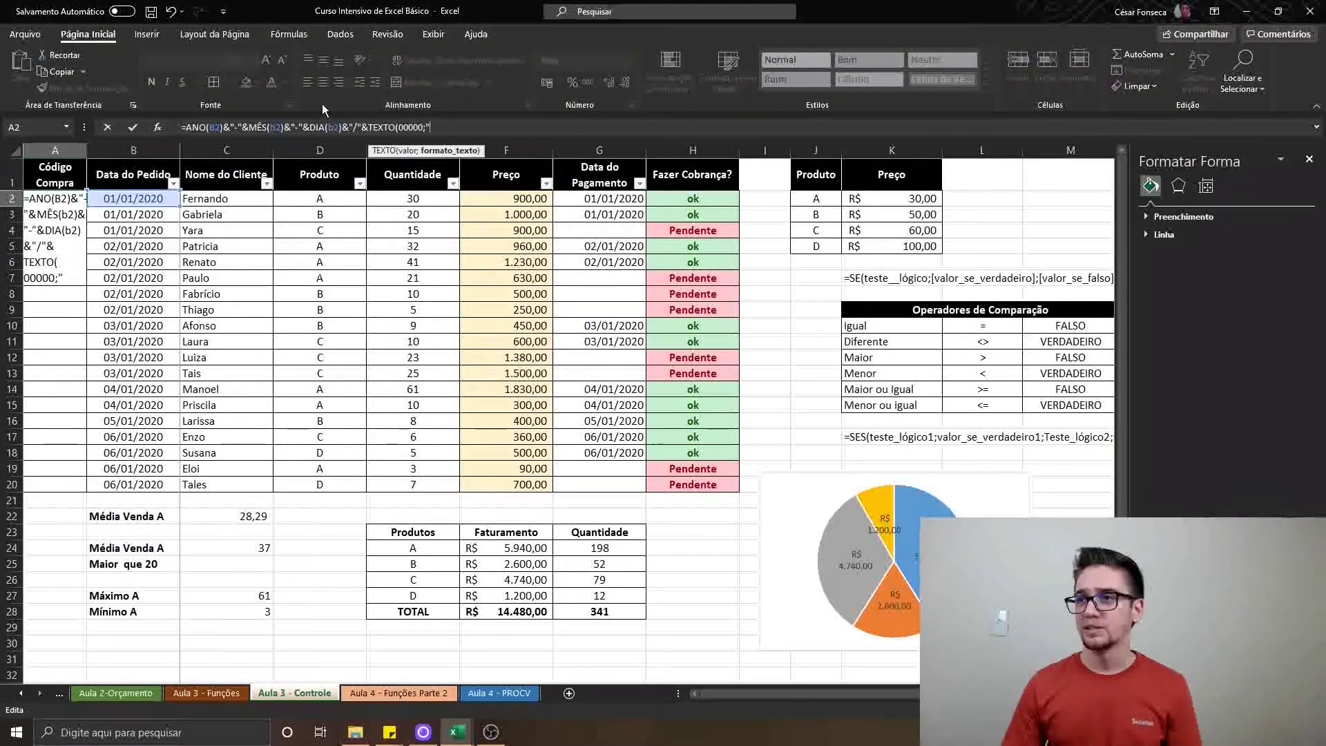
pyautogui.write('00000")')
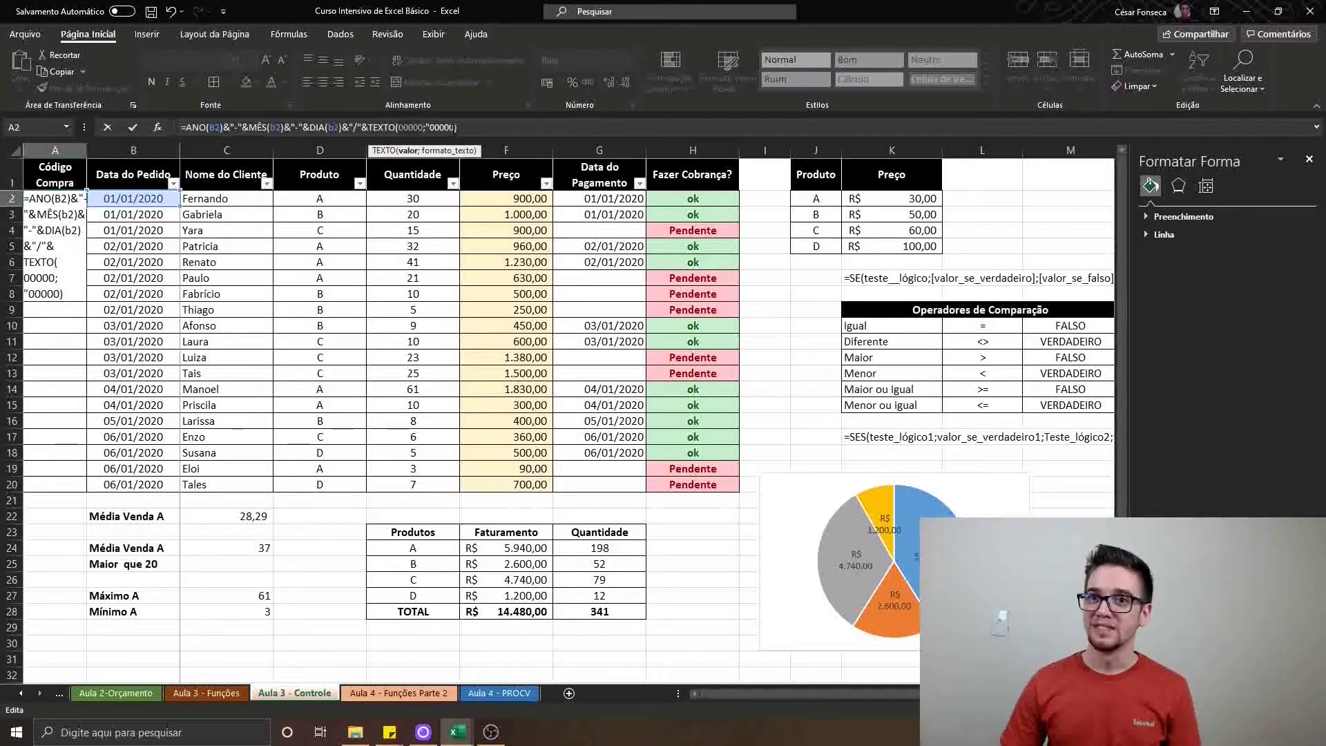
# Replace the placeholder value in TEXTO with LIN(B2) and commit the A2 formula, accepting the proposed correction
pyautogui.doubleClick(415, 127)
pyautogui.write('lin')
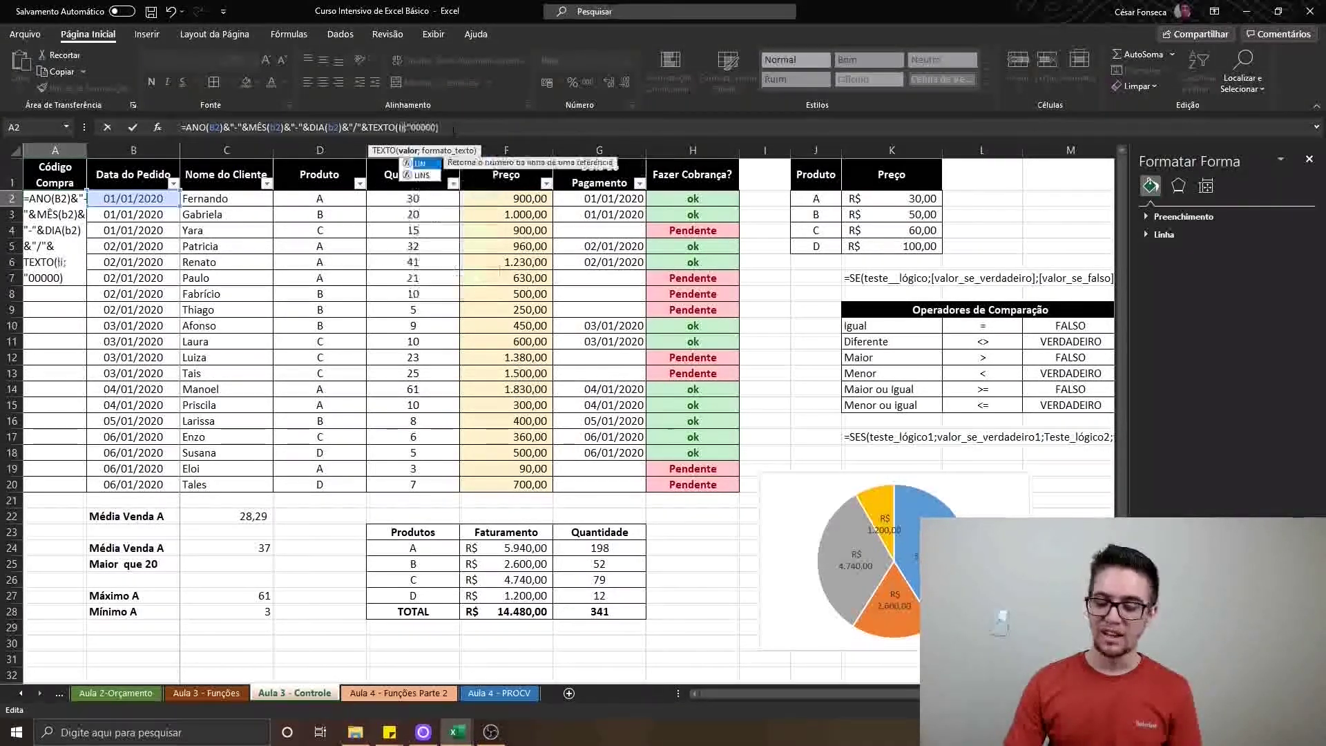
pyautogui.press('Tab')
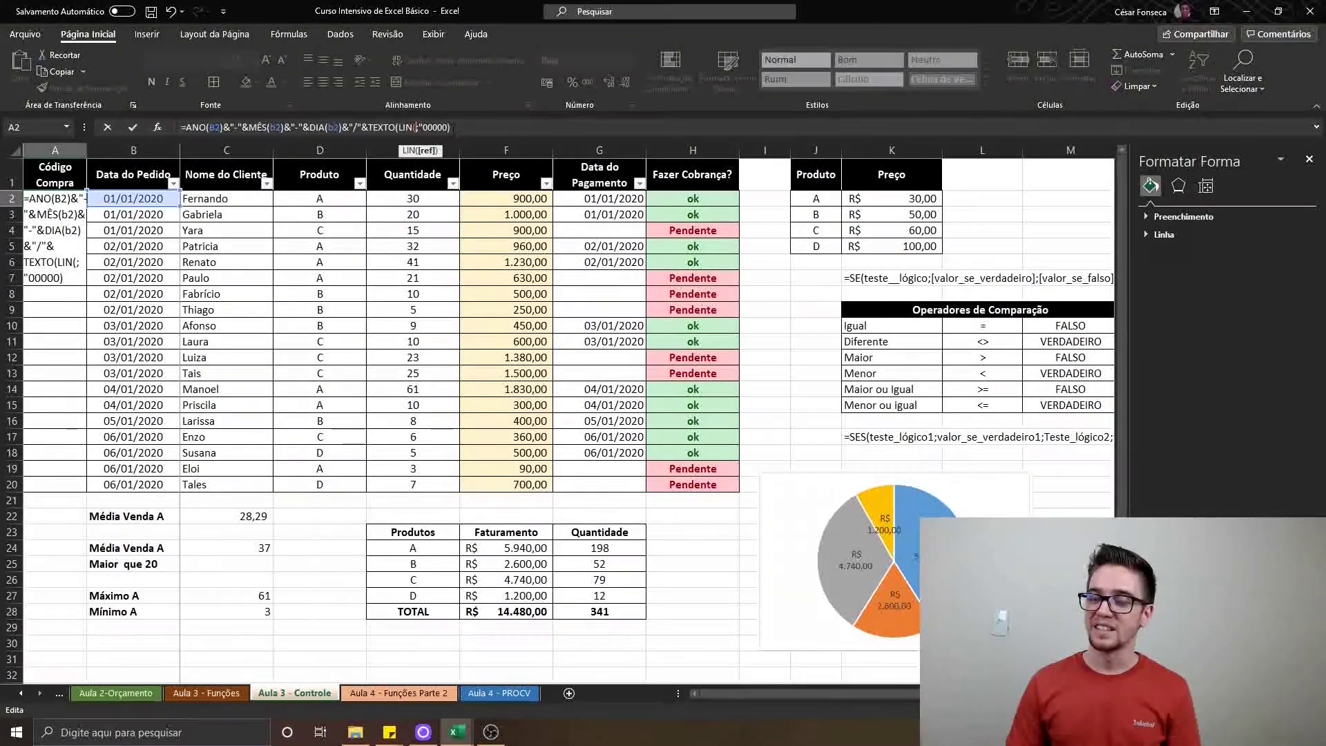
pyautogui.write('b2)')
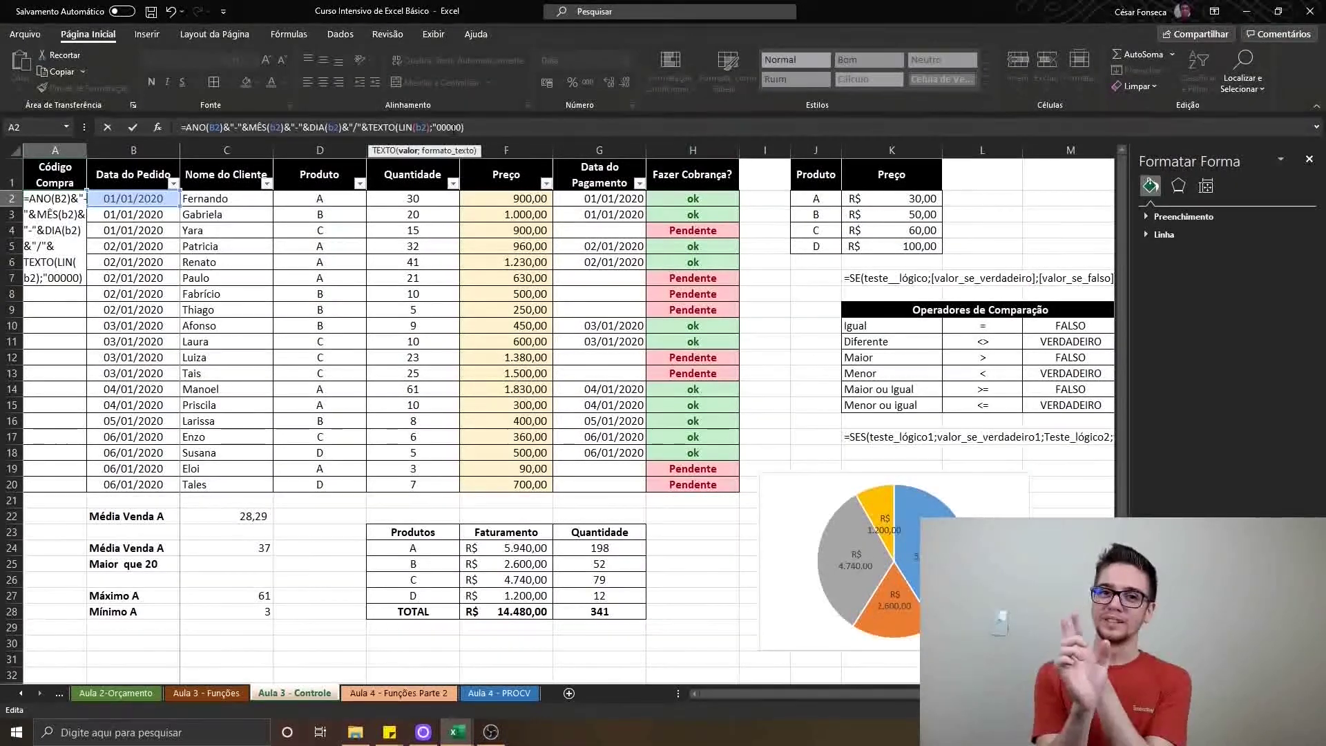
pyautogui.press('Return')
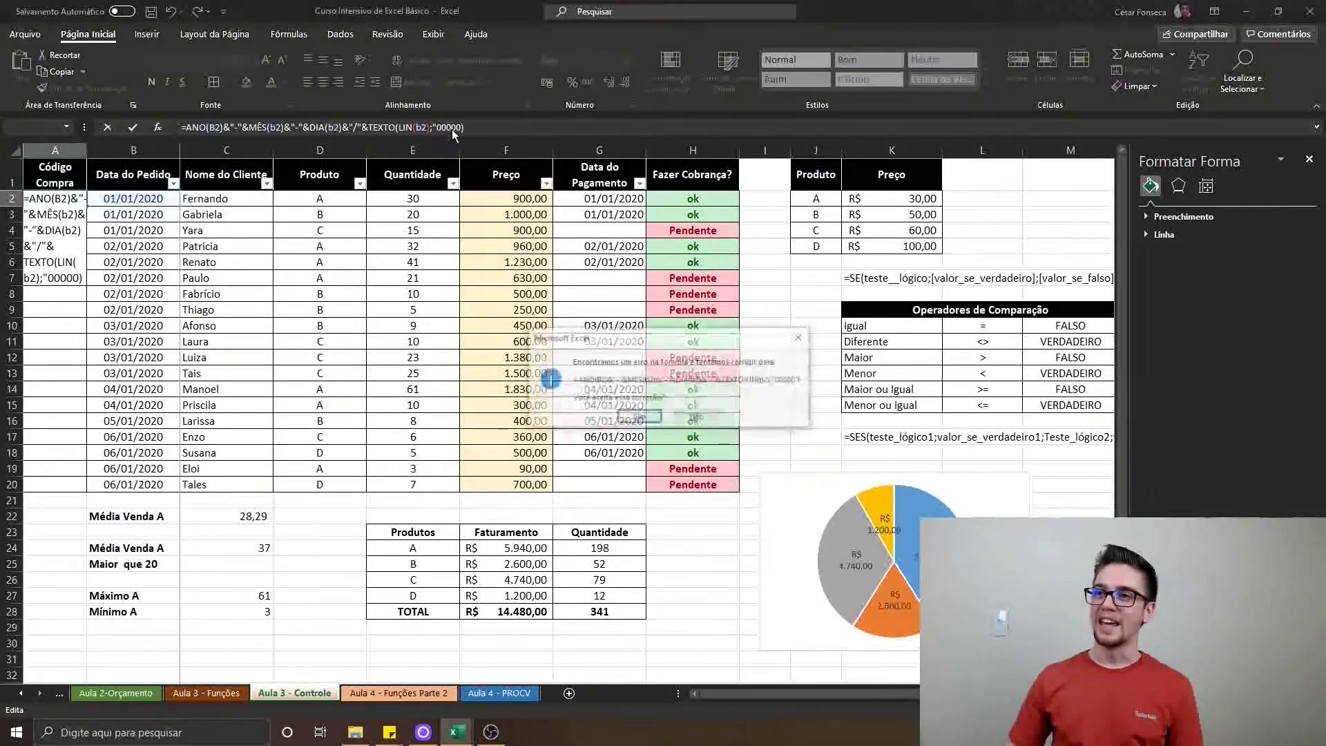
pyautogui.press('Return')
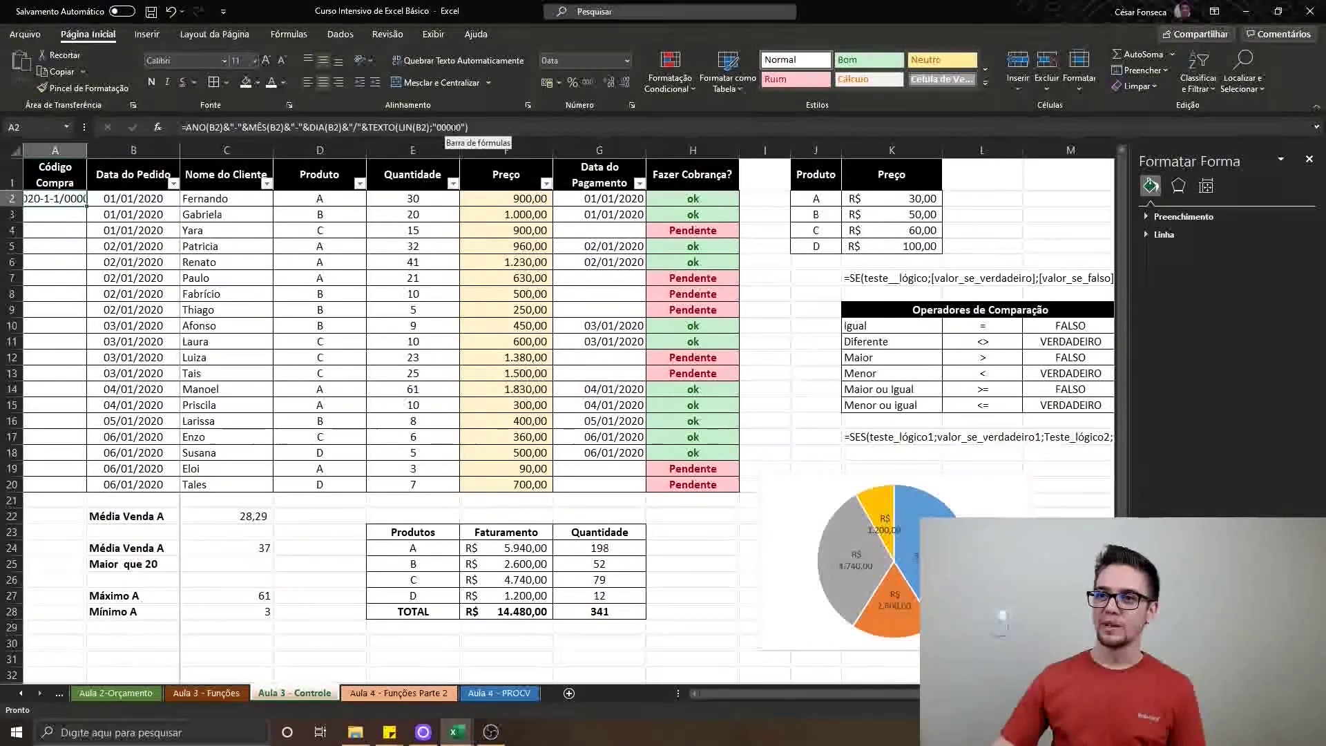
# Fit column A to its contents and fill the purchase code formula from A2 down to A20
pyautogui.doubleClick(87, 149)
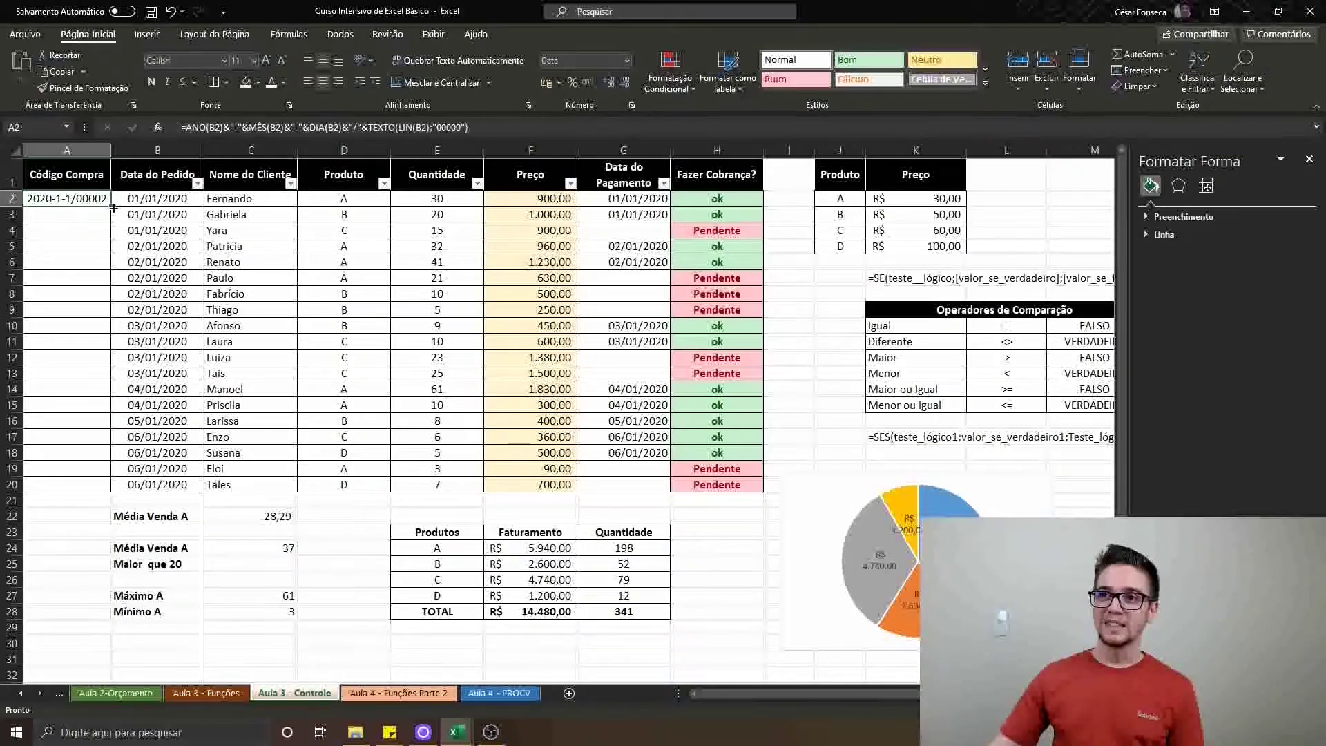
pyautogui.moveTo(109, 211); pyautogui.dragTo(100, 486)
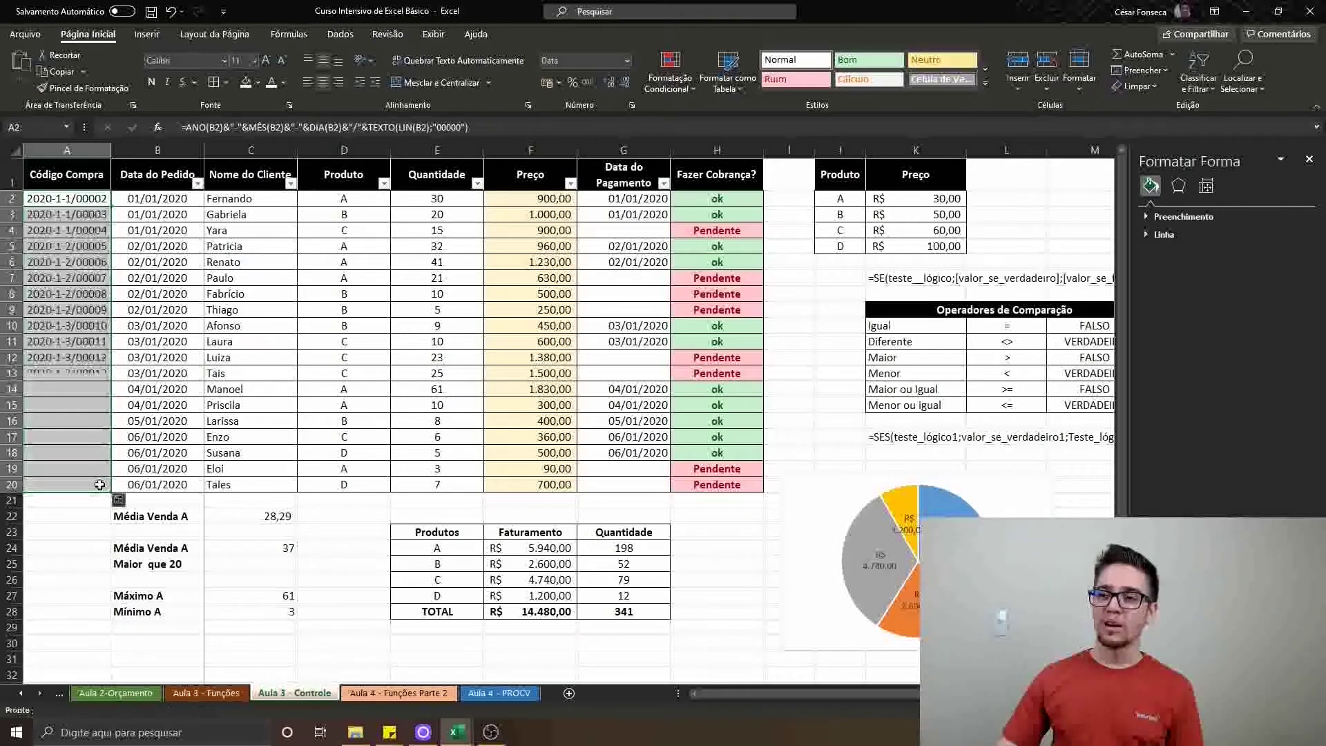
# Examine the generated purchase codes and their formulas down the Código Compra column
pyautogui.click(107, 199)
pyautogui.press('Down')
pyautogui.press('Down')
pyautogui.press('Down')
pyautogui.press('Down')
pyautogui.press('Down')
pyautogui.press('Down')
pyautogui.press('Down')
pyautogui.press('Down')
pyautogui.press('Down')
pyautogui.press('Down')
pyautogui.press('Down')
pyautogui.press('Down')
pyautogui.press('Down')
pyautogui.press('Down')
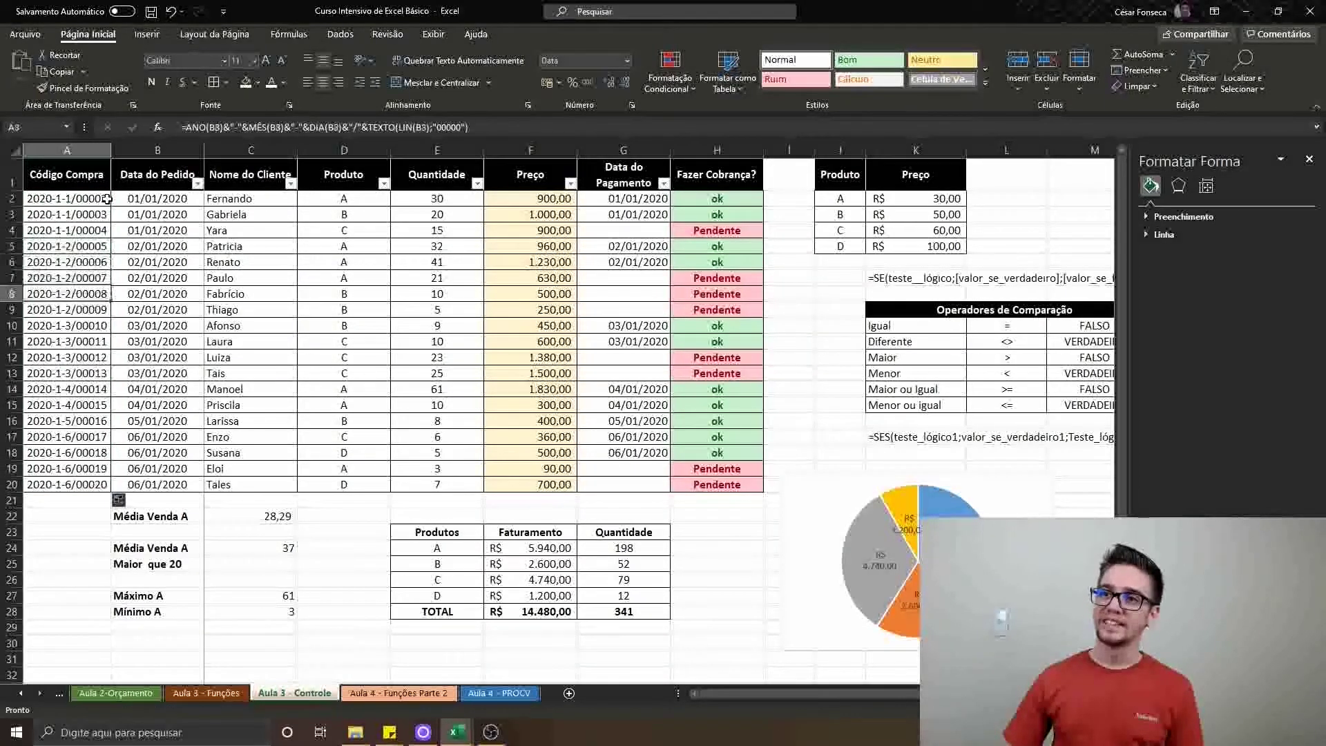
pyautogui.press('Down')
pyautogui.press('Down')
pyautogui.press('Down')
pyautogui.press('Down')
pyautogui.press('Down')
pyautogui.press('Up')
pyautogui.press('Up')
pyautogui.press('Up')
pyautogui.press('Up')
pyautogui.press('Up')
pyautogui.press('Up')
pyautogui.press('Up')
pyautogui.press('Up')
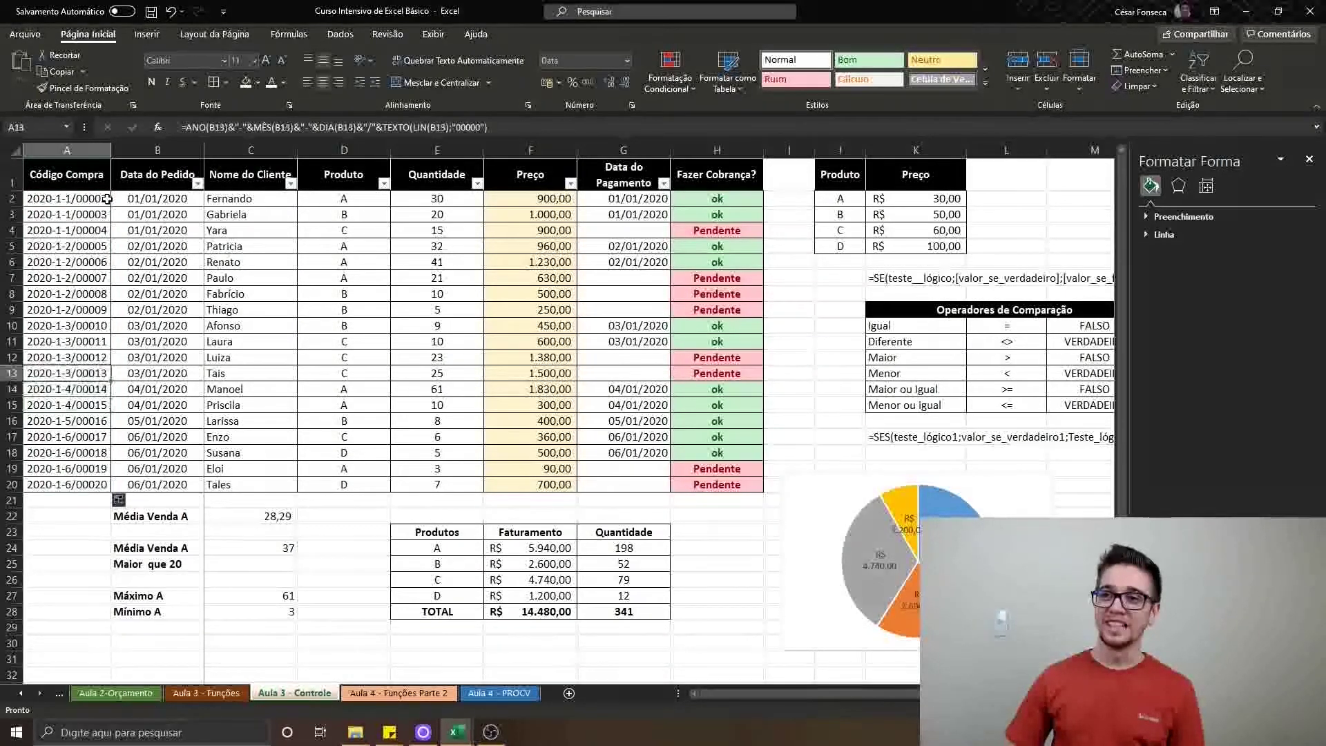
pyautogui.click(69, 225)
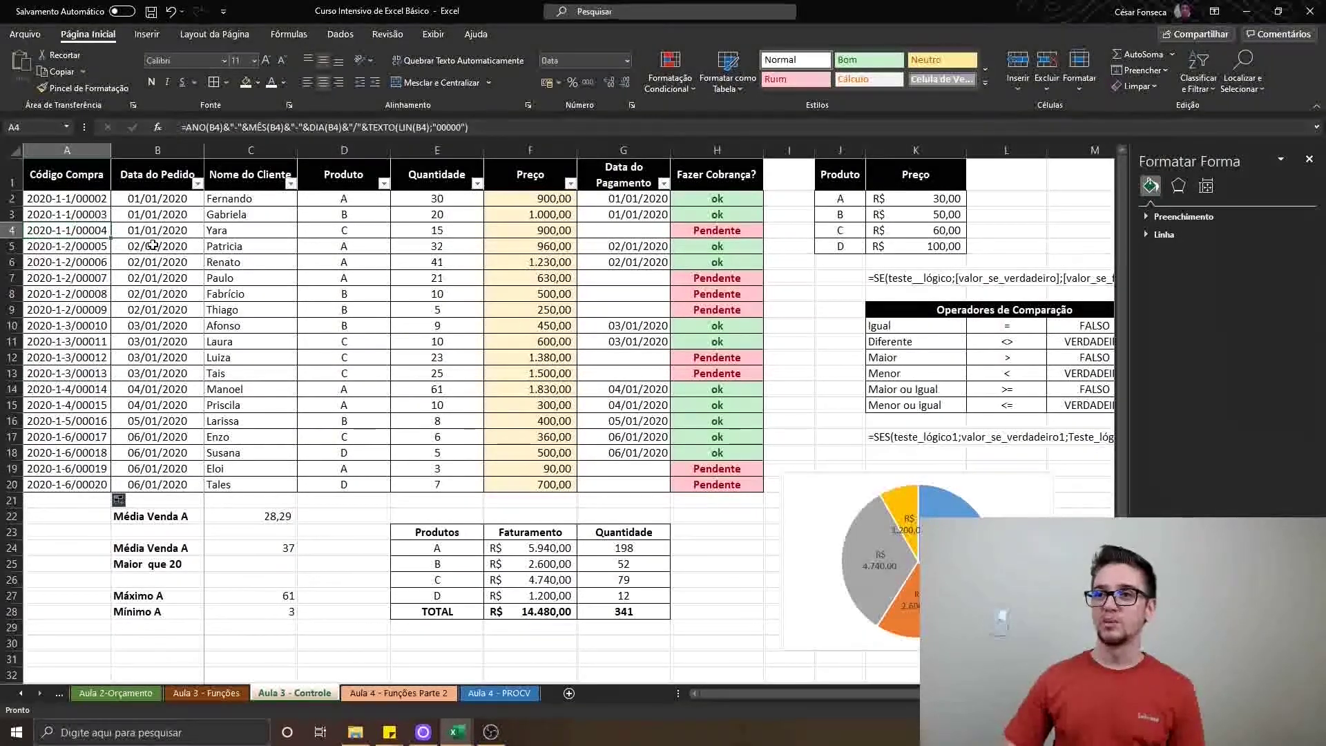
pyautogui.press('Down')
pyautogui.press('Down')
pyautogui.press('Down')
pyautogui.press('Down')
pyautogui.press('Down')
pyautogui.press('Down')
pyautogui.press('Down')
pyautogui.press('Down')
pyautogui.press('Down')
pyautogui.press('Down')
pyautogui.press('Down')
pyautogui.press('Down')
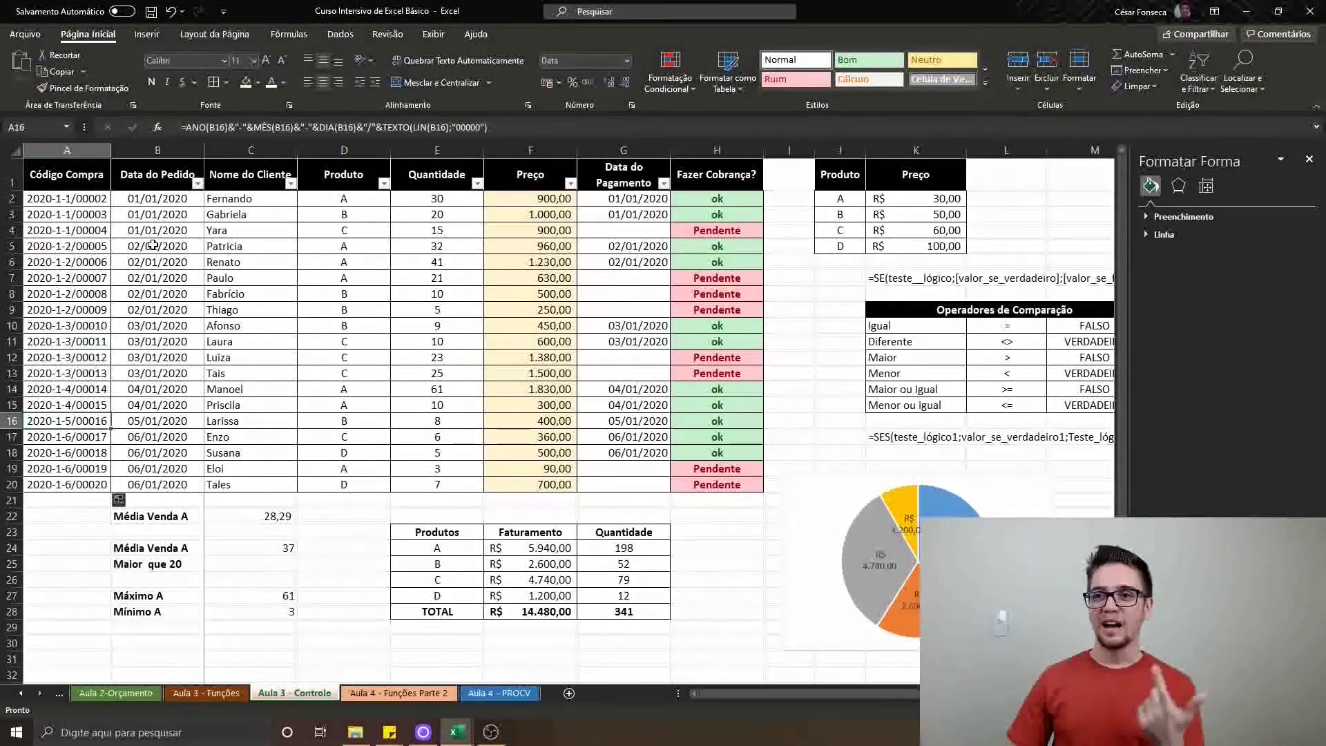
pyautogui.hotkey('ctrl', 'Up')
pyautogui.press('Down')
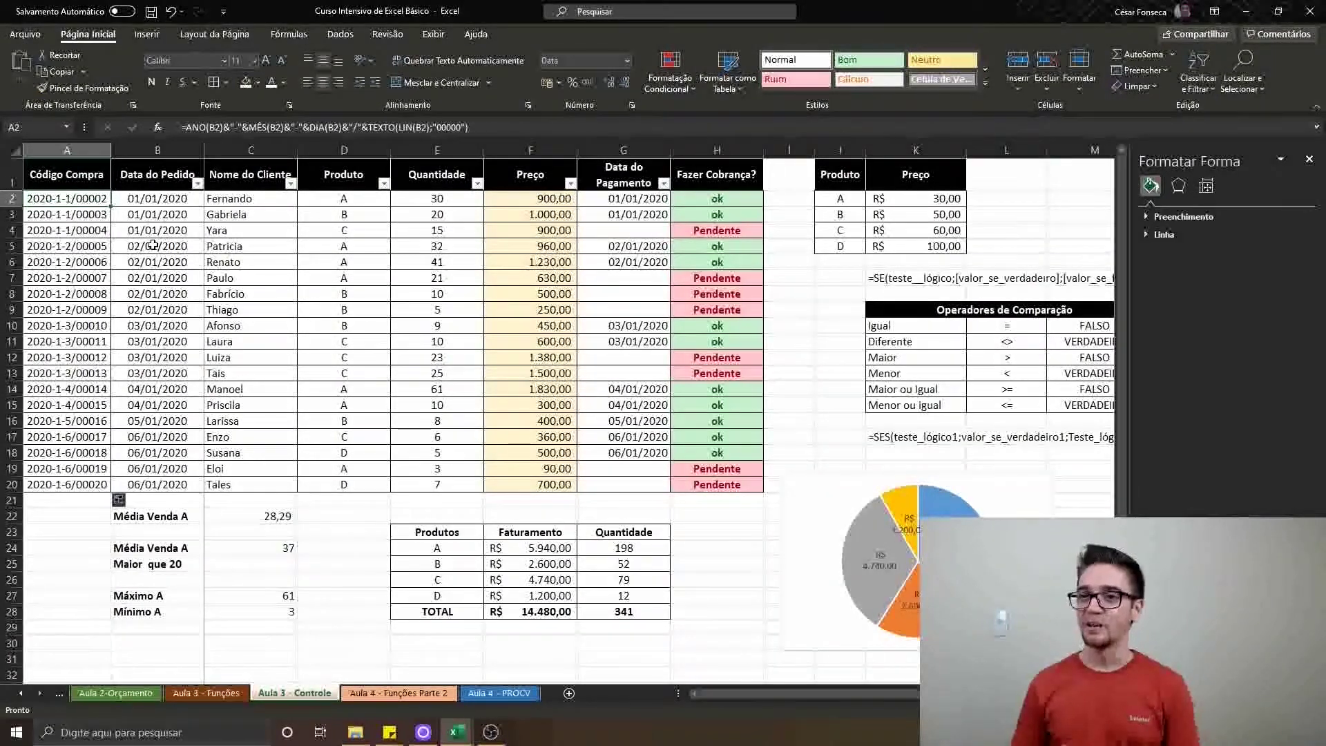
pyautogui.press('Down')
pyautogui.press('Down')
pyautogui.press('Down')
pyautogui.press('Down')
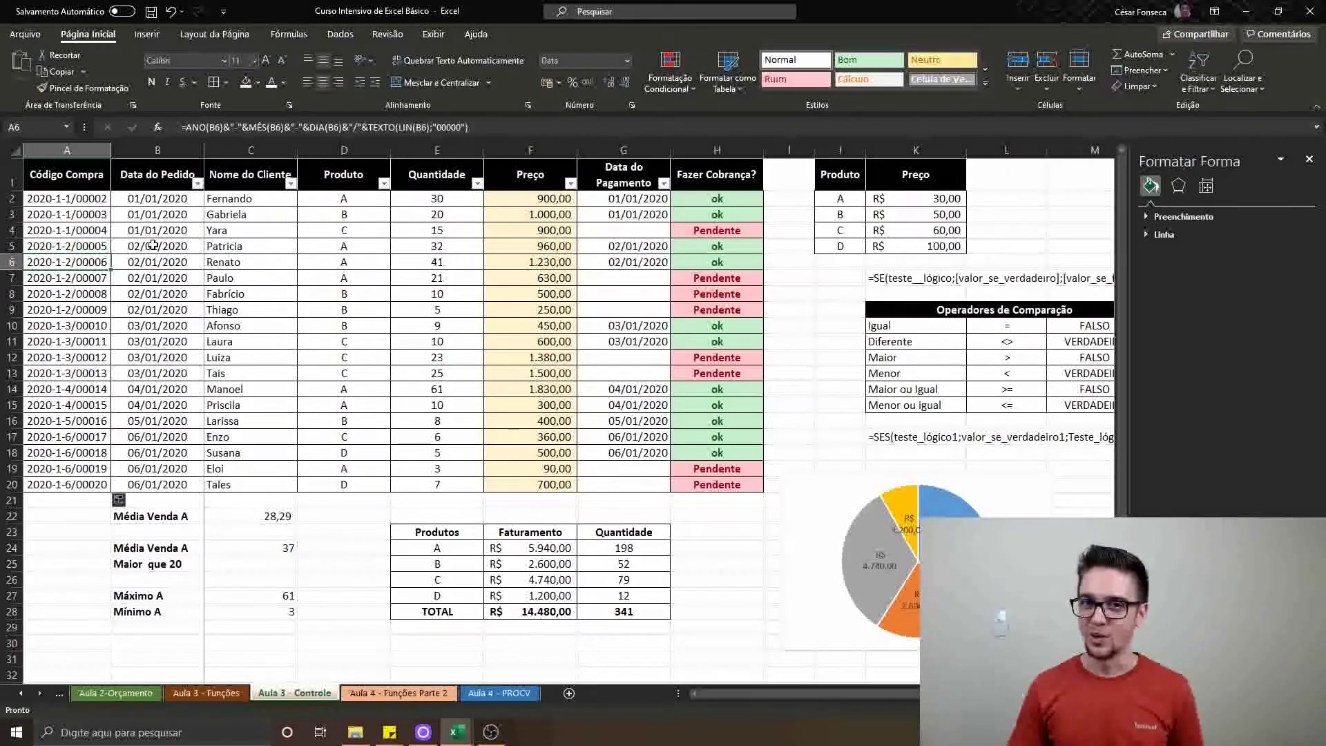
# On the Aula 4 - PROCV sheet, enter the header Código in B2, bold and centred
pyautogui.click(515, 694)
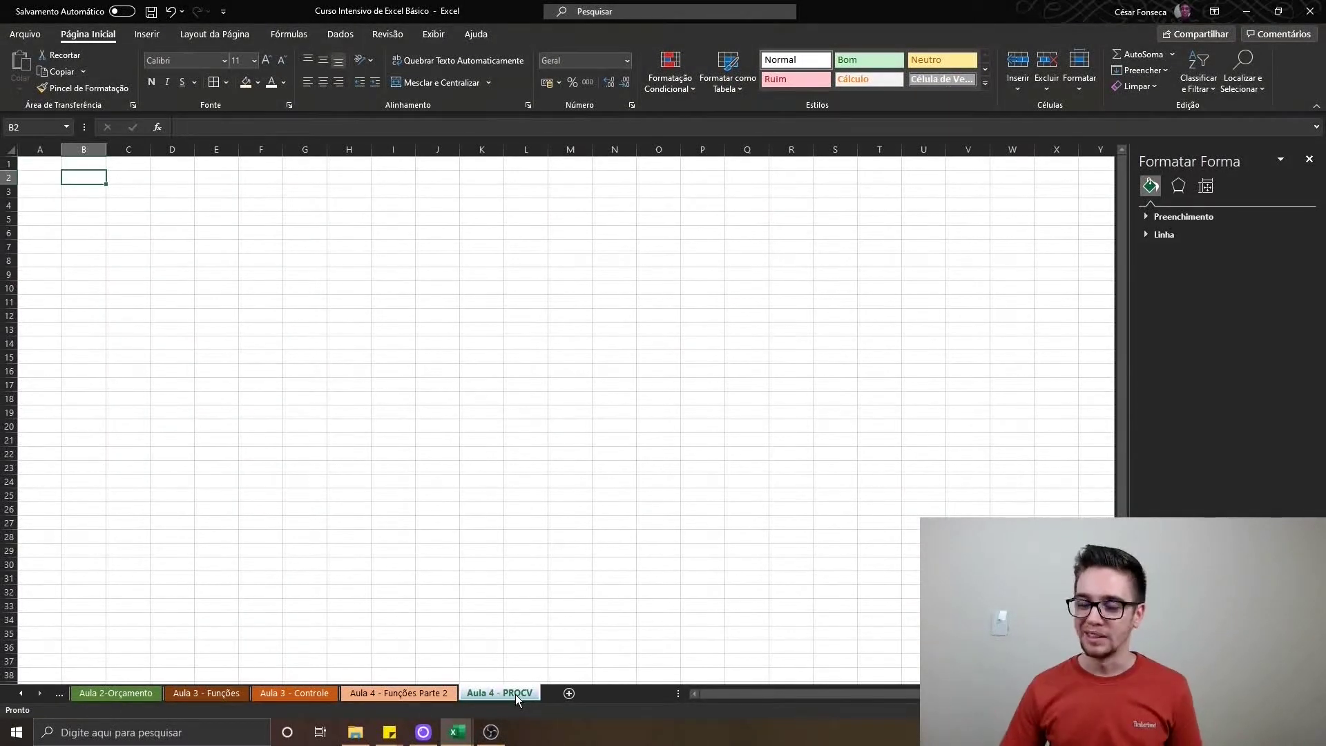
pyautogui.write('Código')
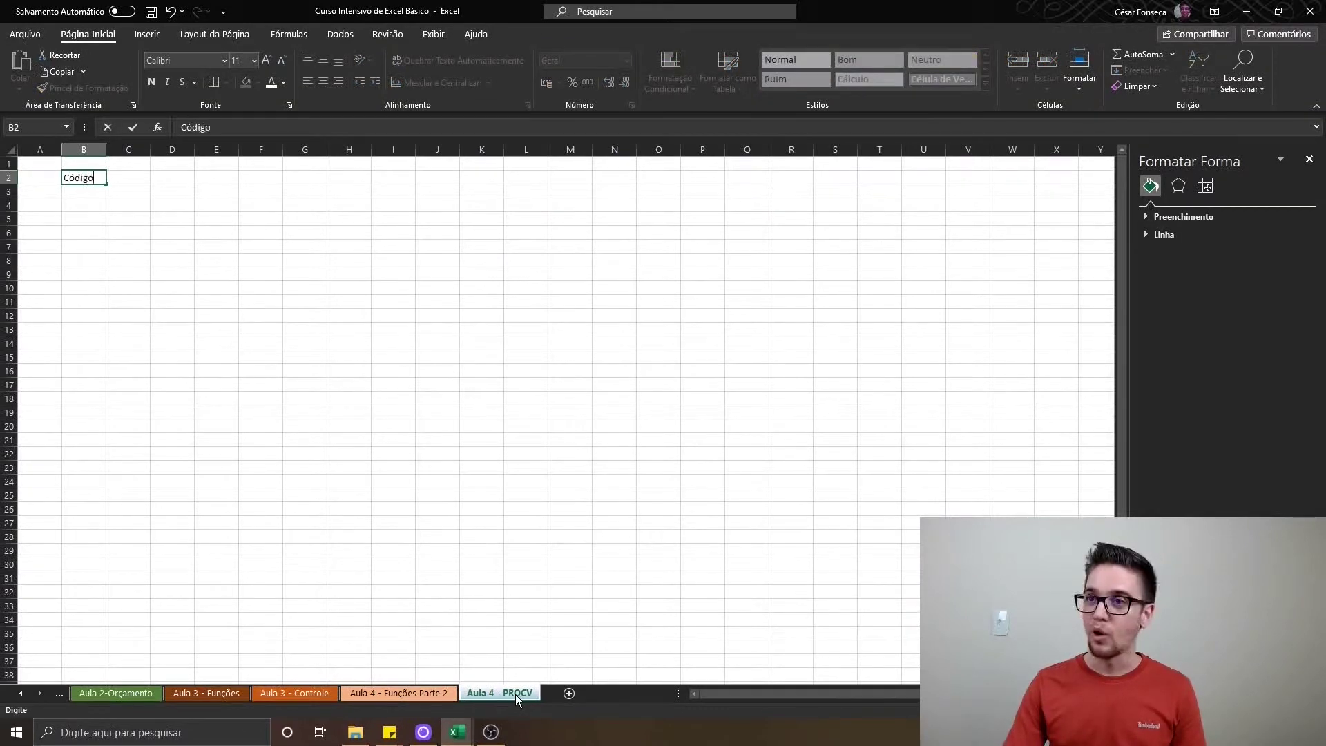
pyautogui.press('Return')
pyautogui.press('Up')
pyautogui.hotkey('ctrl', 'n')
pyautogui.click(324, 61)
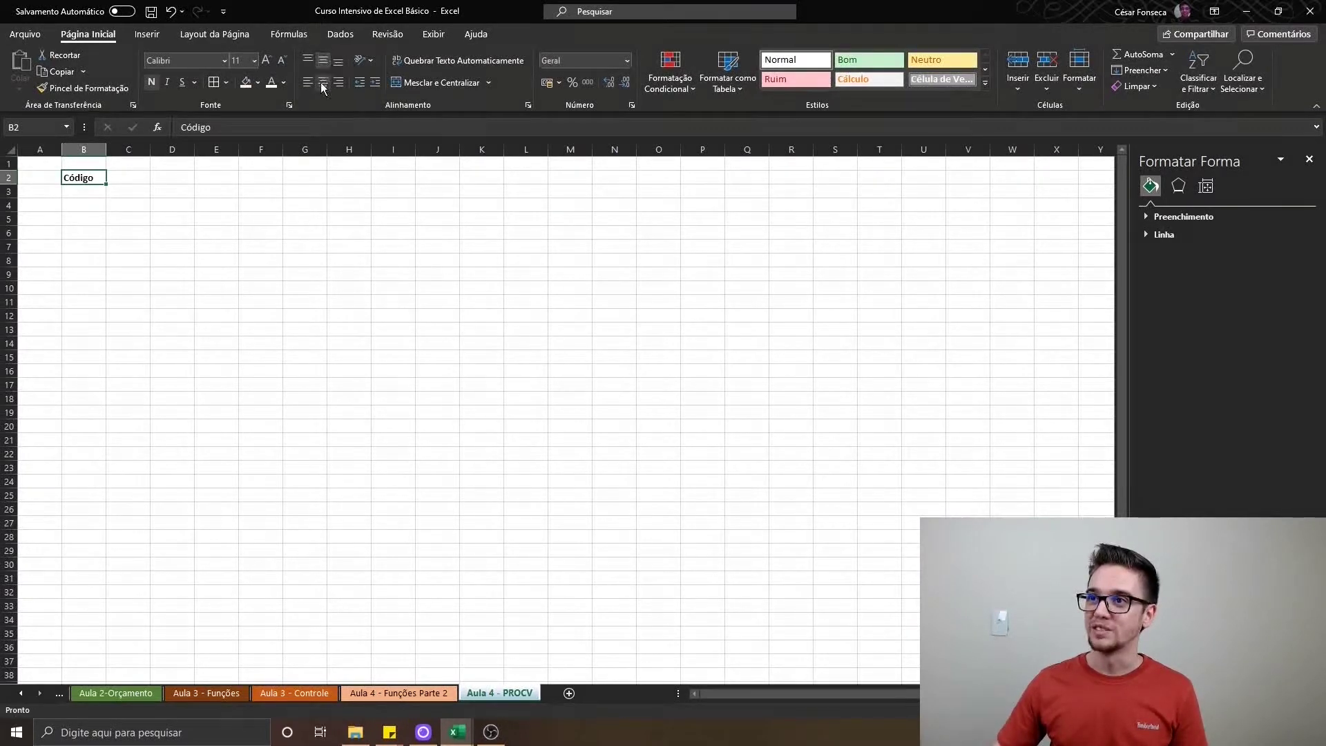
pyautogui.click(322, 83)
# Add borders to cells B2:B3 and widen column B, closing the Formatar Forma pane
pyautogui.moveTo(84, 178); pyautogui.dragTo(84, 193)
pyautogui.scroll(6, 283, 349)
pyautogui.scroll(-2, 317, 310)
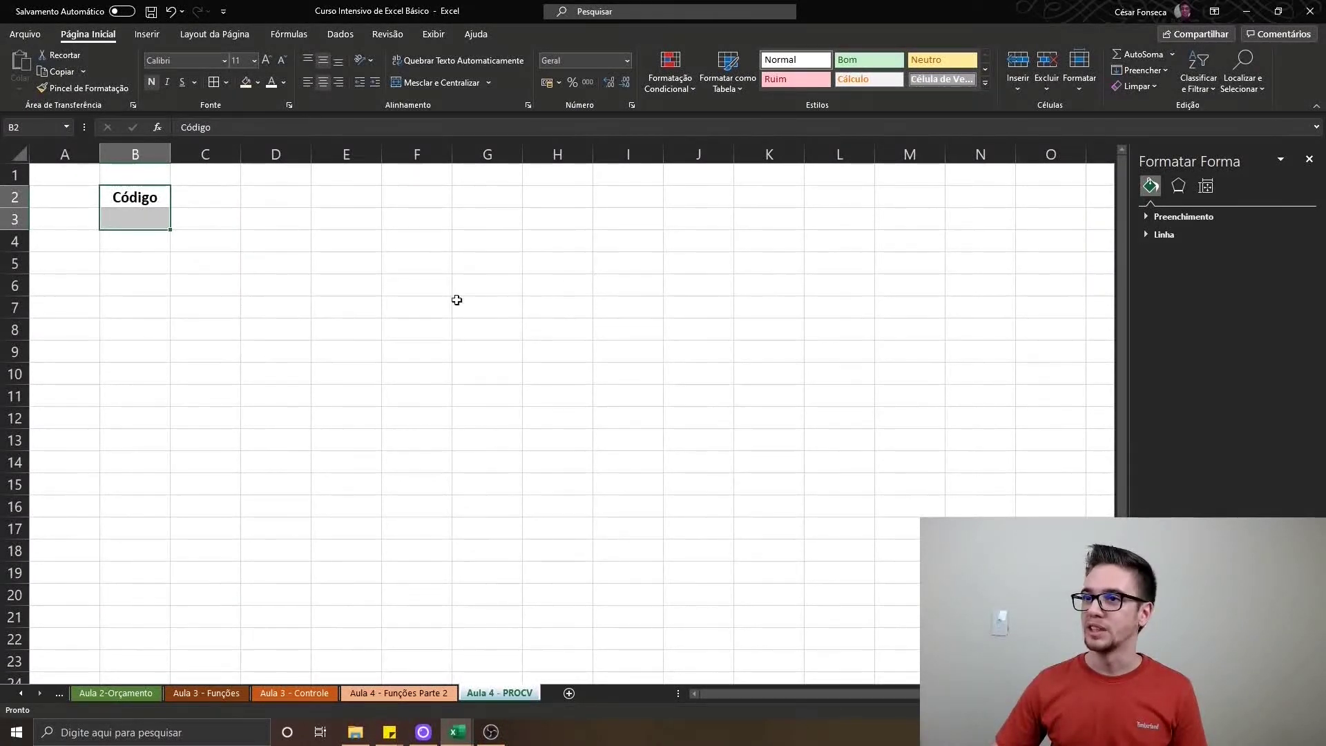
pyautogui.click(1309, 159)
pyautogui.moveTo(166, 156); pyautogui.dragTo(204, 156)
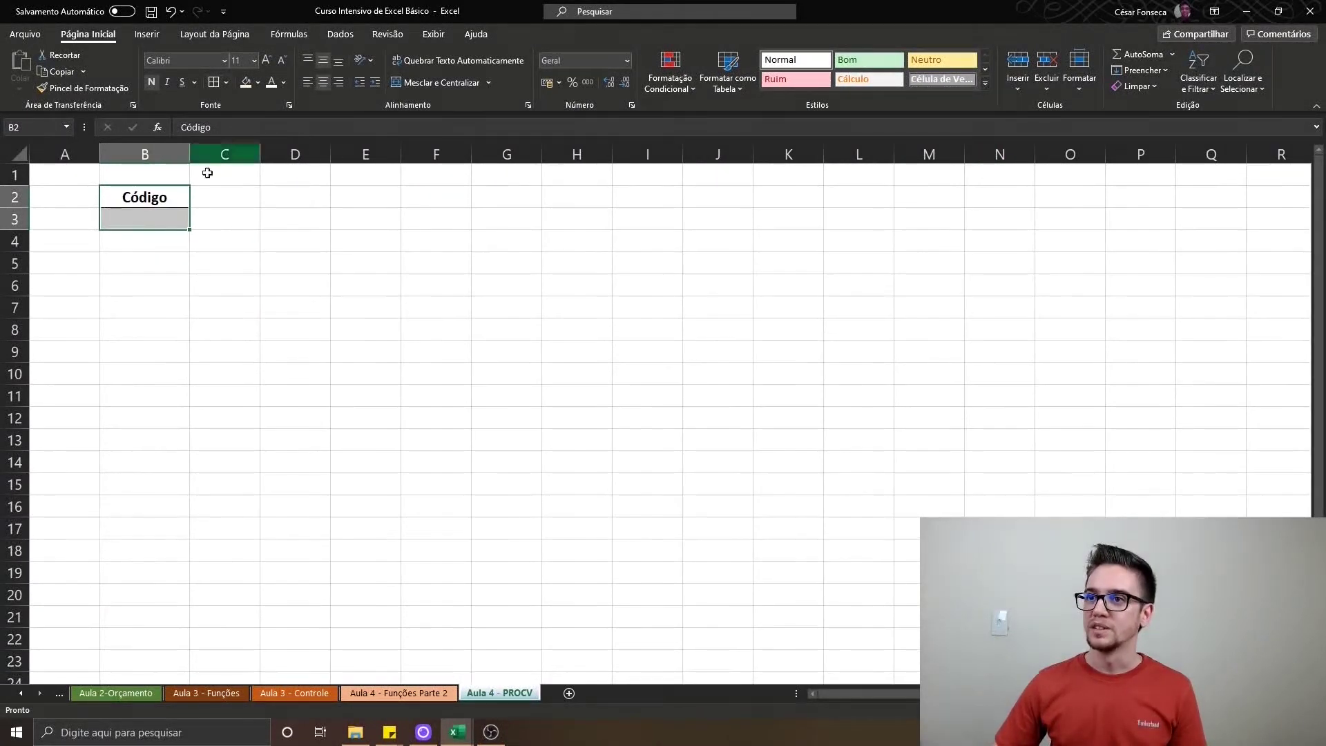
# Give the Código header in B2 a black fill and white text
pyautogui.click(258, 82)
pyautogui.click(261, 117)
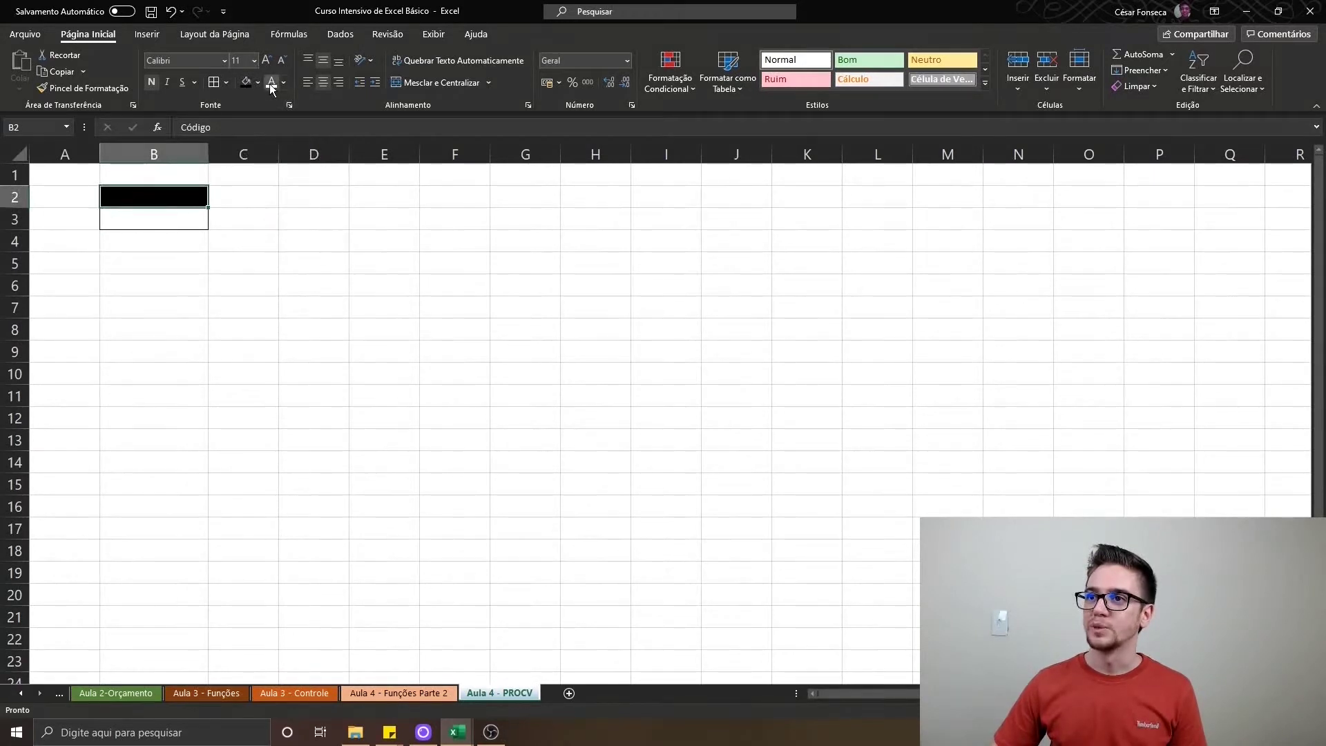
pyautogui.click(271, 82)
pyautogui.click(222, 242)
pyautogui.click(175, 213)
# Fill cell D2 with the standard dark blue and widen column D
pyautogui.click(280, 195)
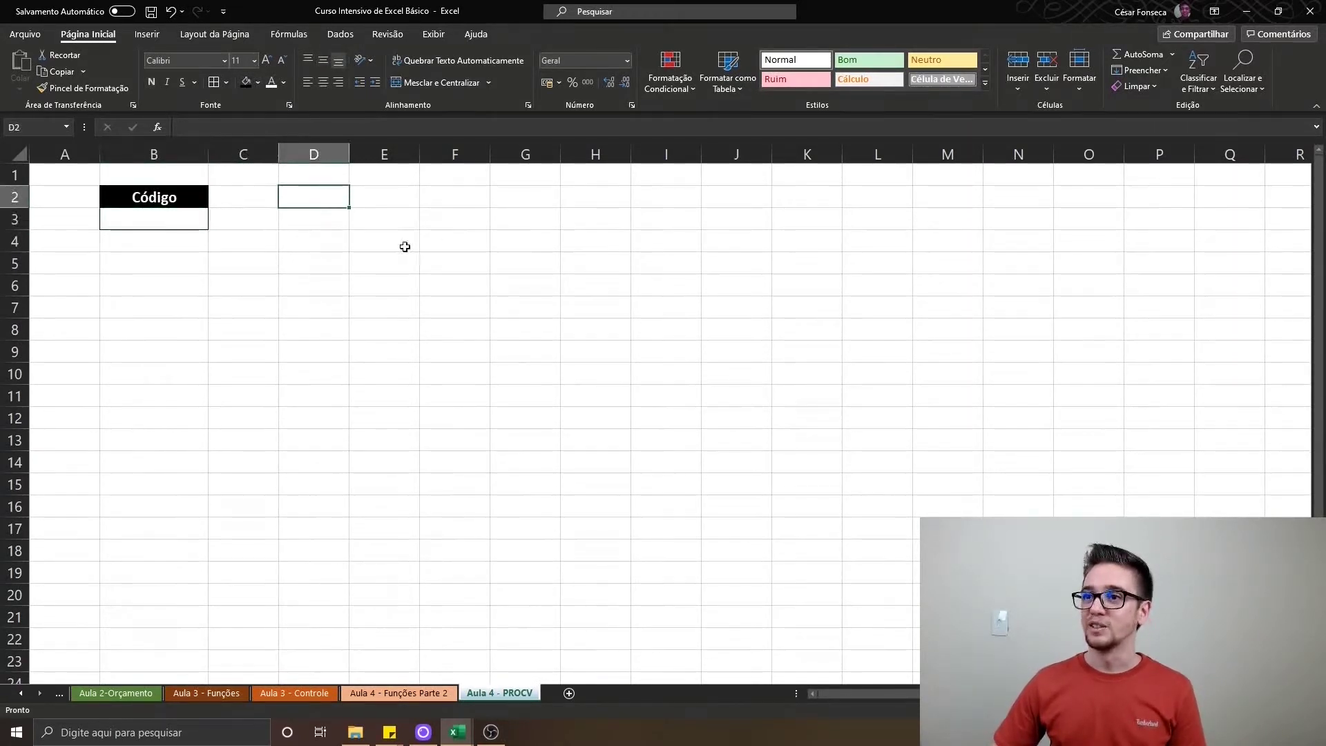
pyautogui.click(258, 84)
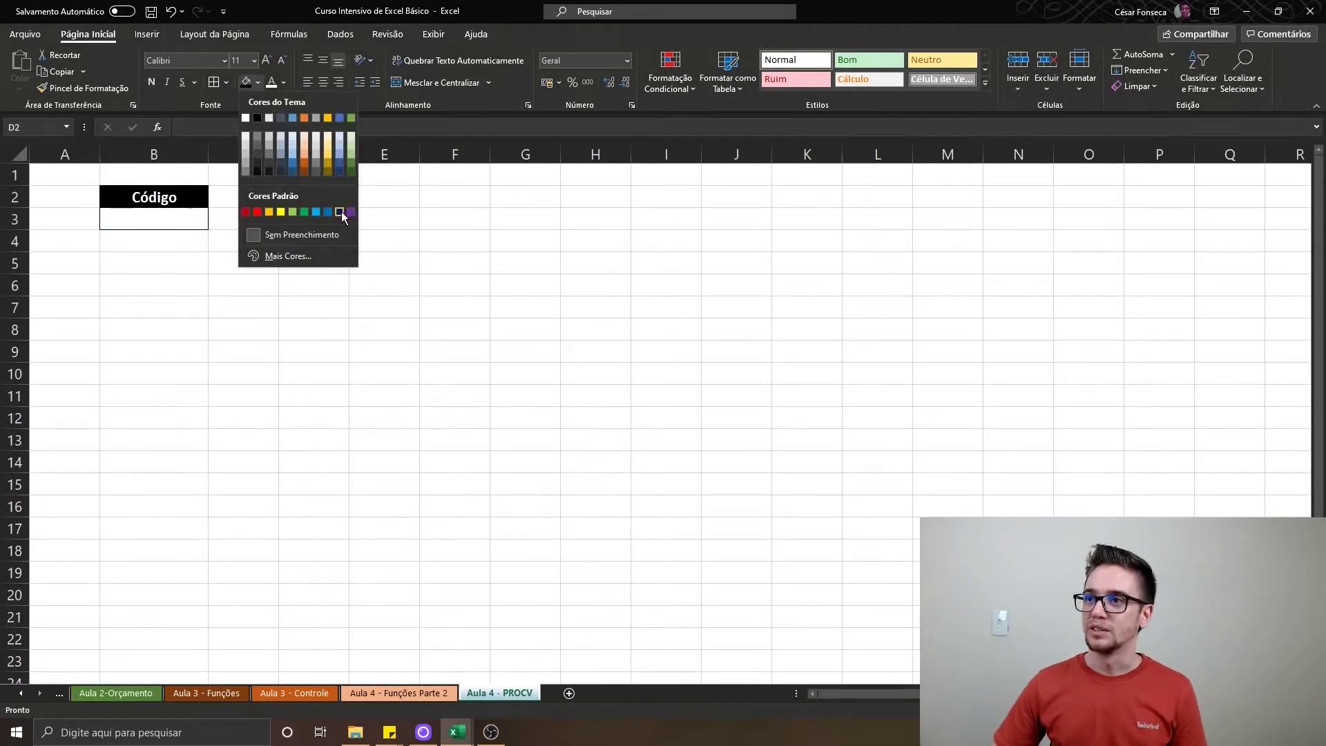
pyautogui.click(340, 213)
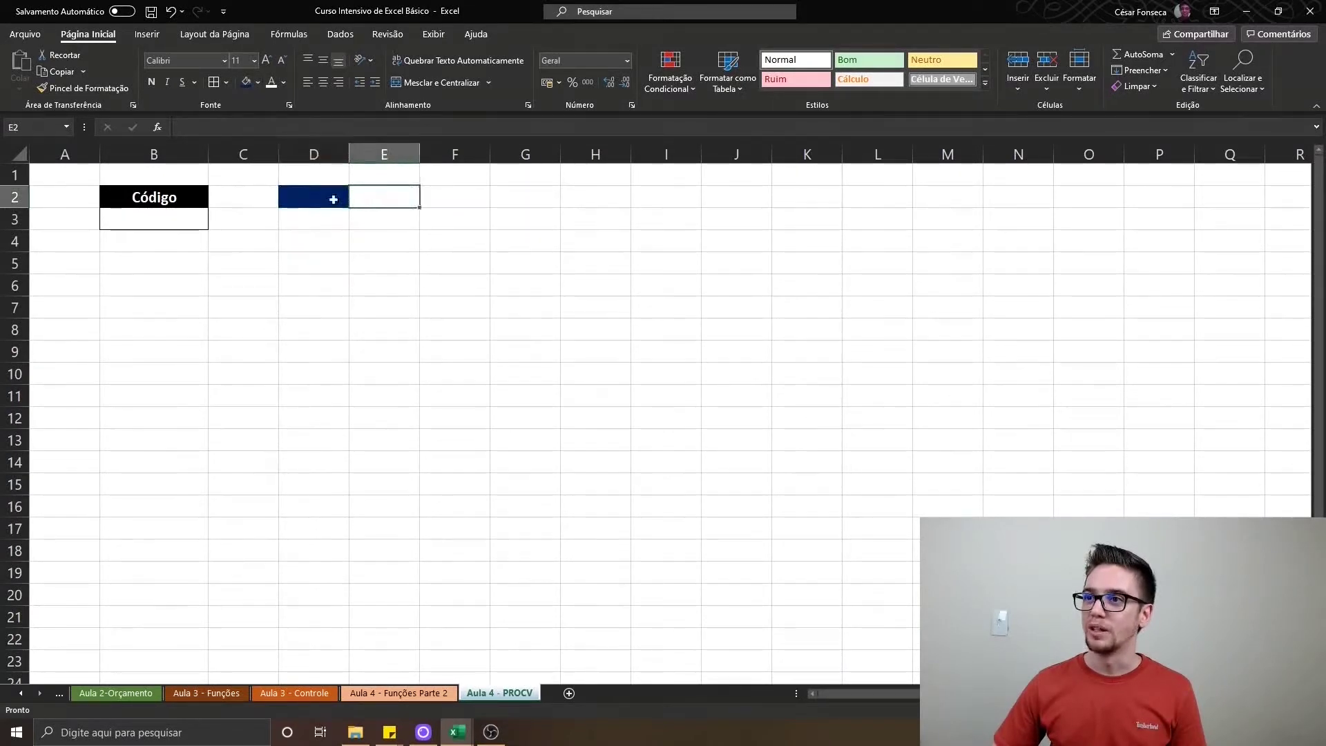
pyautogui.moveTo(349, 154); pyautogui.dragTo(404, 155)
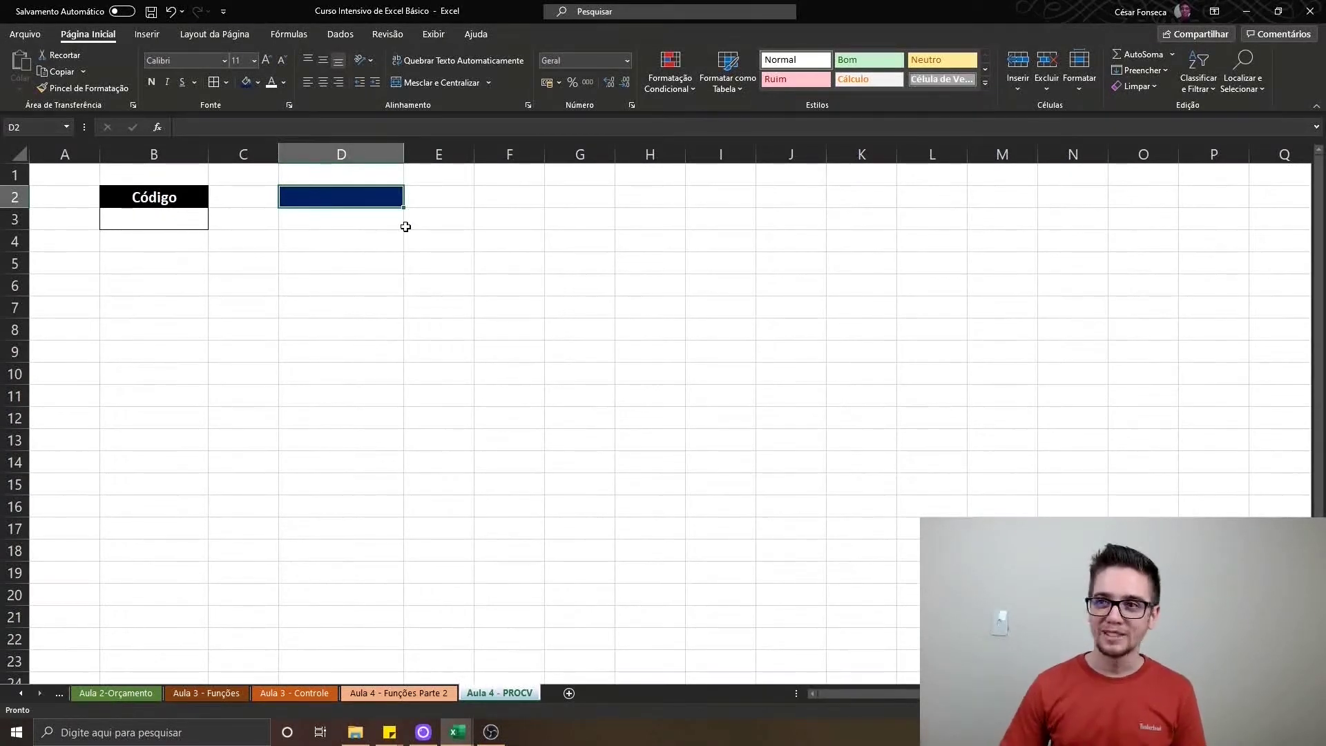
# Enter the header Nome do Cliente in D2 in bold white text
pyautogui.write('Nome do Cl')
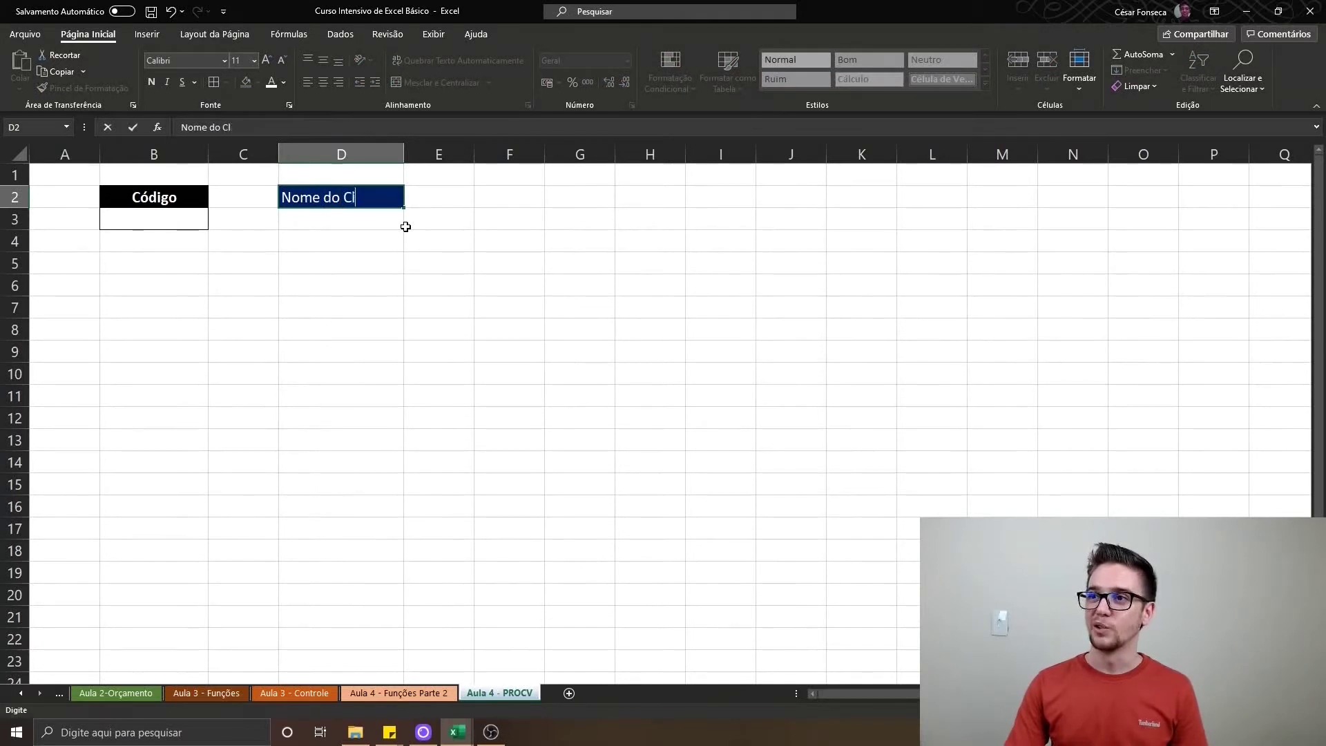
pyautogui.write('iente')
pyautogui.press('Return')
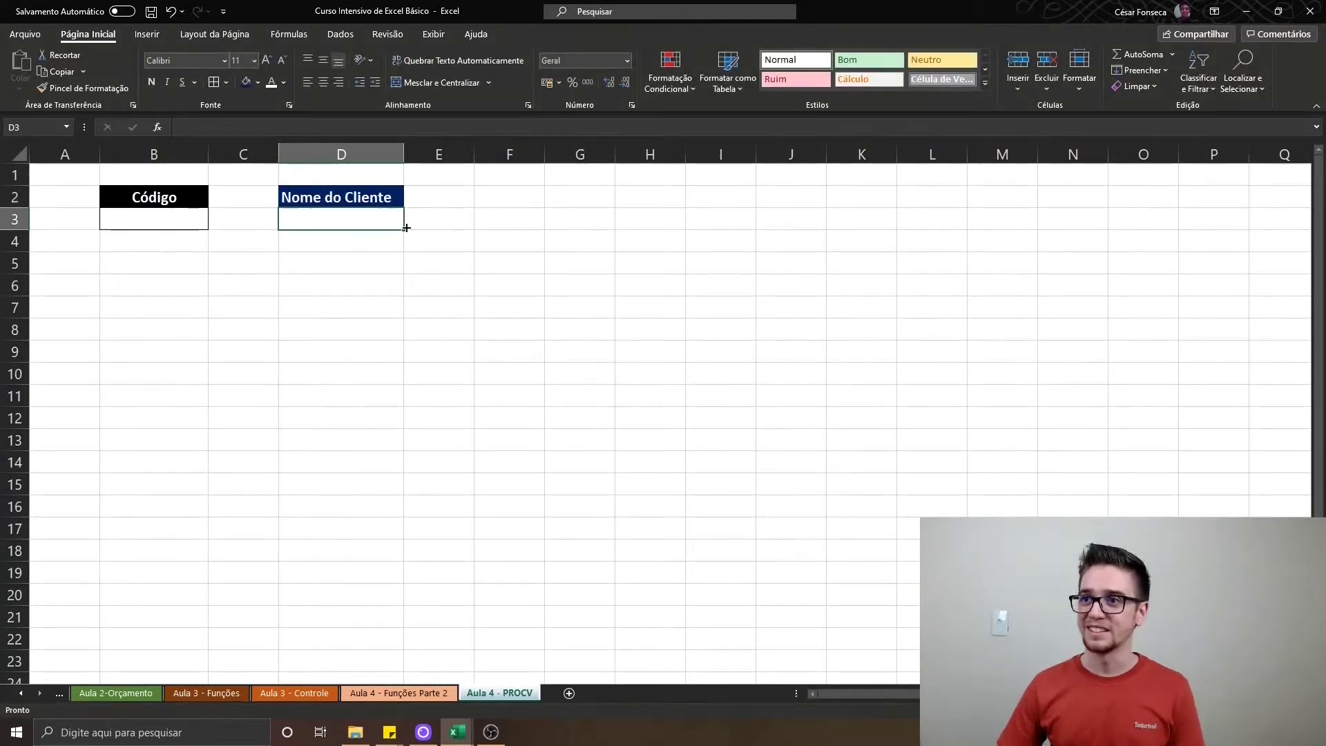
# Enter the label Data da Compra in D3 using the same dark blue, bold white formatting as D2
pyautogui.write('Data d')
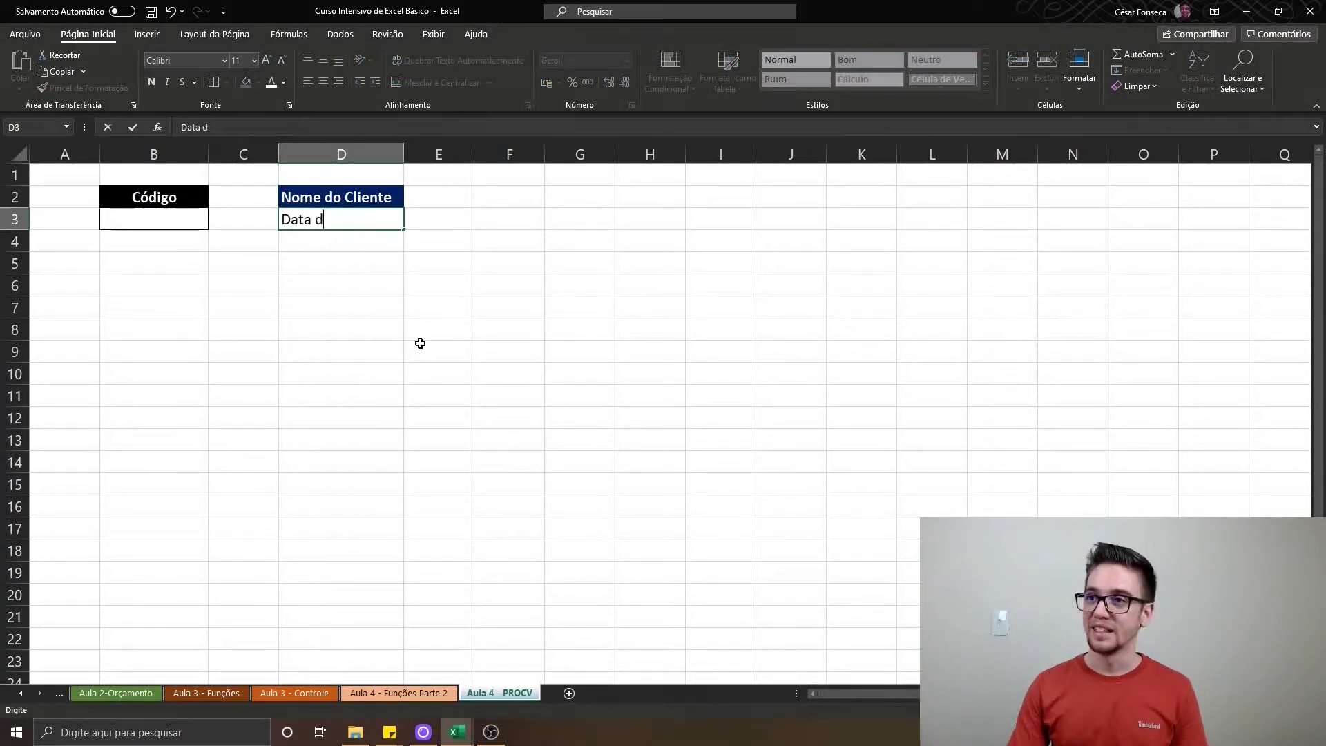
pyautogui.write('a Compra')
pyautogui.press('Escape')
pyautogui.write('Data')
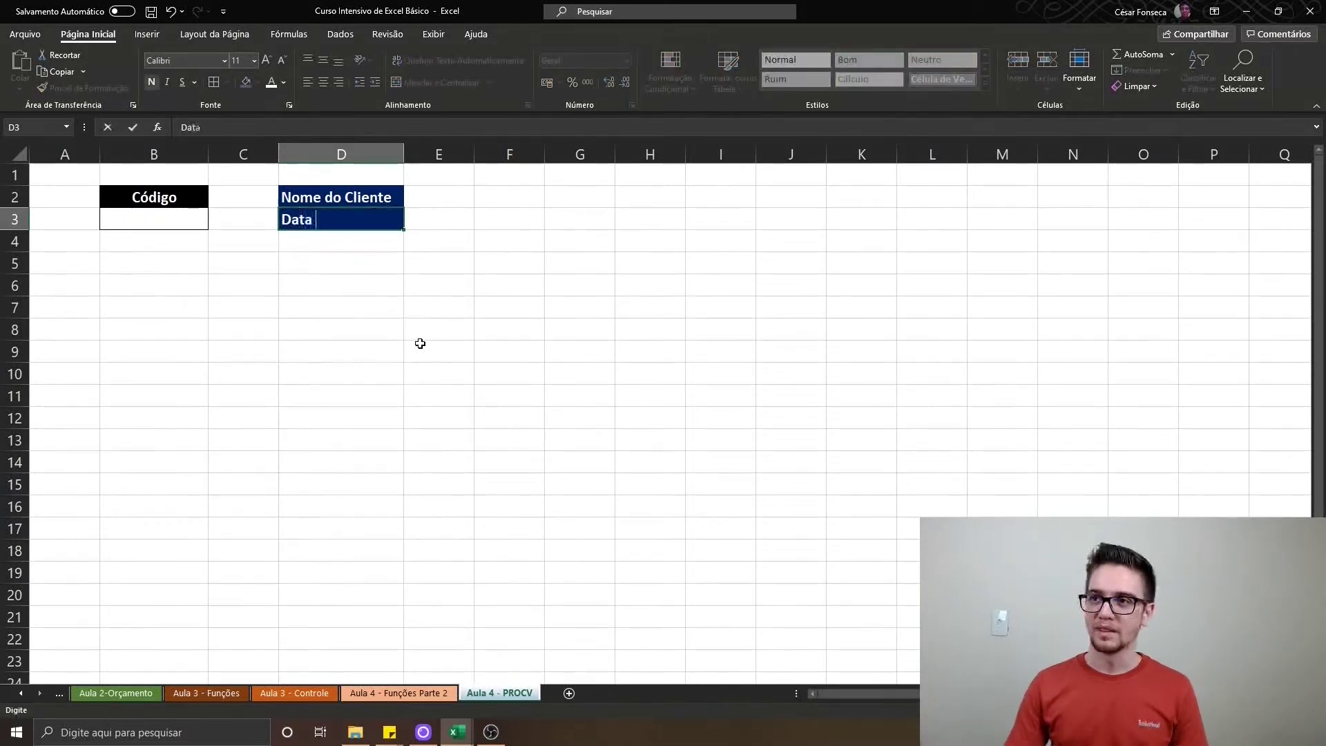
pyautogui.write(' da Compra')
pyautogui.press('Return')
pyautogui.press('Up')
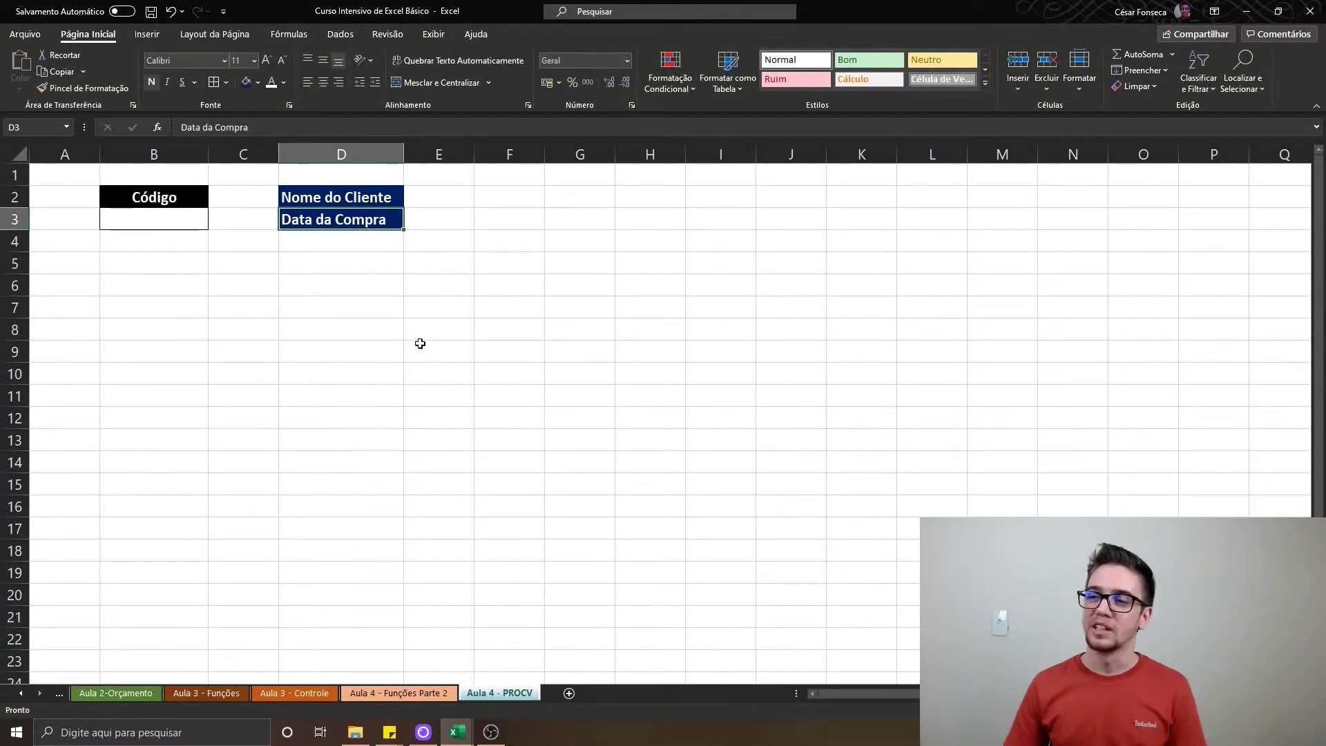
# Copy the Data da Compra label into D4 and replace its text with Valor da Compra
pyautogui.press('Down')
pyautogui.press('Up')
pyautogui.hotkey('ctrl', 'c')
pyautogui.press('Down')
pyautogui.hotkey('ctrl', 'v')
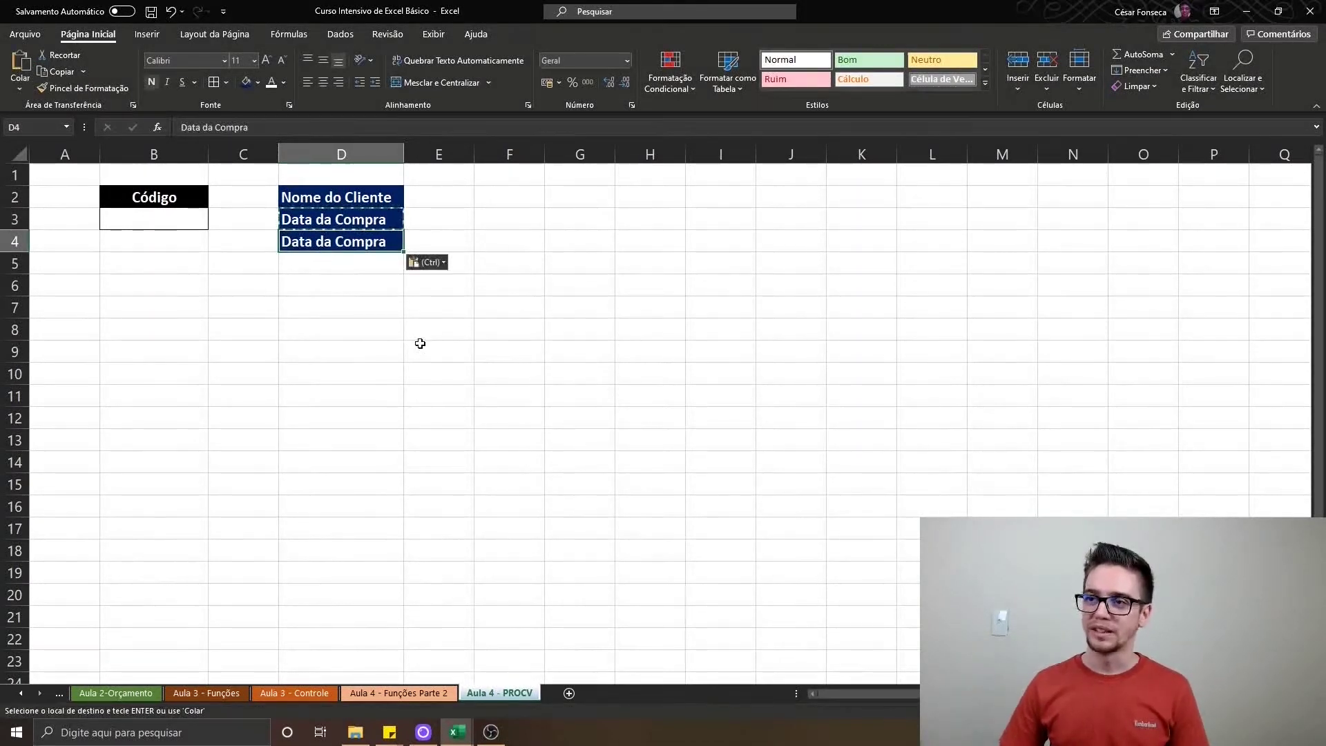
pyautogui.write('Valor da Compra')
pyautogui.press('Return')
pyautogui.press('Up')
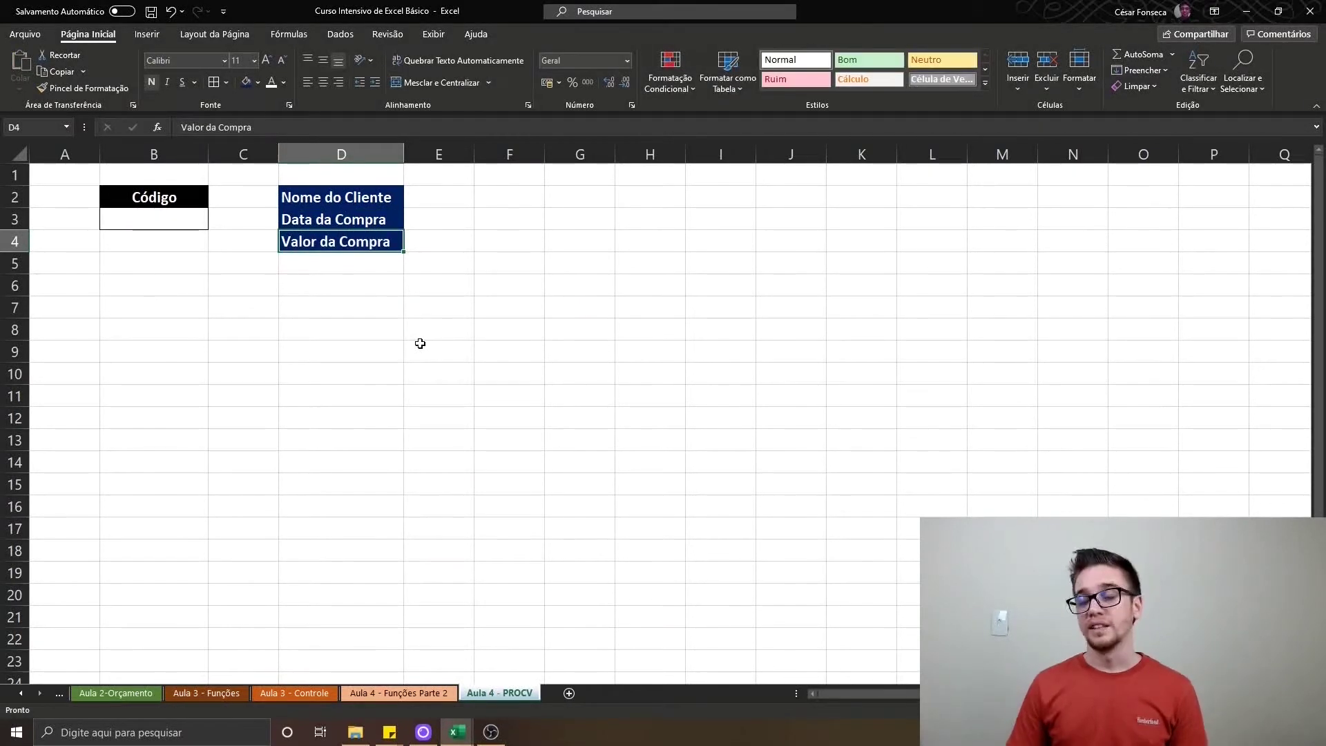
# Copy the Valor da Compra label into D5 and replace its text with Pago?
pyautogui.hotkey('ctrl', 'c')
pyautogui.press('Down')
pyautogui.hotkey('ctrl', 'v')
pyautogui.press('Escape')
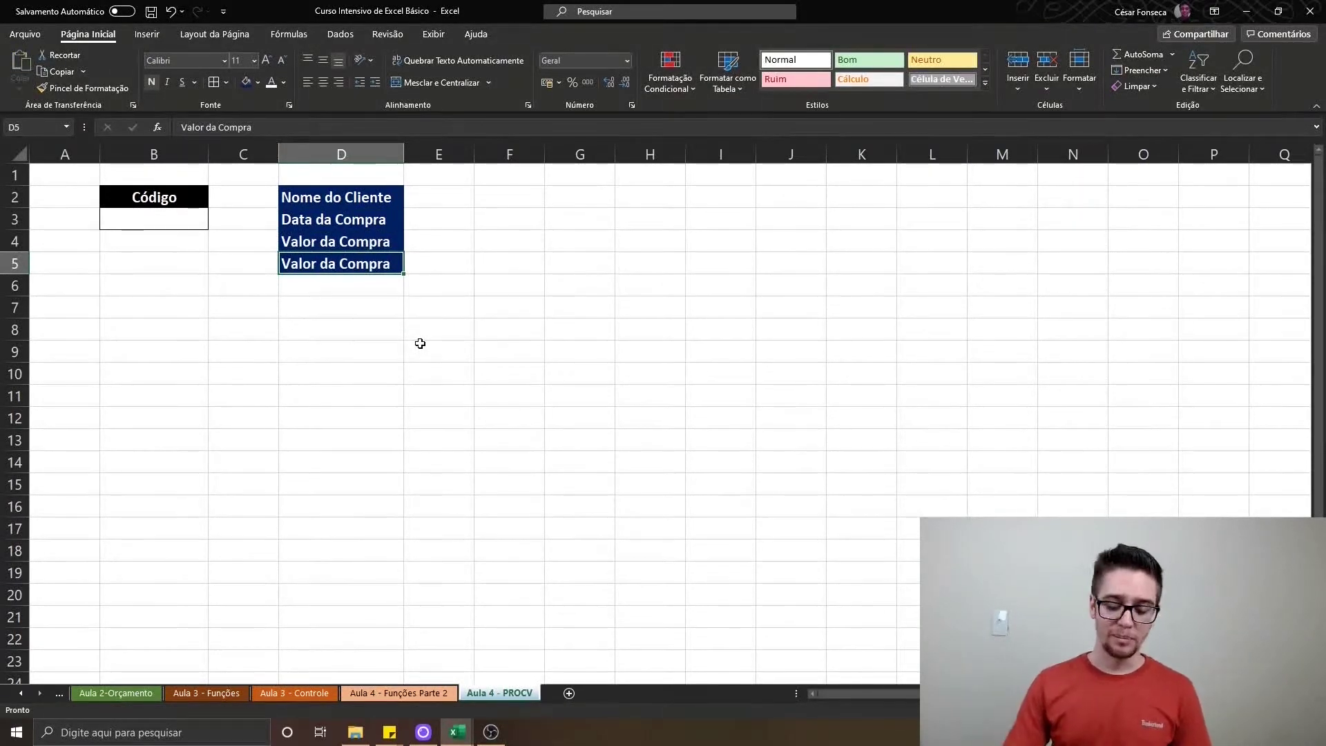
pyautogui.write('Pago?')
pyautogui.hotkey('ctrl', 'Return')
# Add white inside borders between the labels in D2:D5
pyautogui.hotkey('shift', 'Up')
pyautogui.hotkey('shift', 'Up')
pyautogui.hotkey('shift', 'Up')
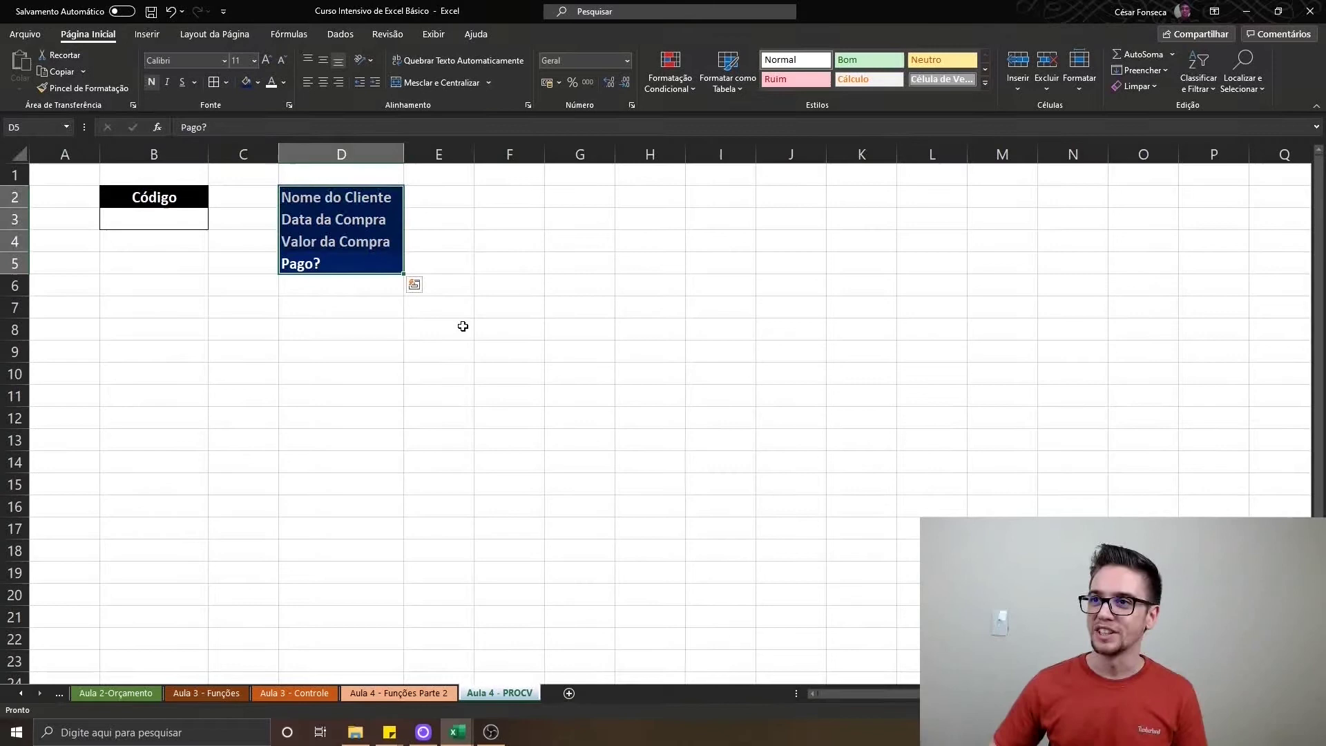
pyautogui.click(225, 82)
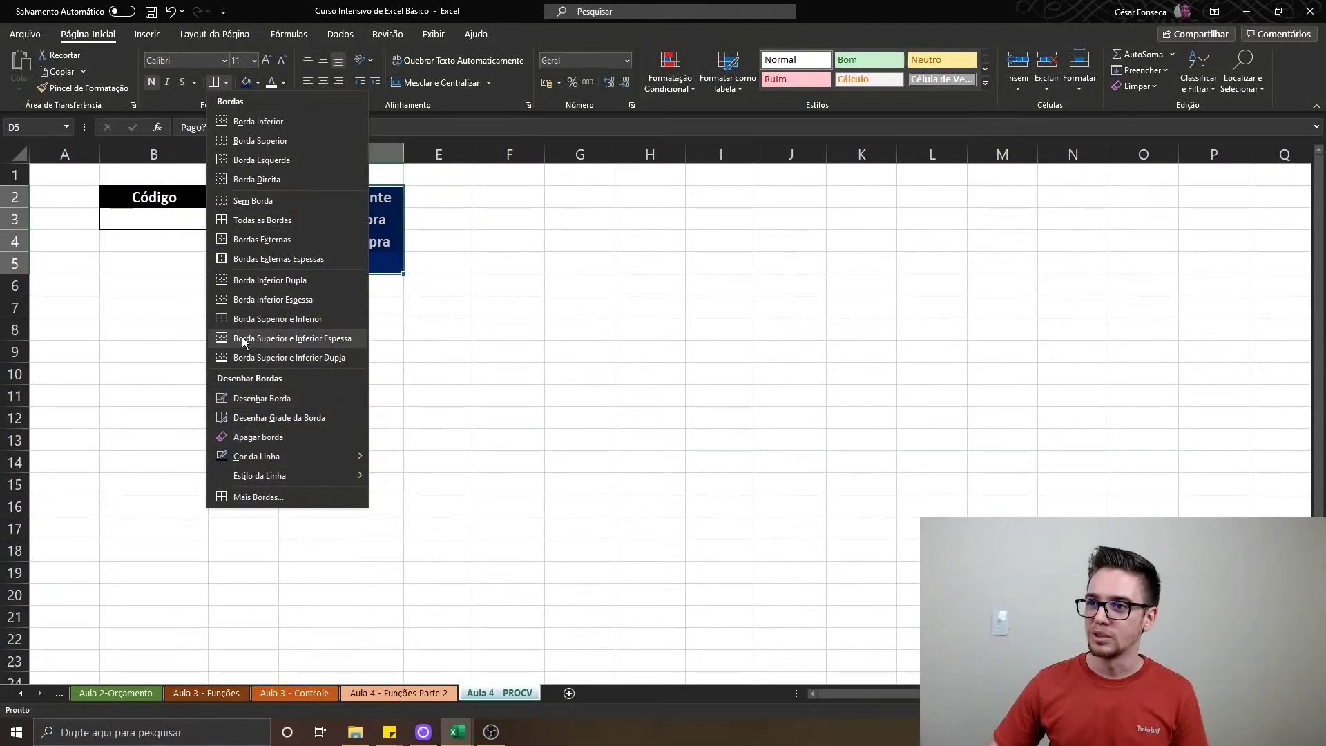
pyautogui.click(259, 496)
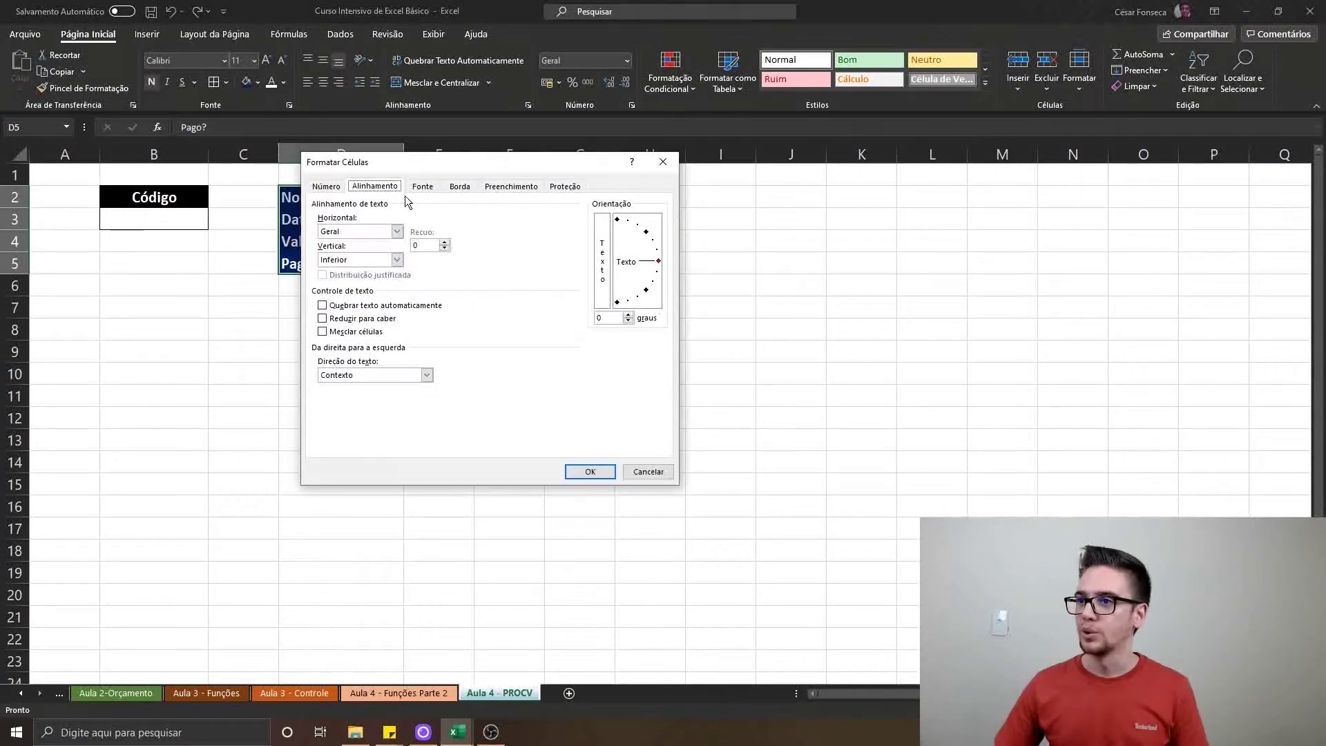
pyautogui.moveTo(480, 169); pyautogui.dragTo(736, 183)
pyautogui.click(658, 346)
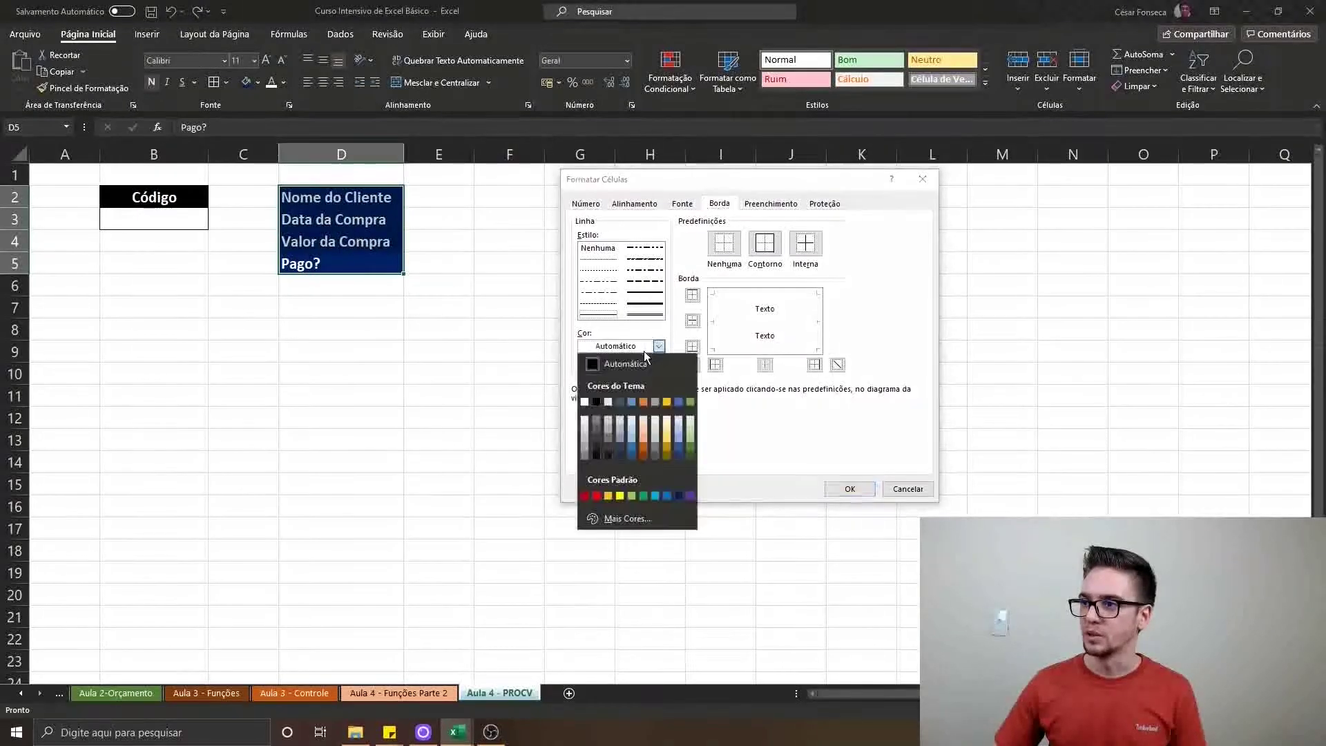
pyautogui.click(595, 401)
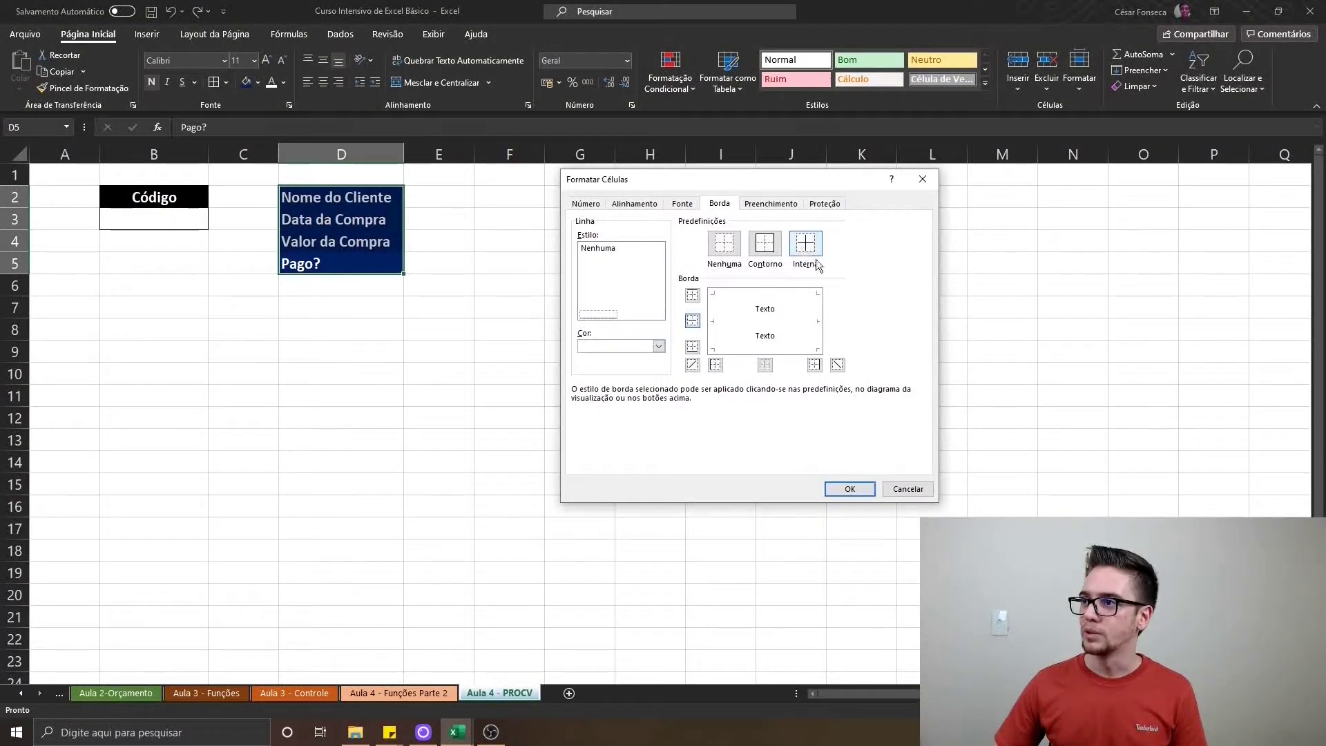
pyautogui.click(849, 489)
# Widen column E to about 17,71 and apply outline and inside borders in the automatic colour to E2:E5
pyautogui.click(442, 196)
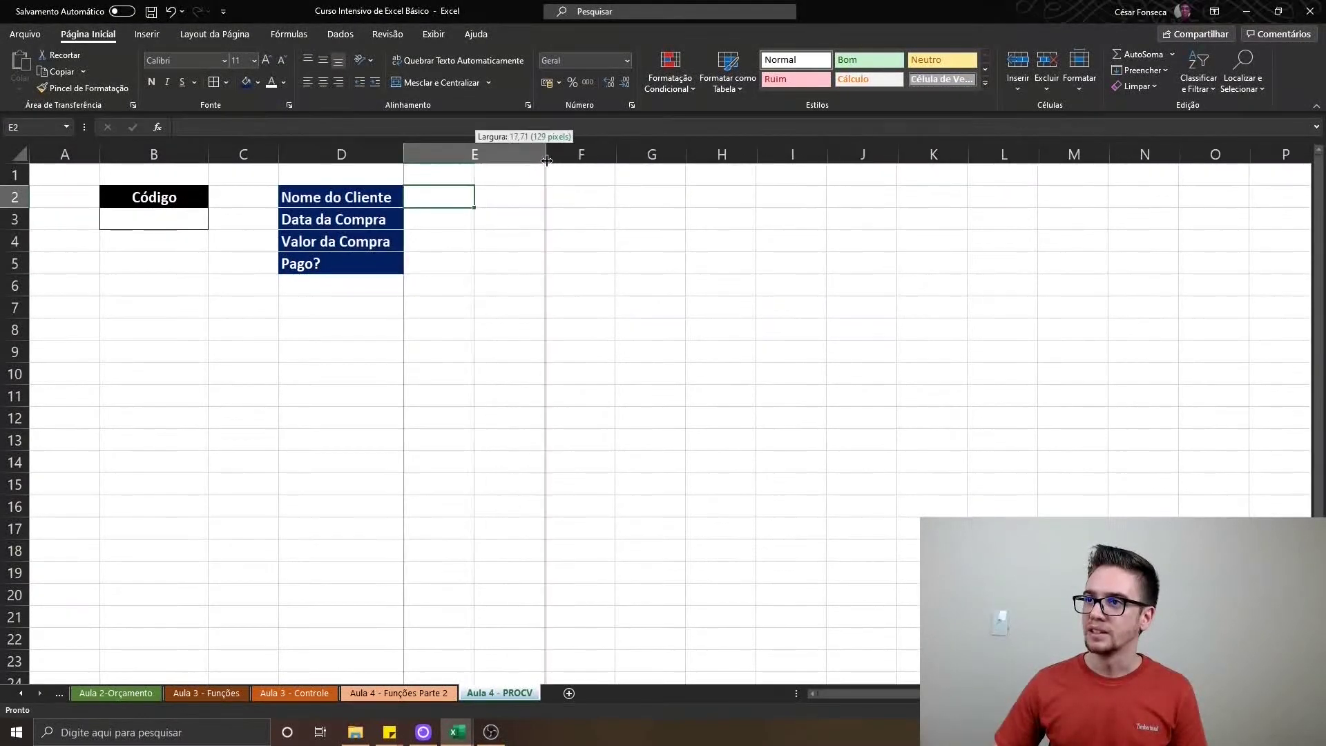
pyautogui.moveTo(474, 154); pyautogui.dragTo(548, 163)
pyautogui.hotkey('shift', 'Down')
pyautogui.hotkey('shift', 'Down')
pyautogui.hotkey('shift', 'Down')
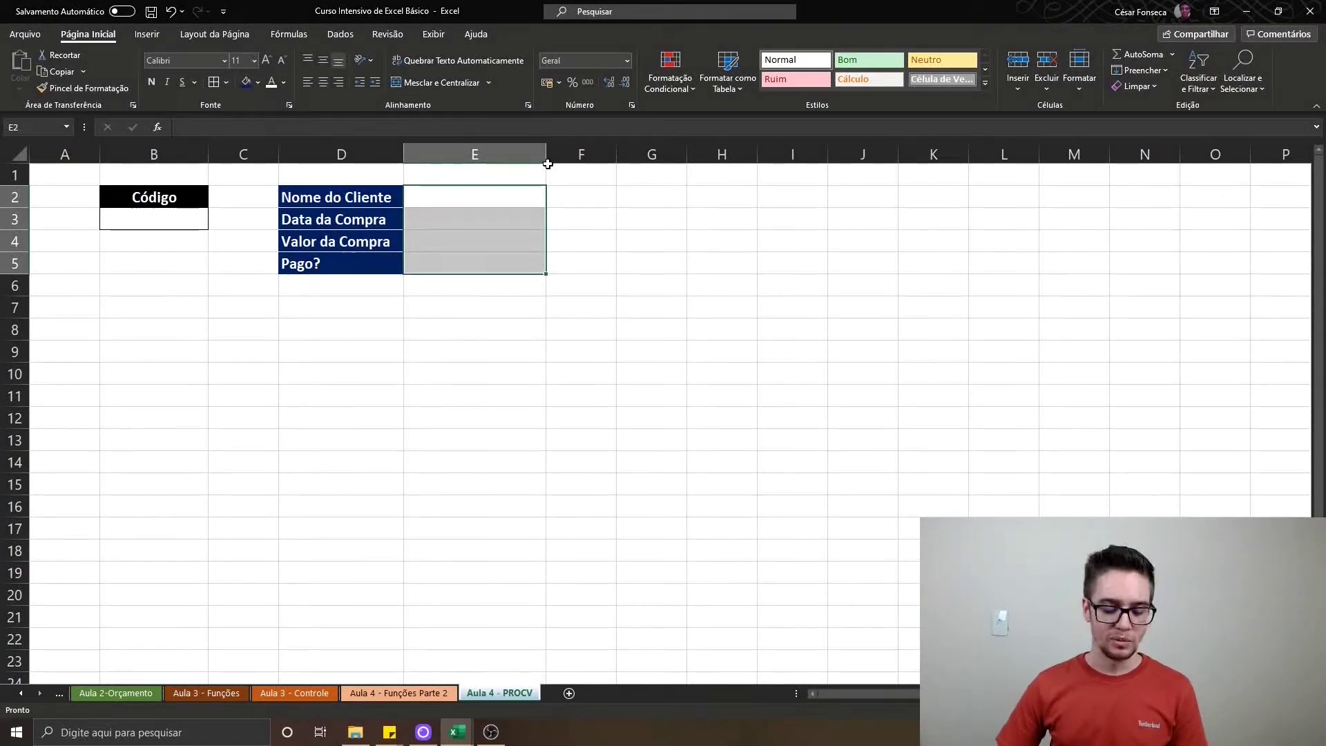
pyautogui.hotkey('ctrl', '1')
pyautogui.click(659, 346)
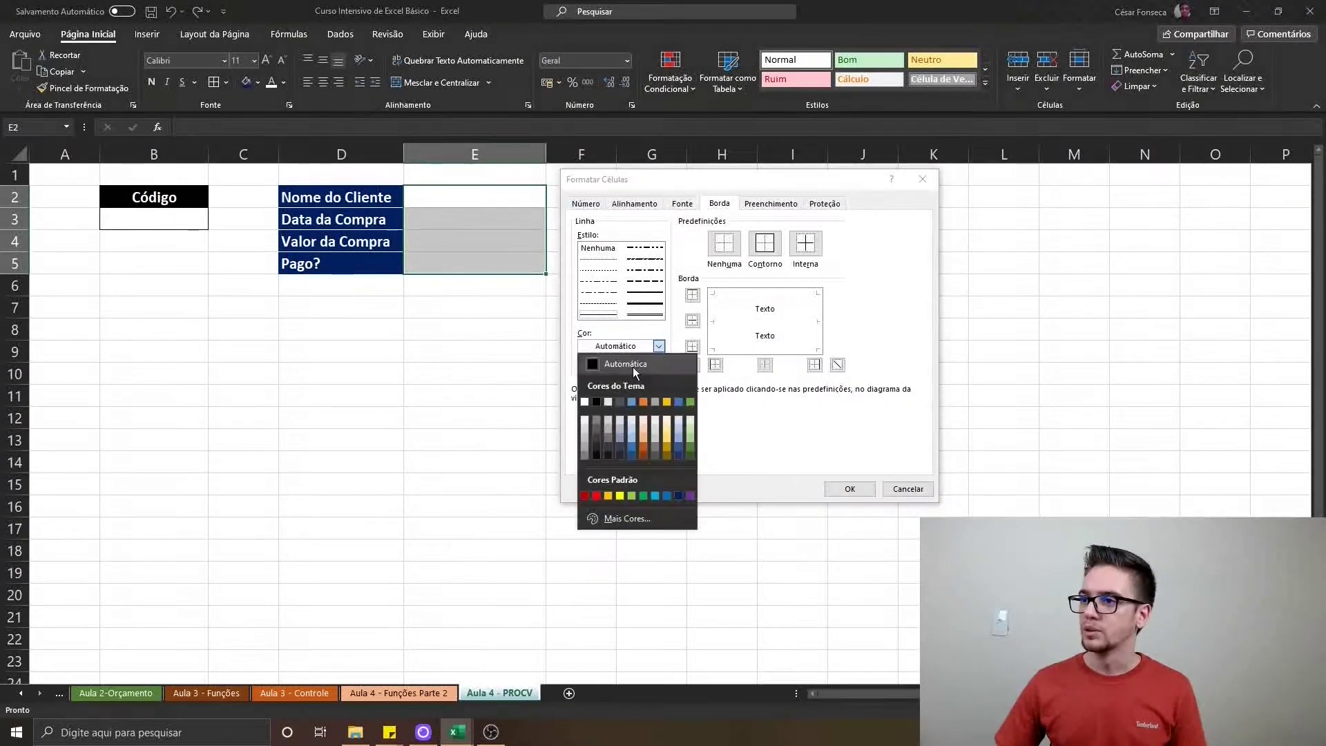
pyautogui.click(664, 358)
pyautogui.click(765, 243)
pyautogui.click(805, 243)
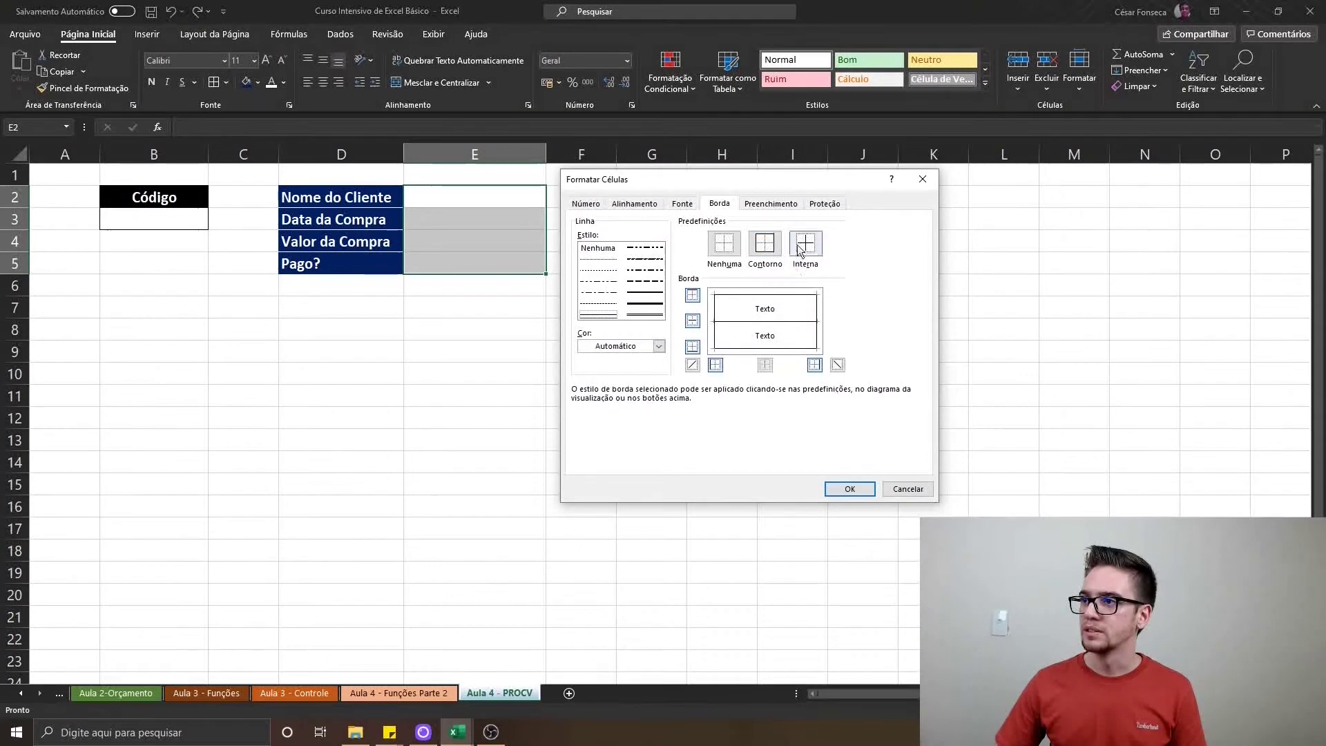
pyautogui.click(850, 488)
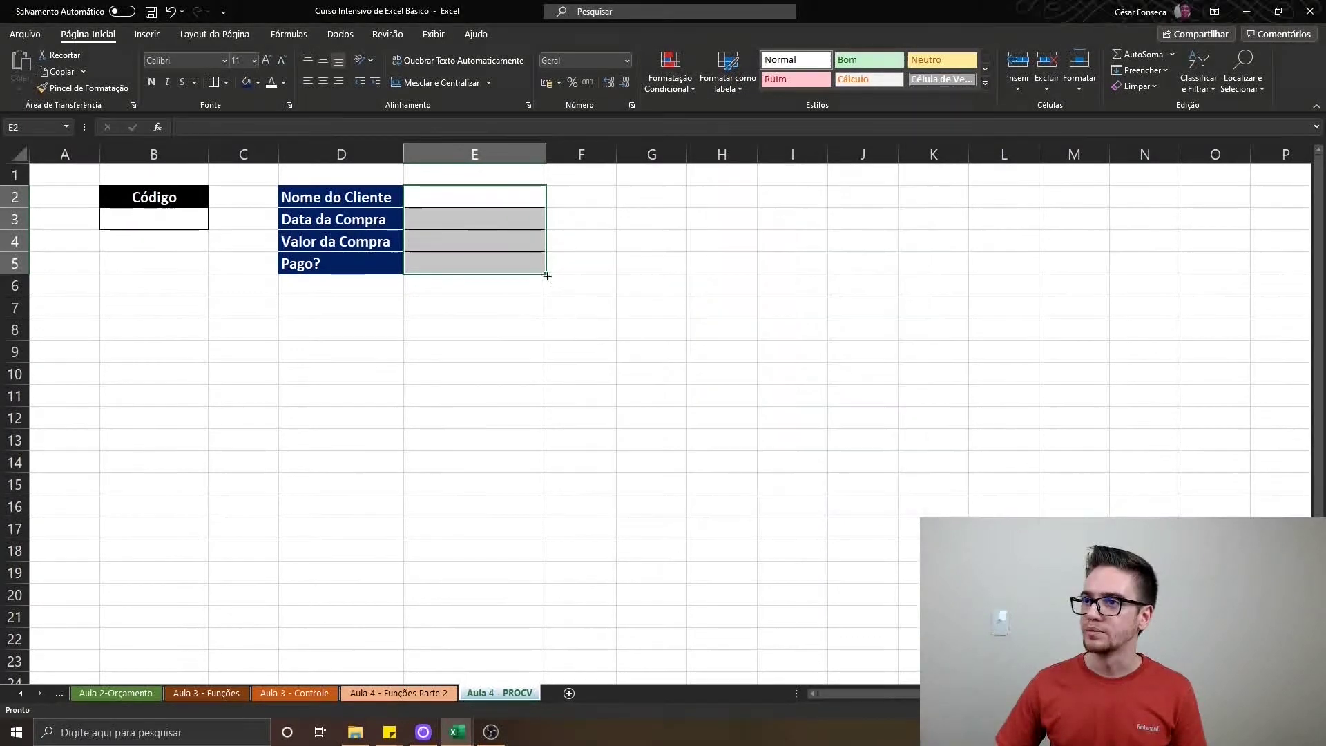
pyautogui.click(530, 304)
# Fill the result cells E2:E5 with a light gold colour
pyautogui.click(475, 196)
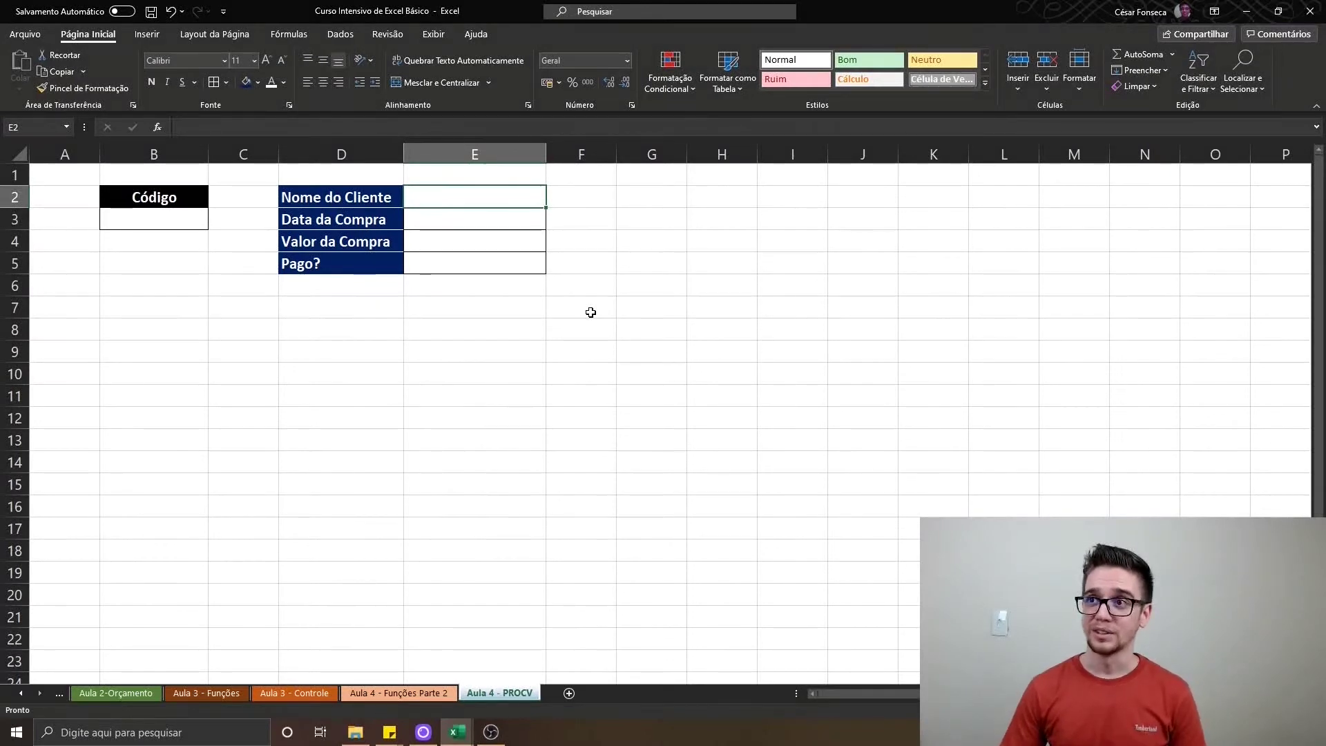
pyautogui.hotkey('shift', 'Down')
pyautogui.hotkey('shift', 'Down')
pyautogui.hotkey('shift', 'Down')
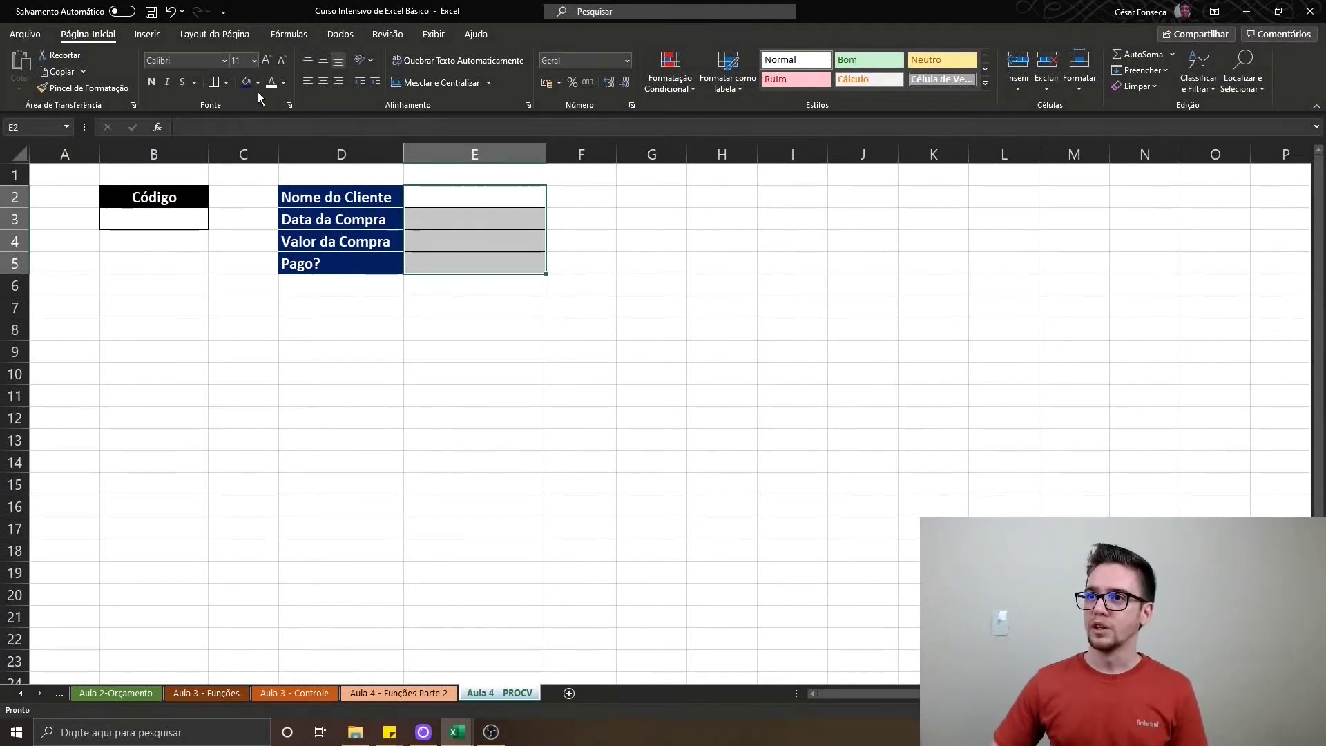
pyautogui.click(257, 82)
pyautogui.click(323, 134)
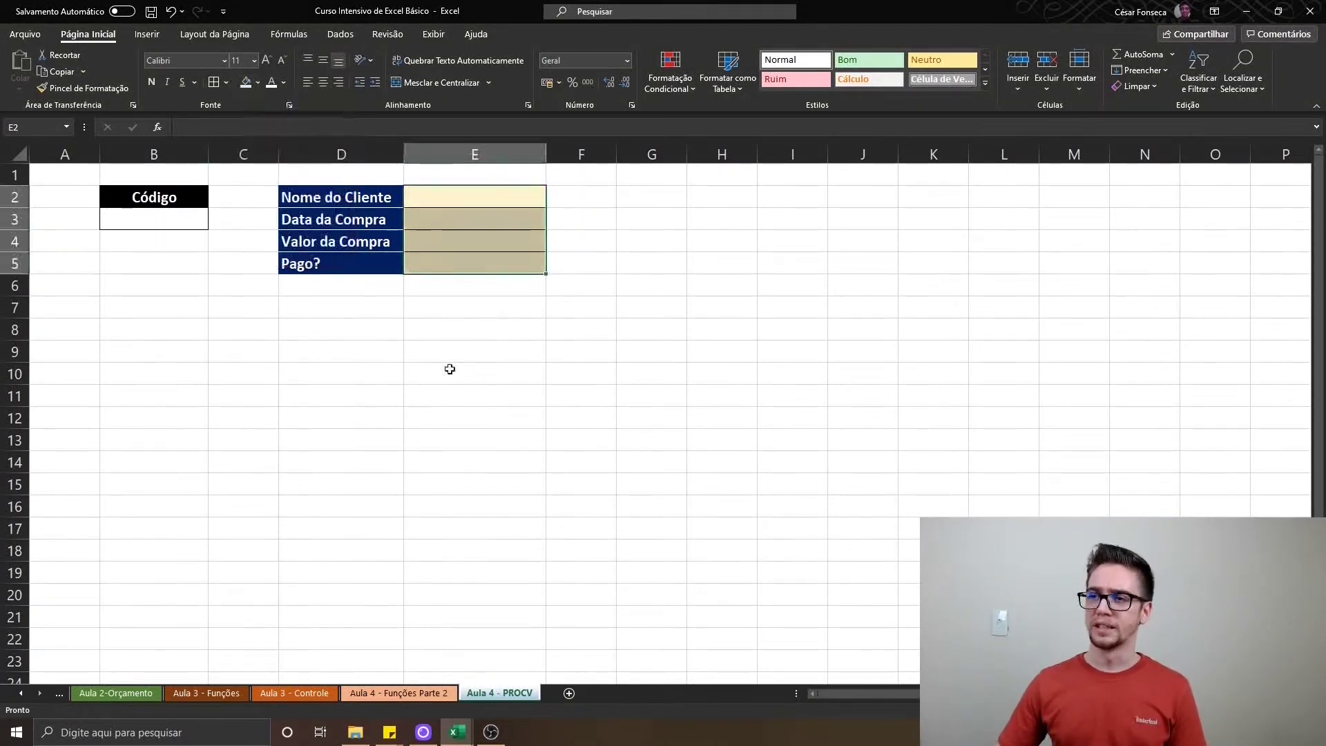
pyautogui.click(440, 199)
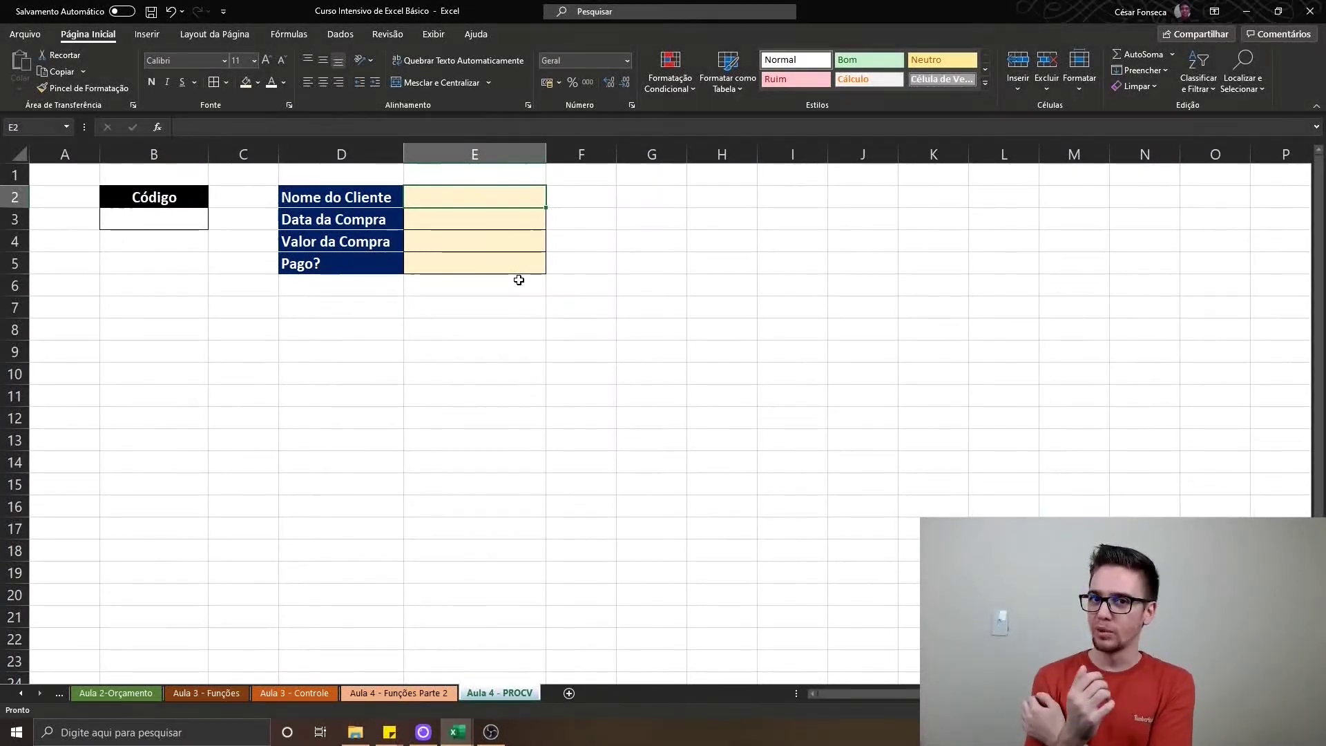
pyautogui.write('=procv')
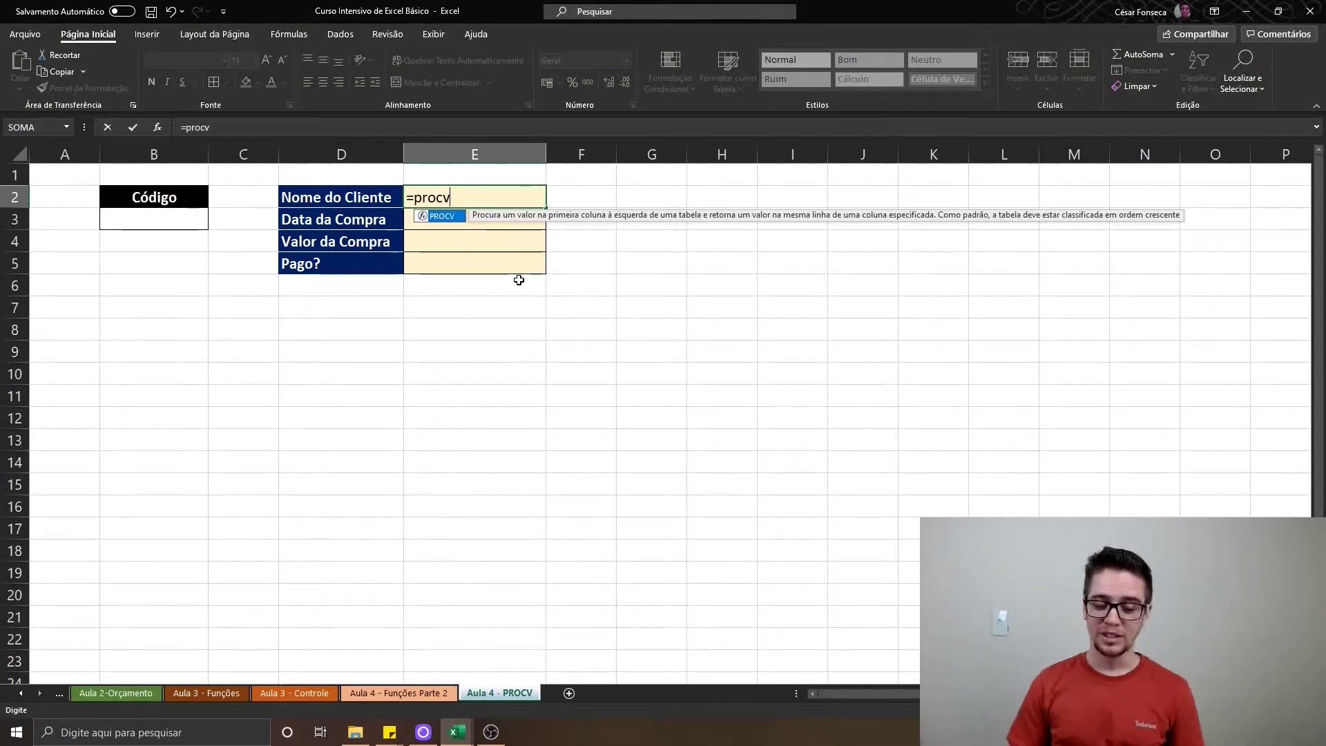
pyautogui.press('Tab')
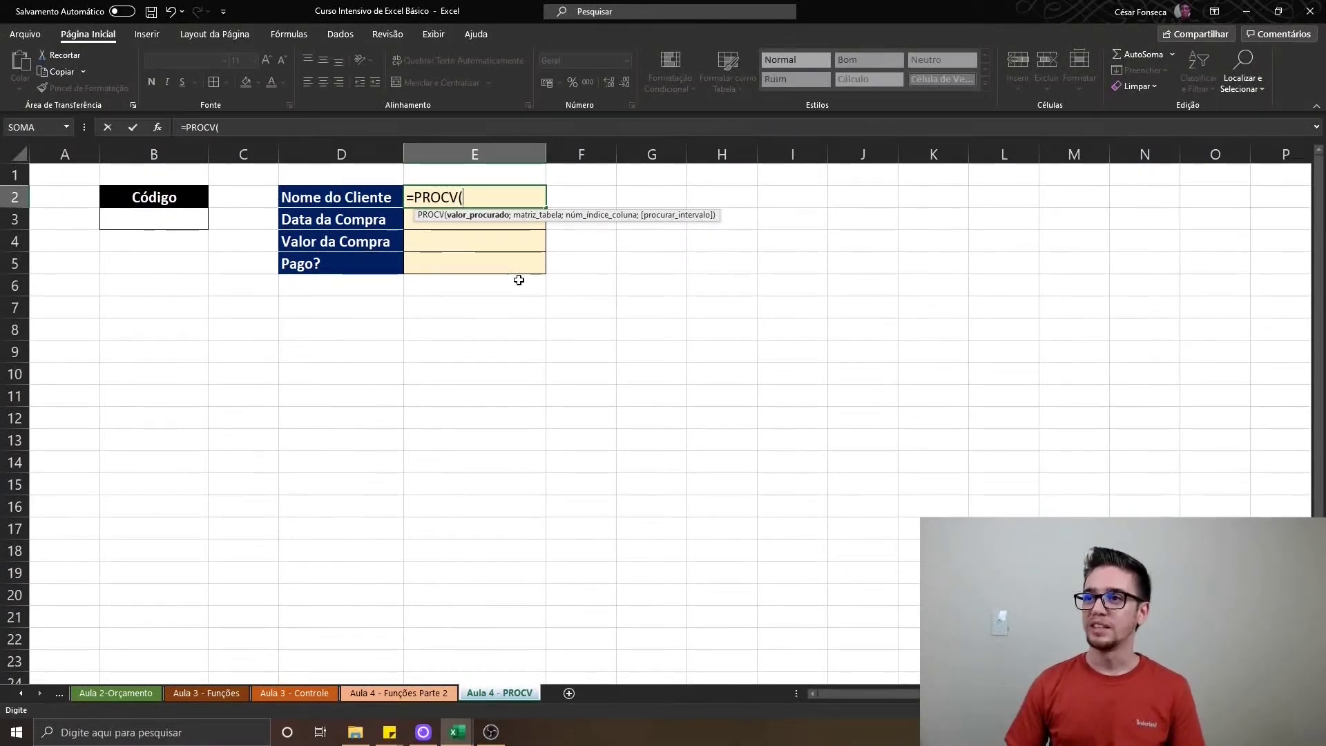
pyautogui.click(188, 224)
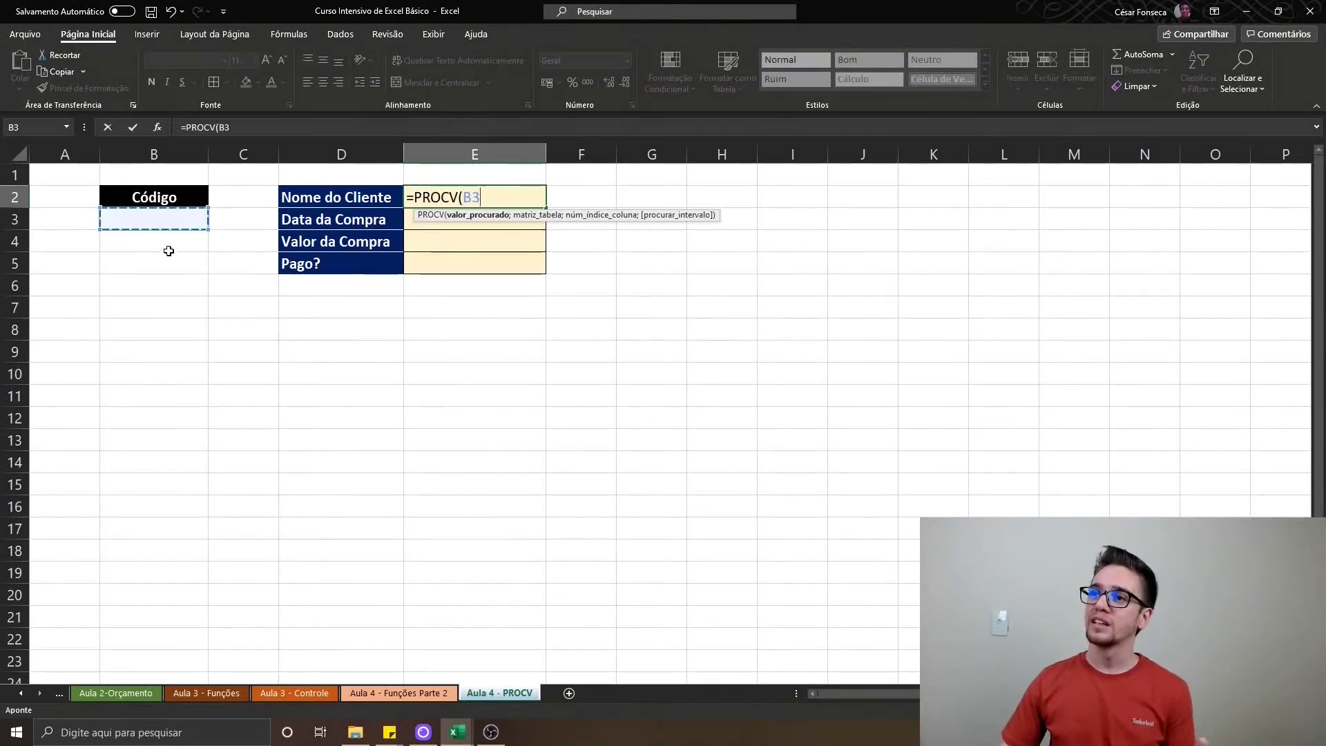
pyautogui.write(';')
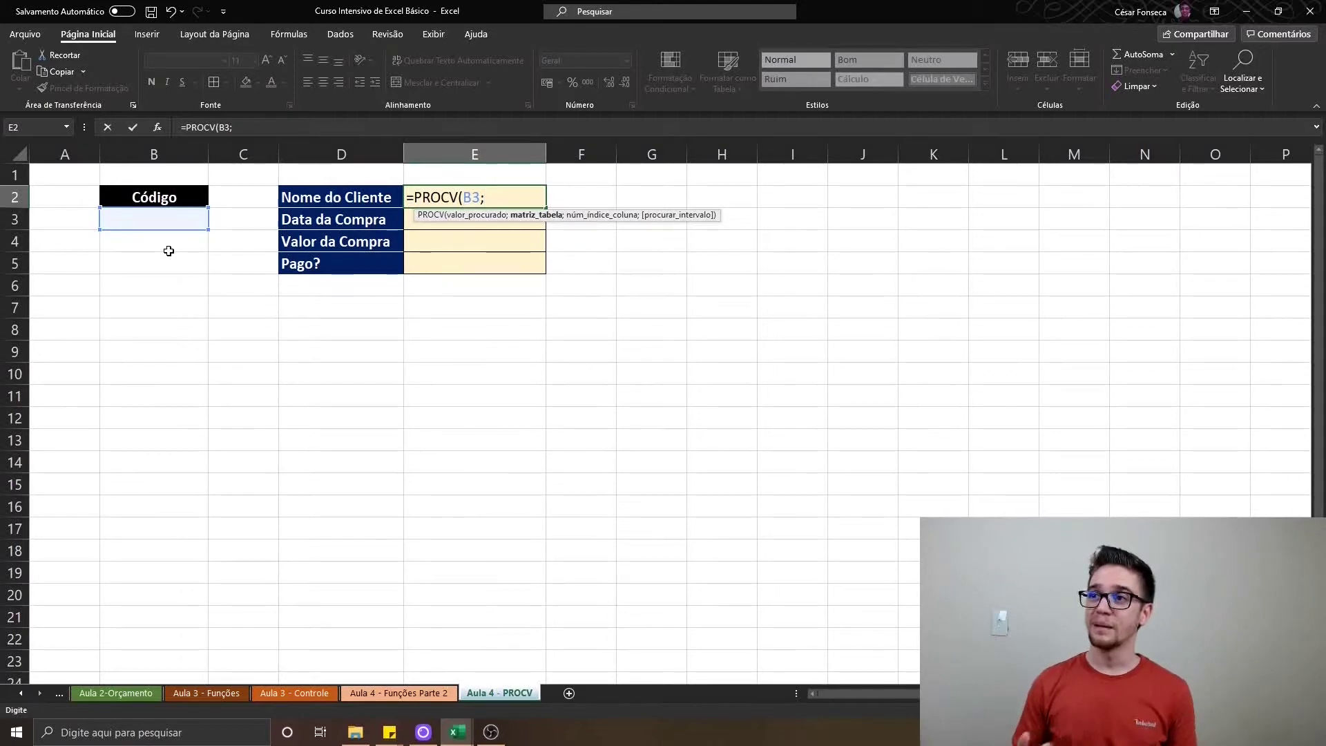
pyautogui.click(294, 692)
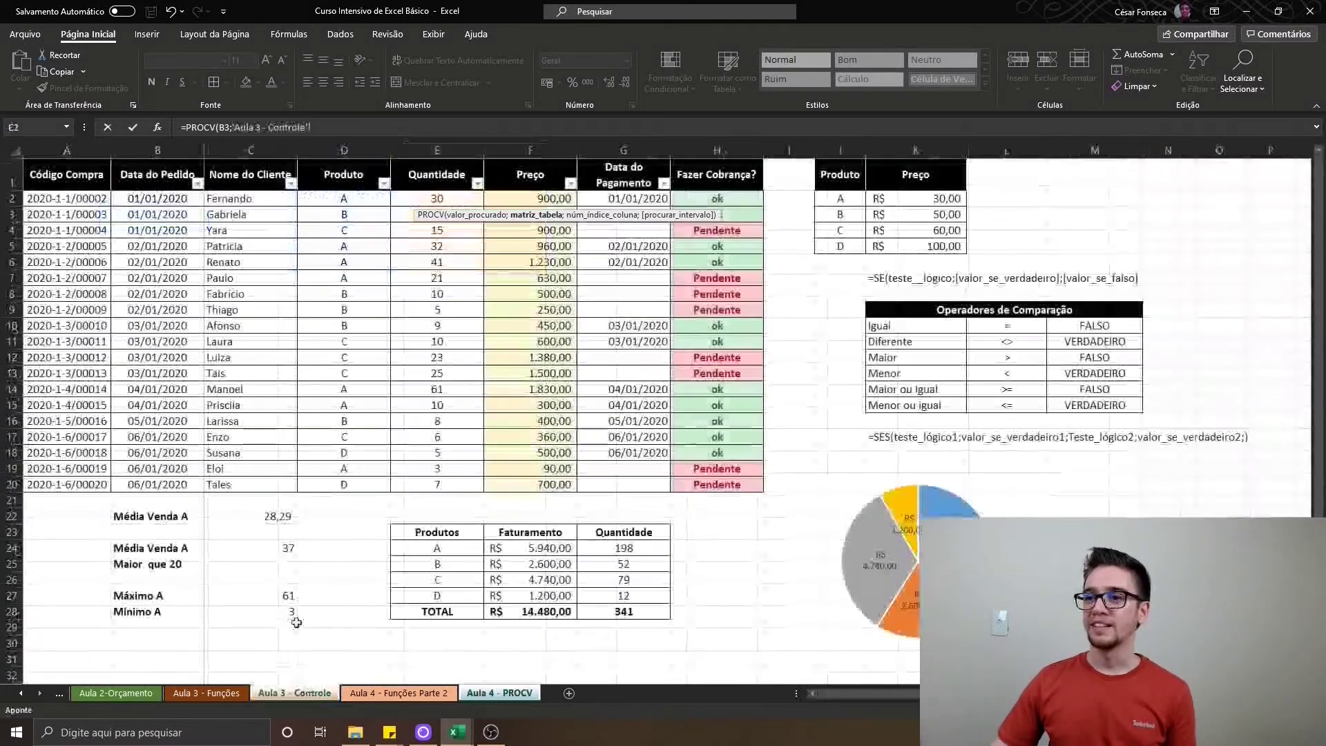
pyautogui.click(86, 174)
pyautogui.hotkey('ctrl', 'shift', 'Right')
pyautogui.hotkey('ctrl', 'shift', 'Down')
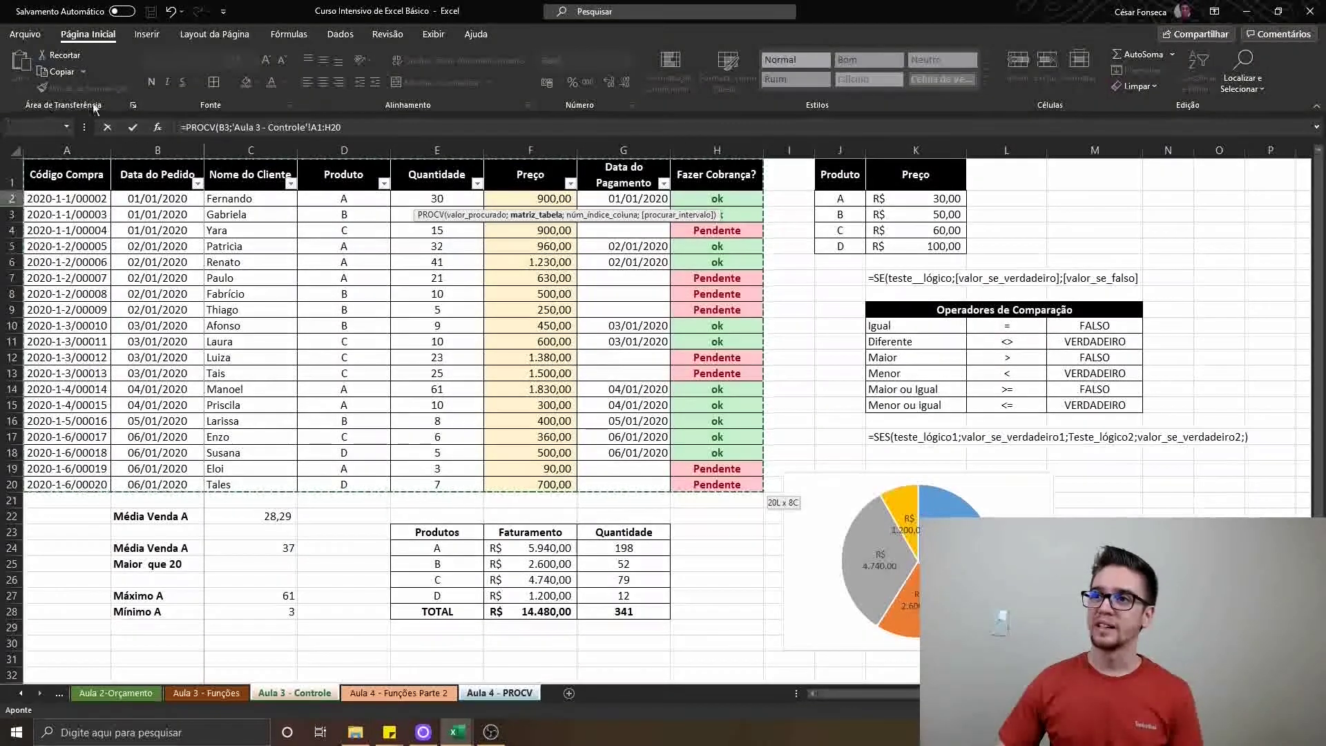
pyautogui.click(50, 126)
pyautogui.press('Escape')
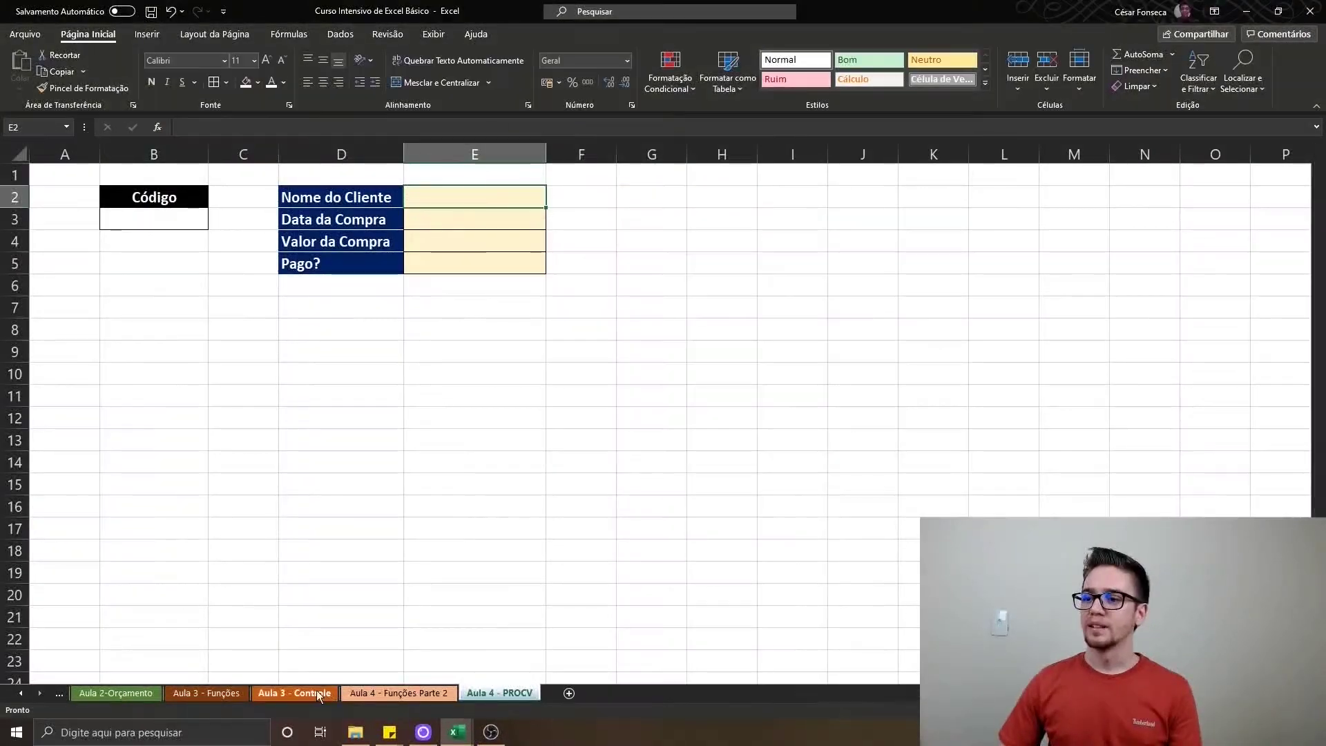
# Name the sales table range A1:H20 on the Aula 3 - Controle sheet as controle
pyautogui.hotkey('ctrl', 'pageup')
pyautogui.hotkey('ctrl', 'pageup')
pyautogui.click(77, 177)
pyautogui.hotkey('ctrl', 'a')
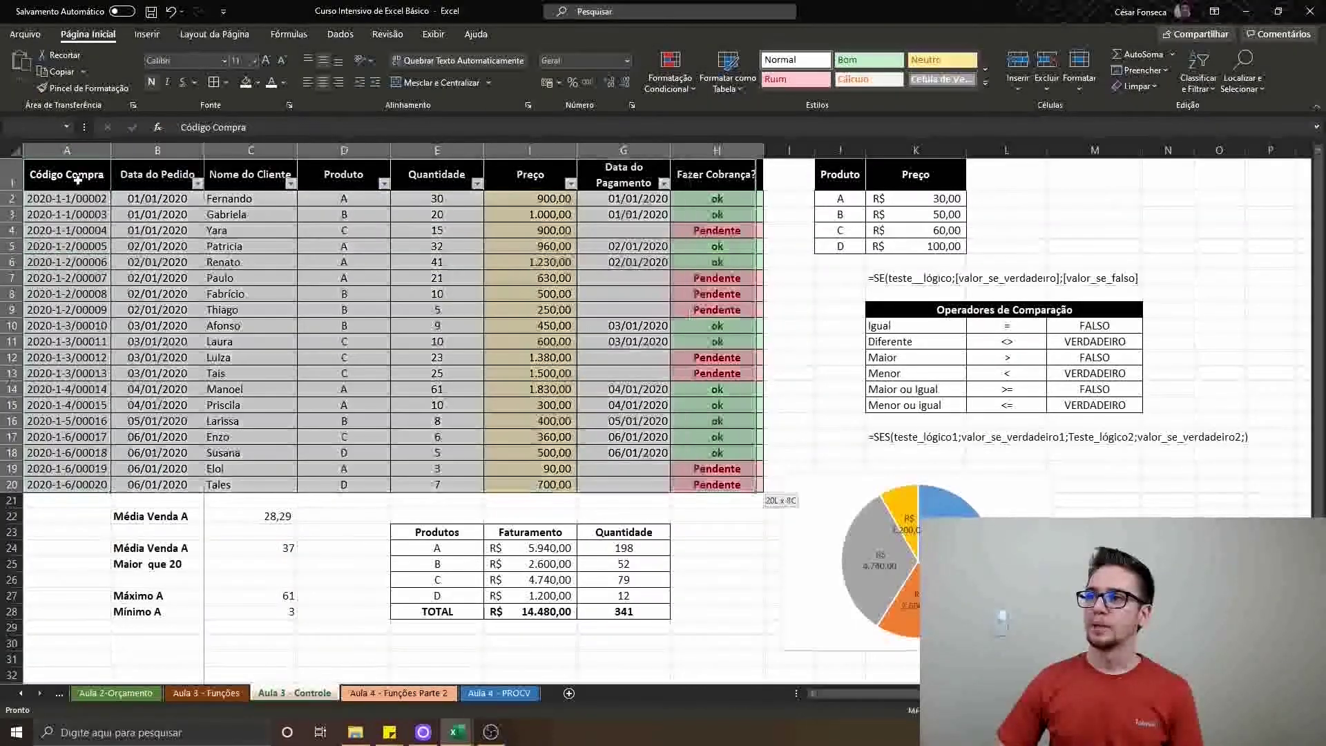
pyautogui.click(50, 128)
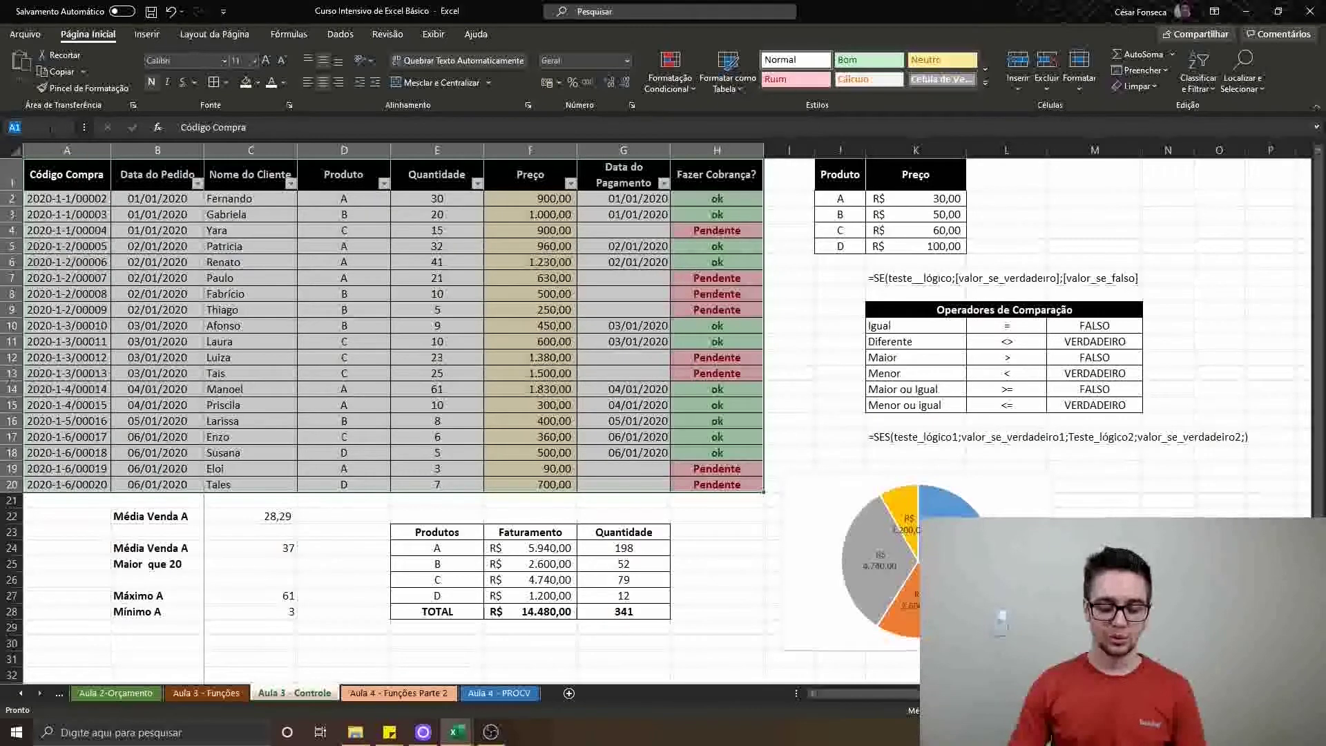
pyautogui.write('controle')
pyautogui.press('Return')
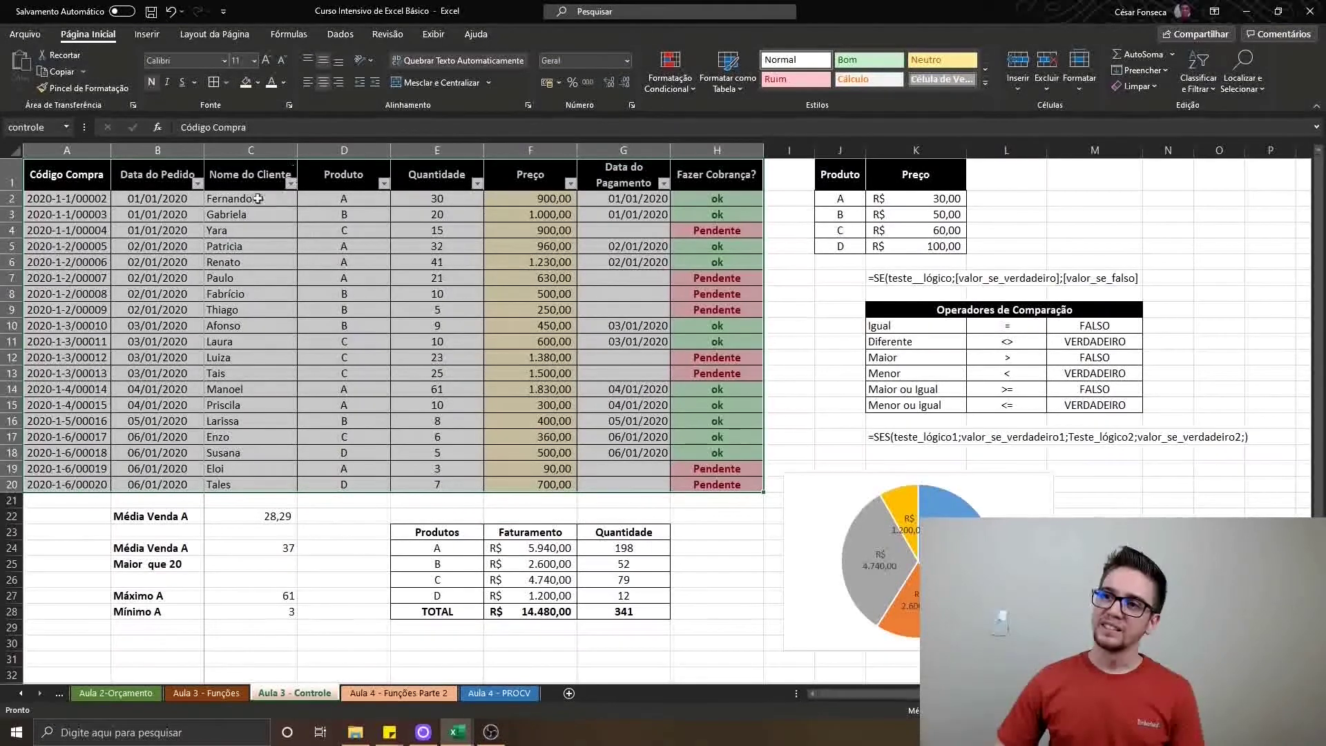
# Check the Data do Pedido, Nome do Cliente, Preço and Fazer Cobrança? columns of the sales table and return to the Aula 4 - PROCV sheet
pyautogui.click(246, 176)
pyautogui.click(181, 182)
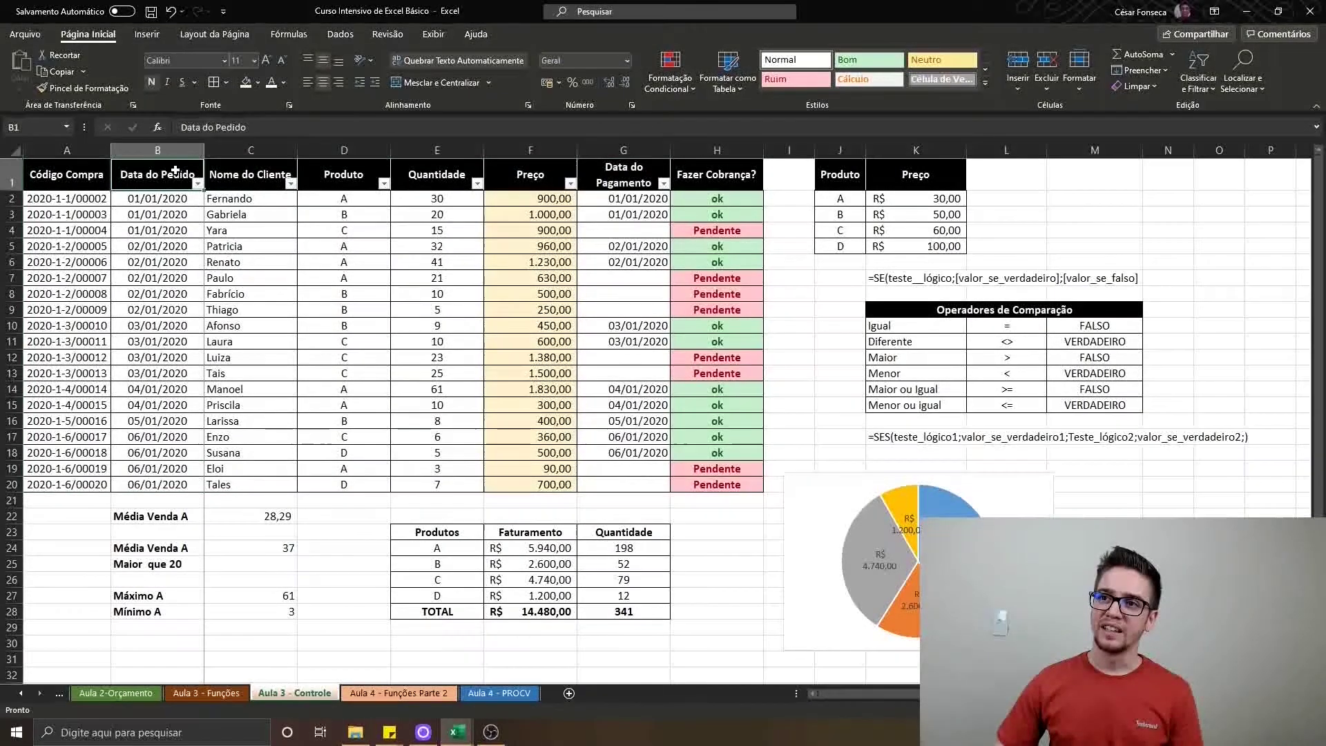
pyautogui.click(251, 177)
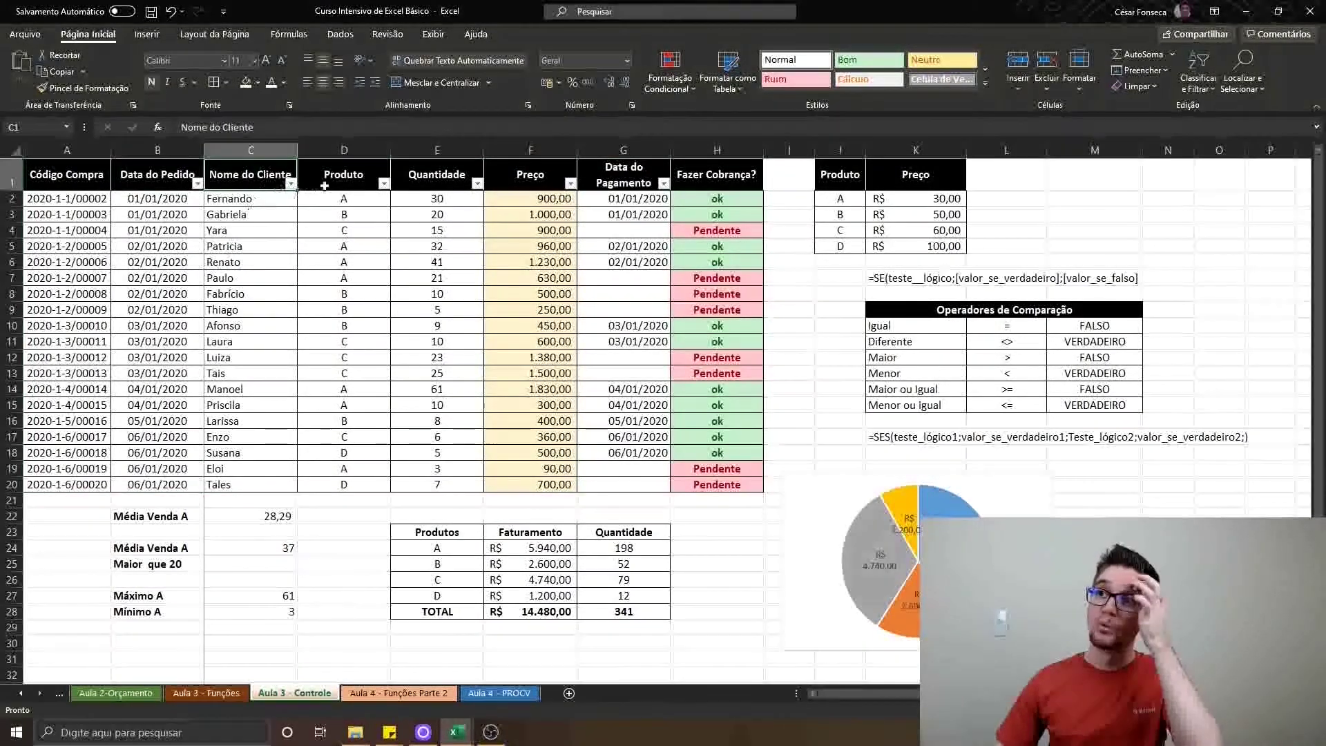
pyautogui.click(530, 176)
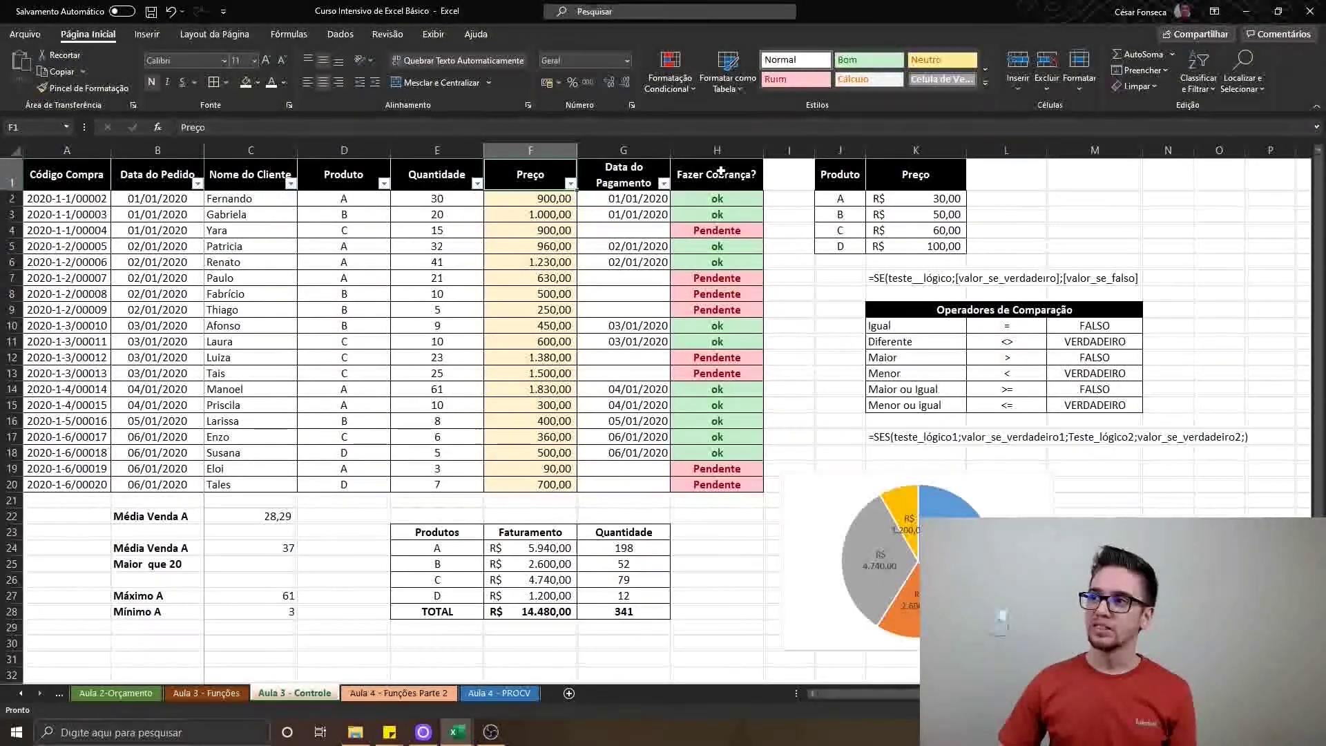
pyautogui.click(680, 174)
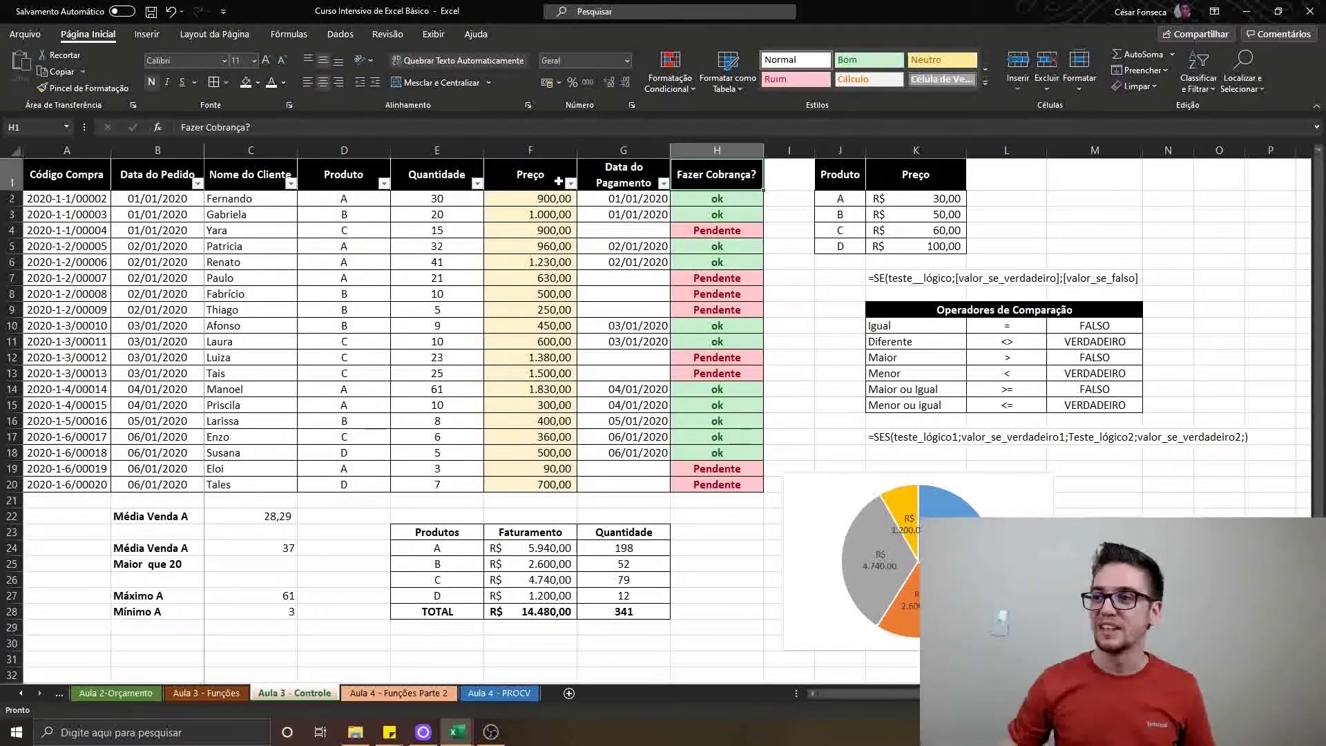
pyautogui.click(493, 693)
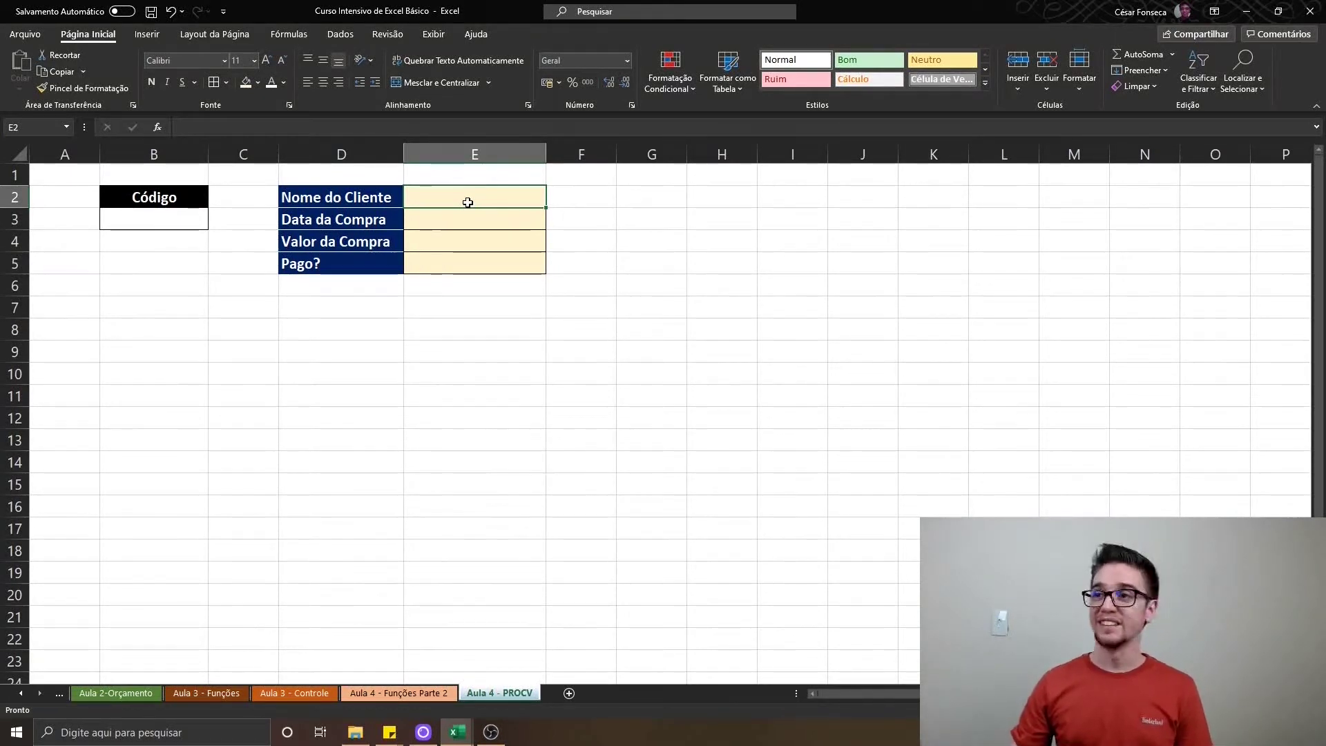
# Enter =PROCV(B3;controle;3;FALSO) in E2 to look up the Nome do Cliente with an exact match
pyautogui.write('=procv')
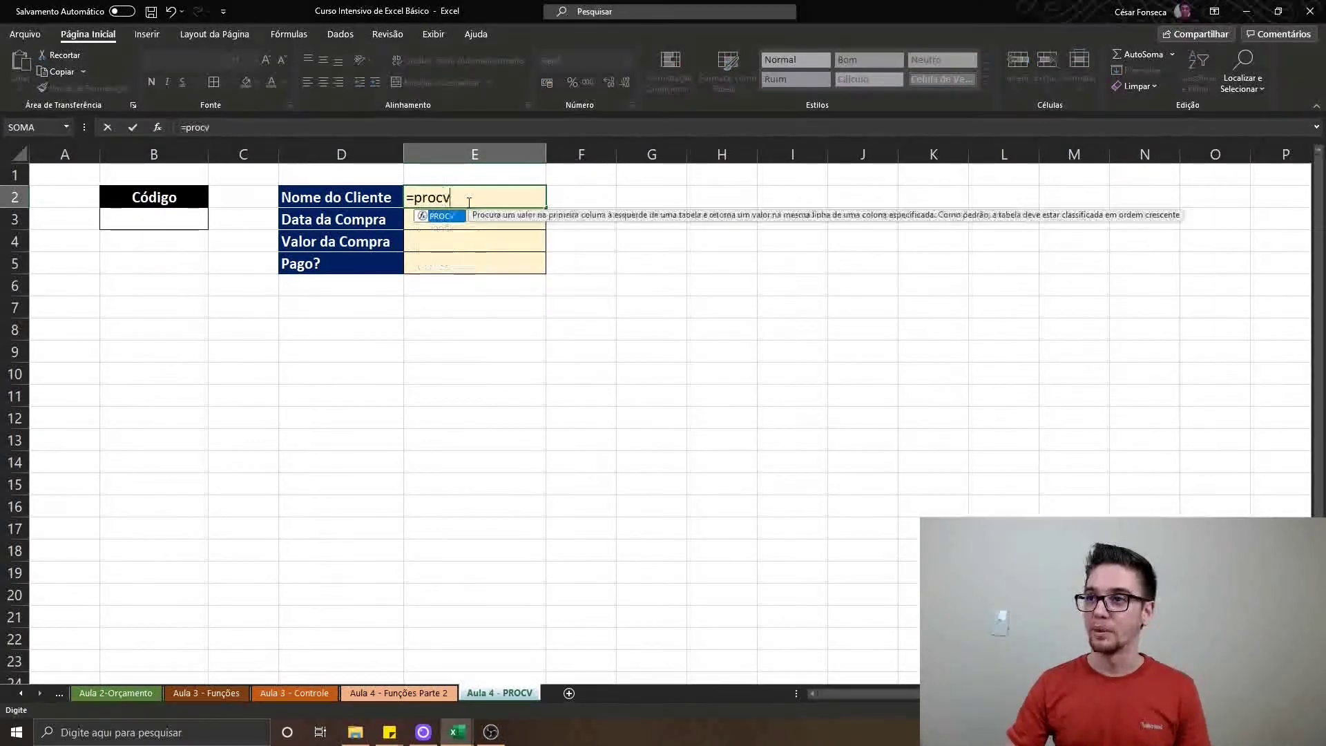
pyautogui.press('Tab')
pyautogui.click(159, 215)
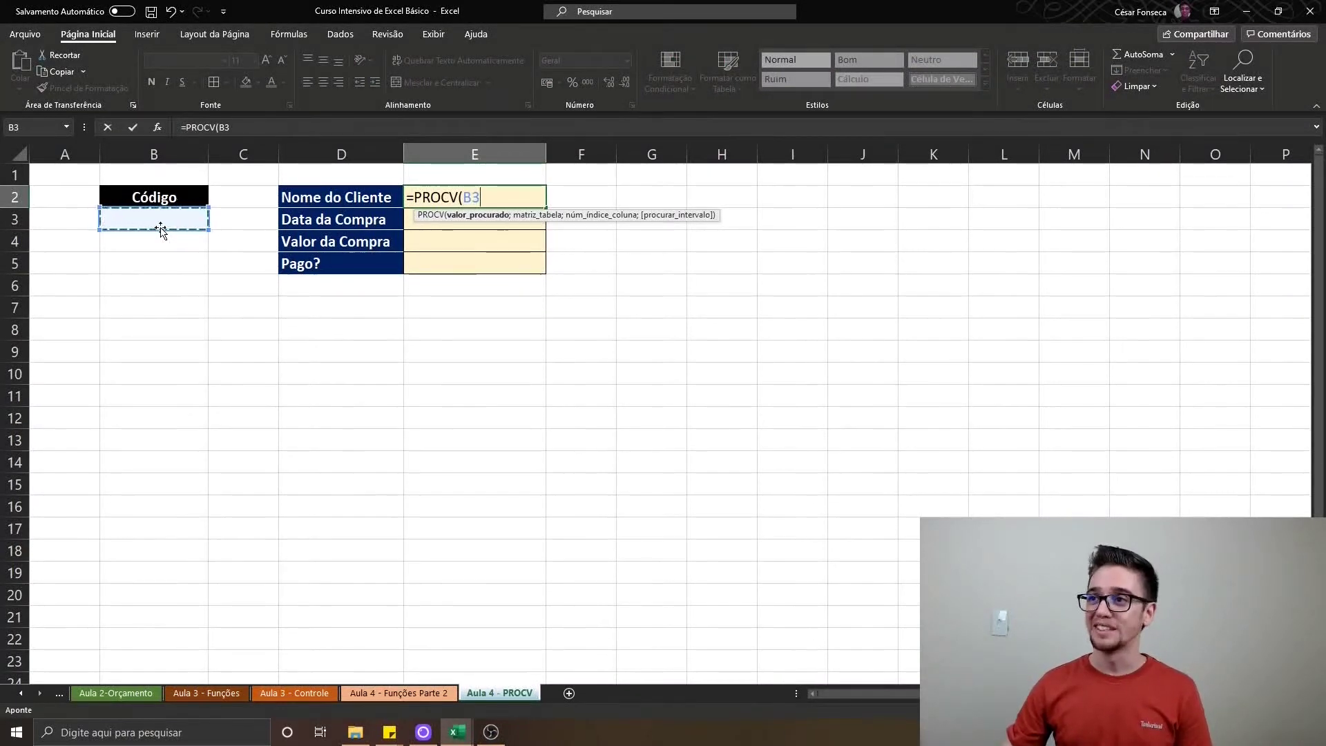
pyautogui.write(';contro')
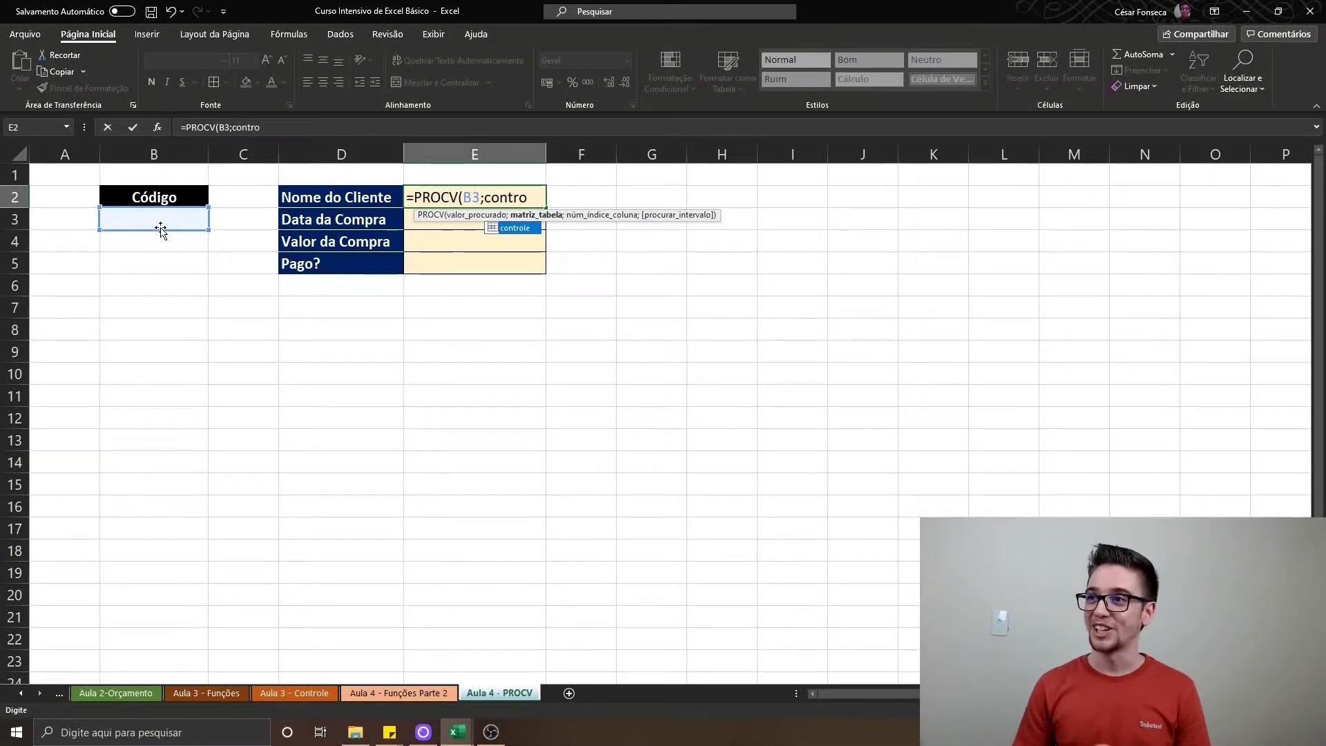
pyautogui.press('Tab')
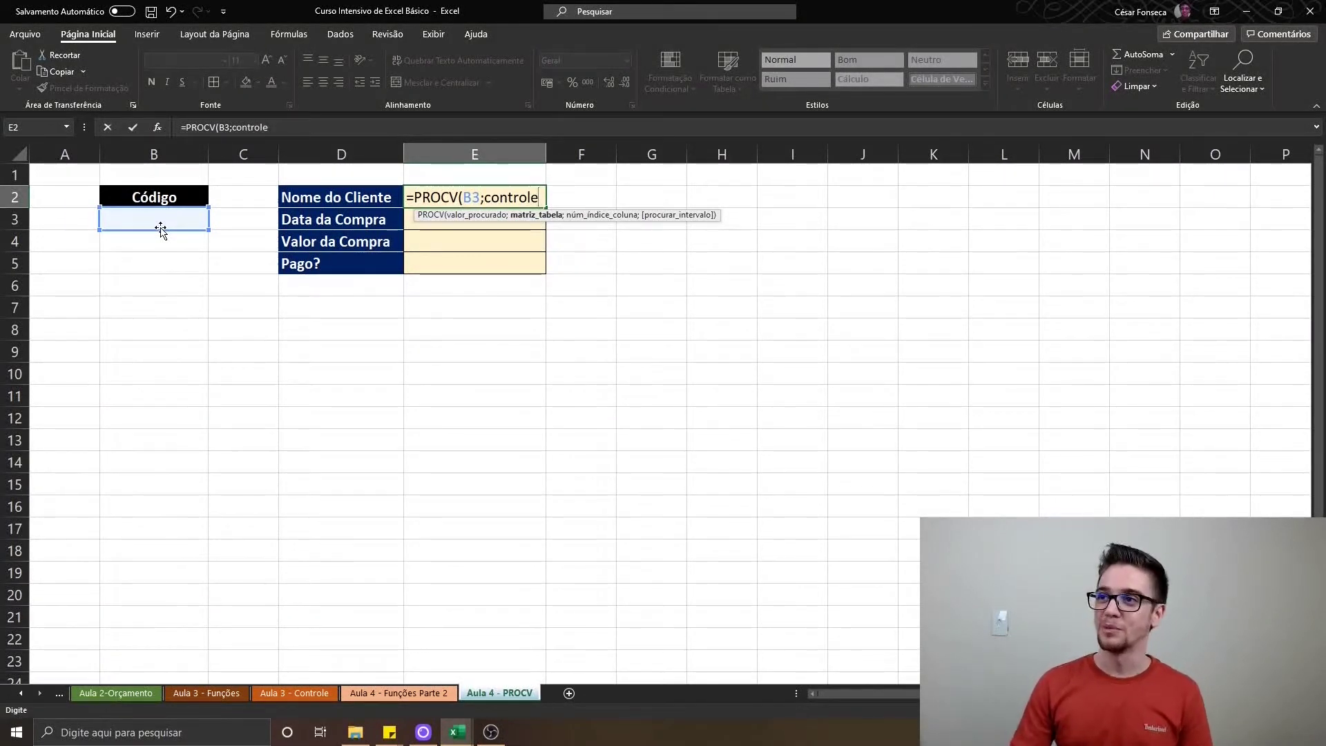
pyautogui.write(';')
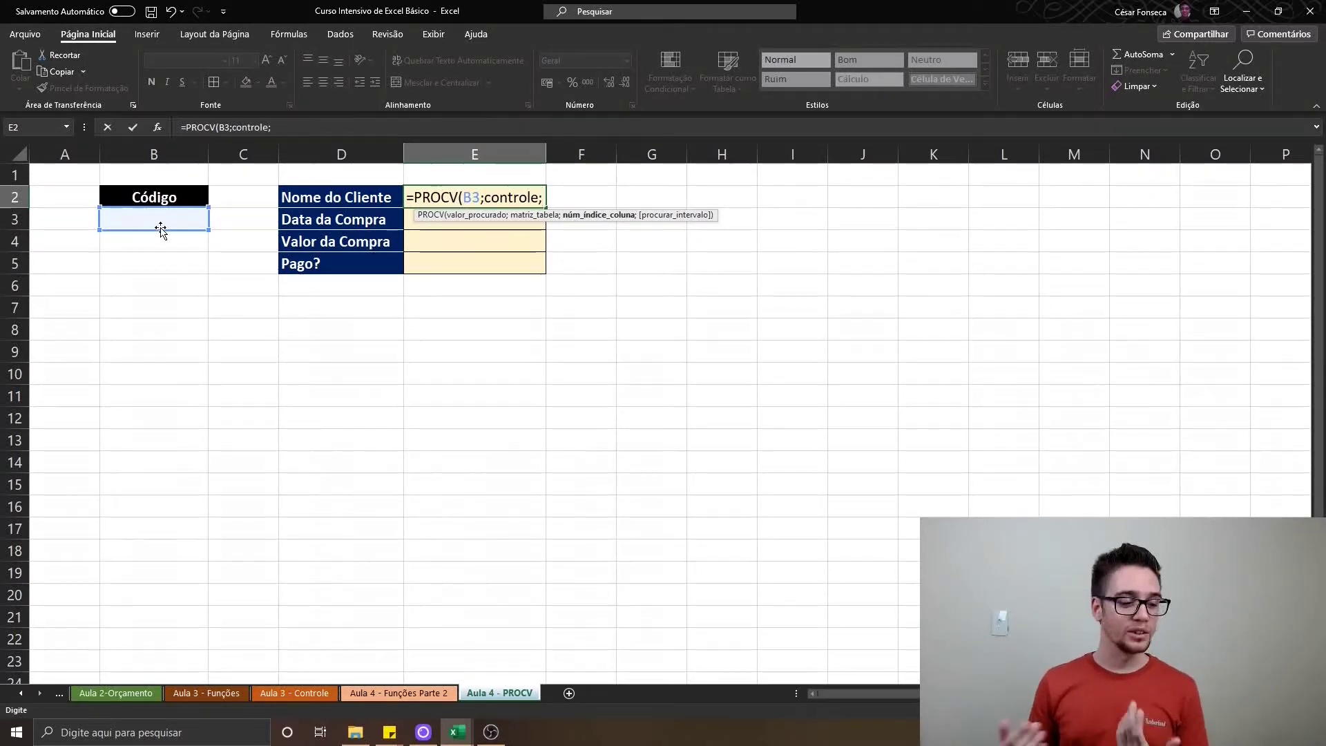
pyautogui.write('3')
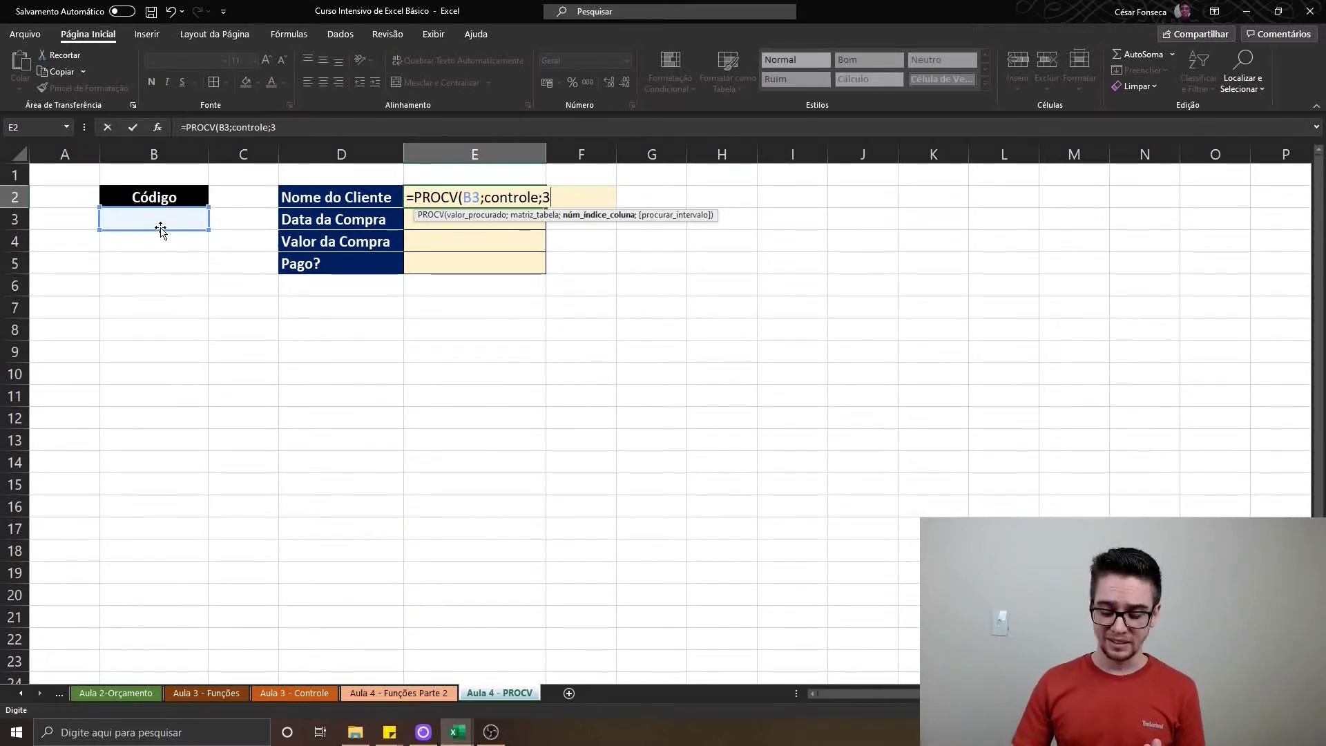
pyautogui.write(';')
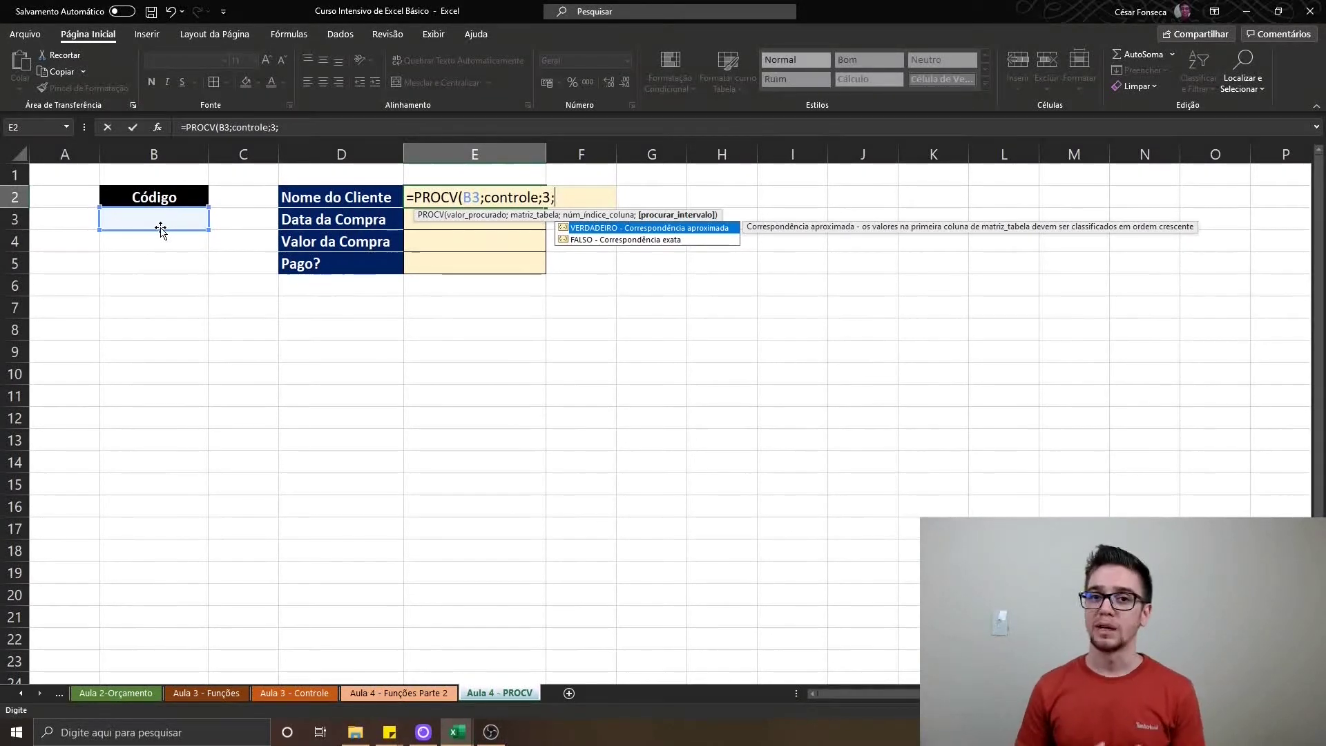
pyautogui.press('Down')
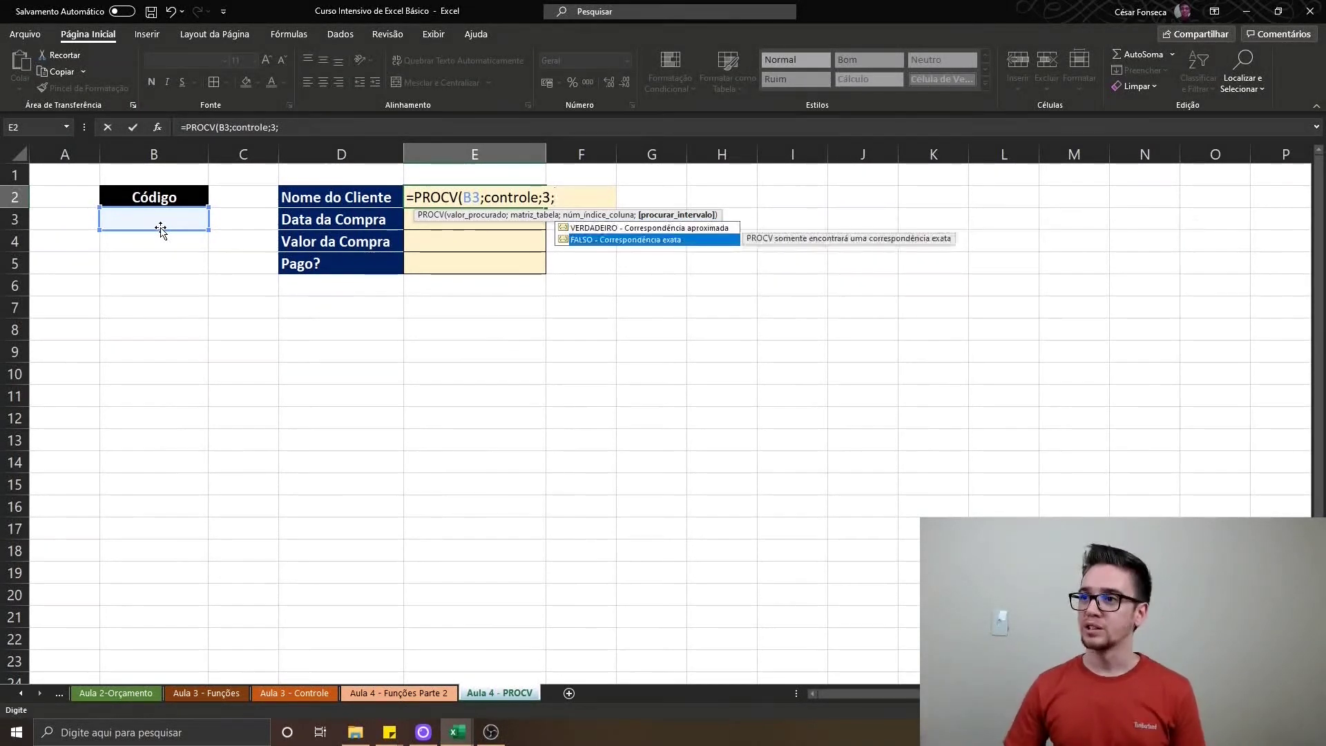
pyautogui.press('Tab')
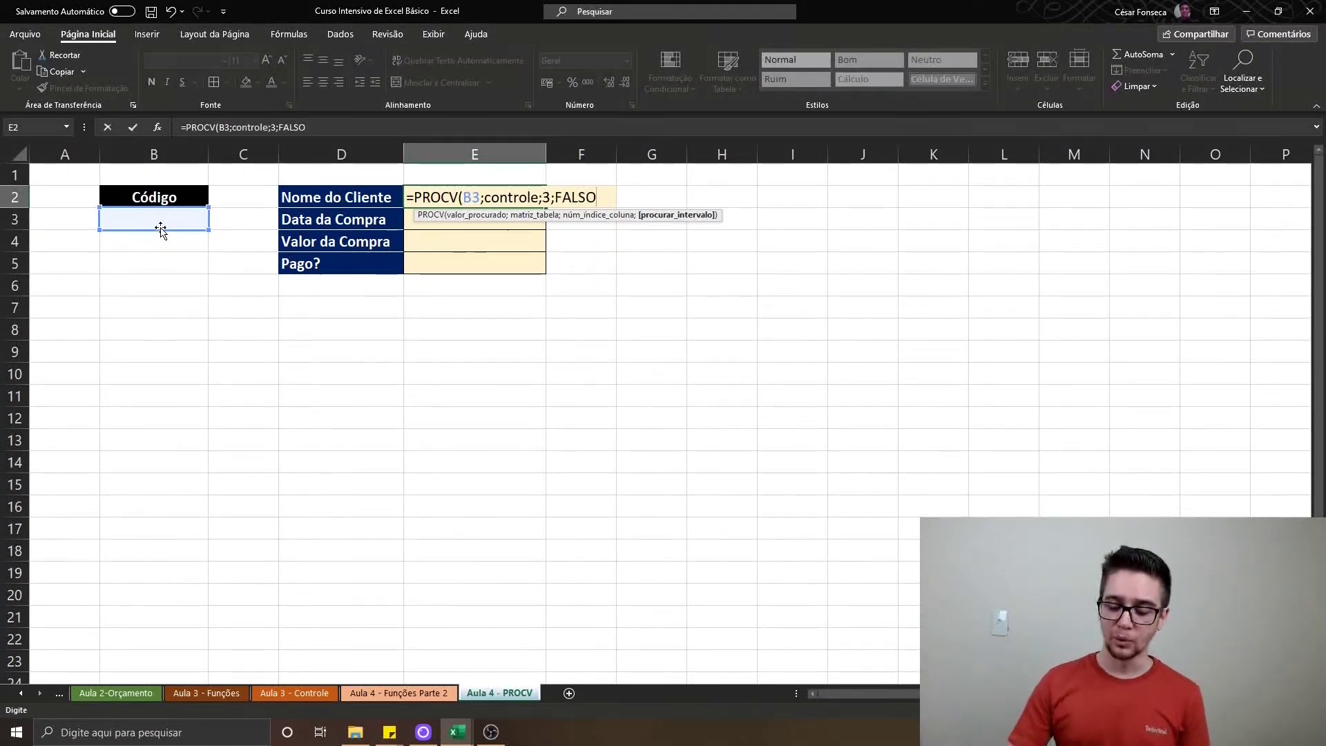
pyautogui.write(')')
pyautogui.press('Return')
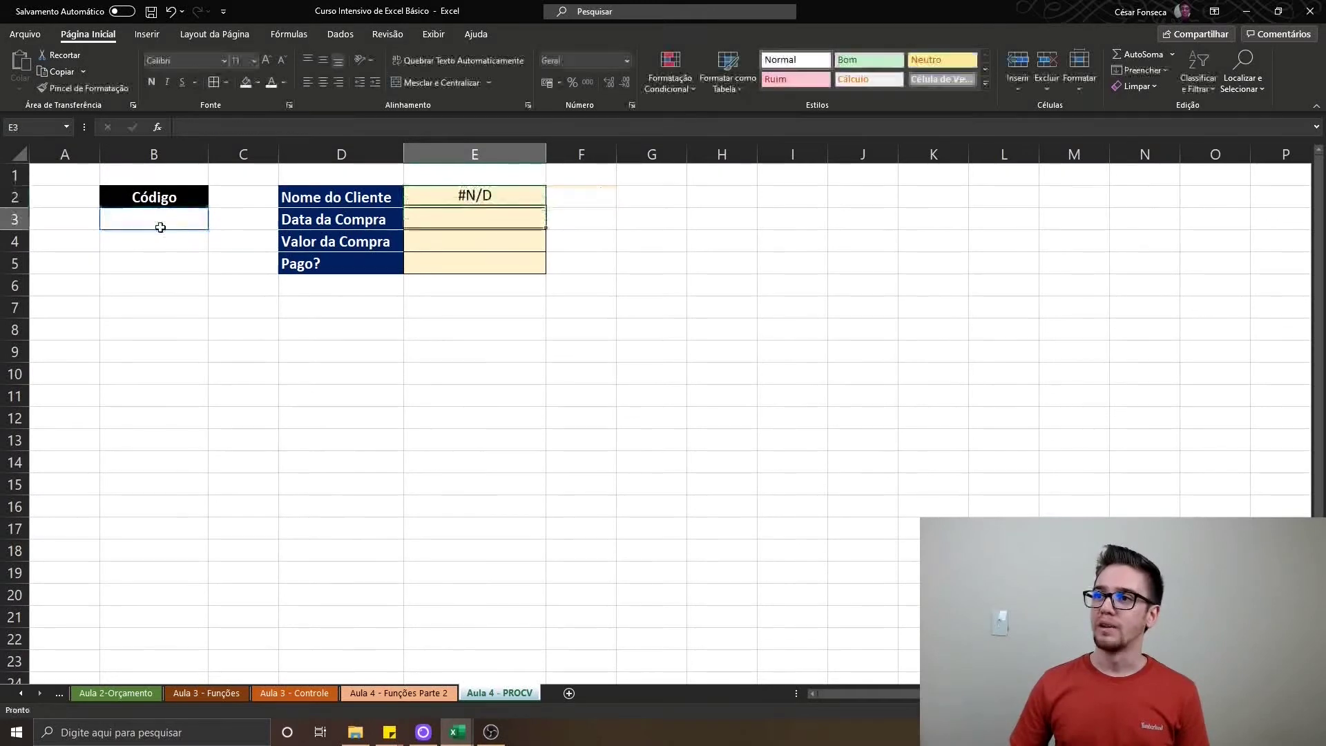
# Try filling the E2 formula down to E5 with its relative reference, check the copy in E3, and undo the fill
pyautogui.press('Up')
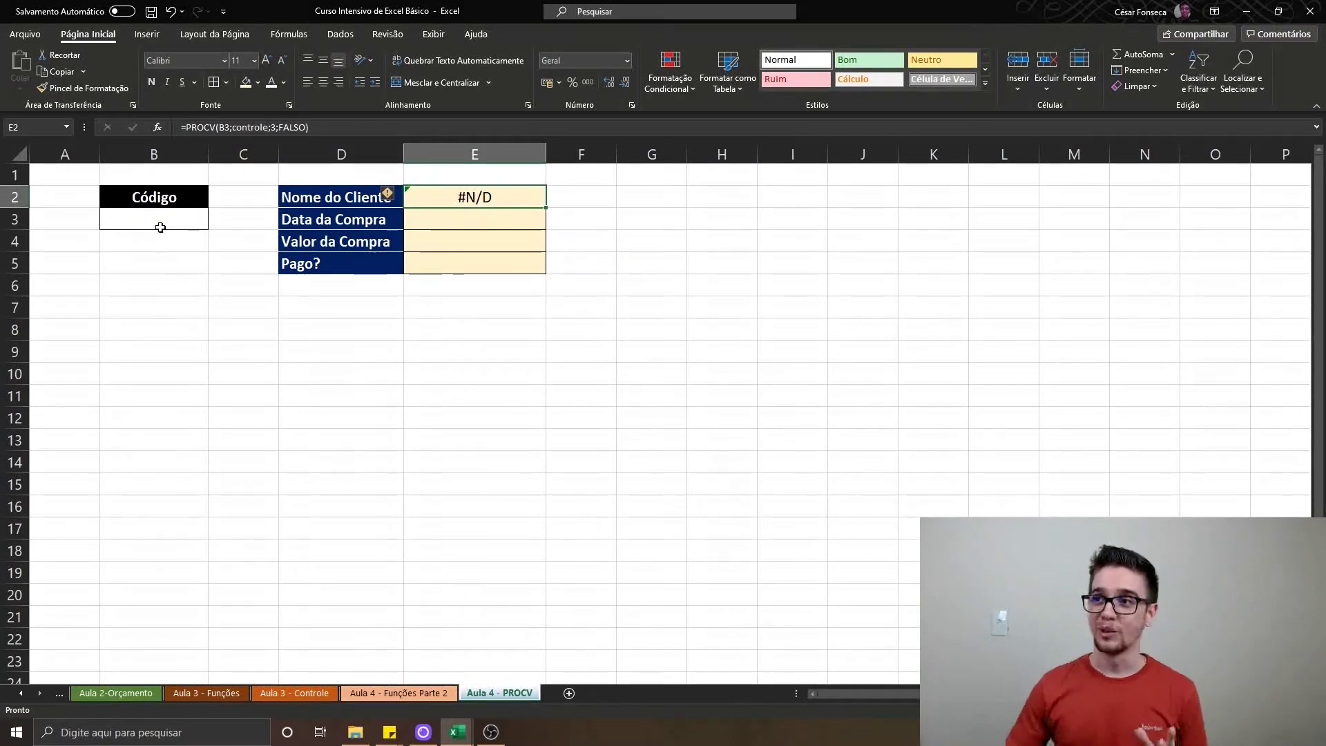
pyautogui.moveTo(546, 208); pyautogui.dragTo(545, 275)
pyautogui.click(522, 221)
pyautogui.doubleClick(522, 221)
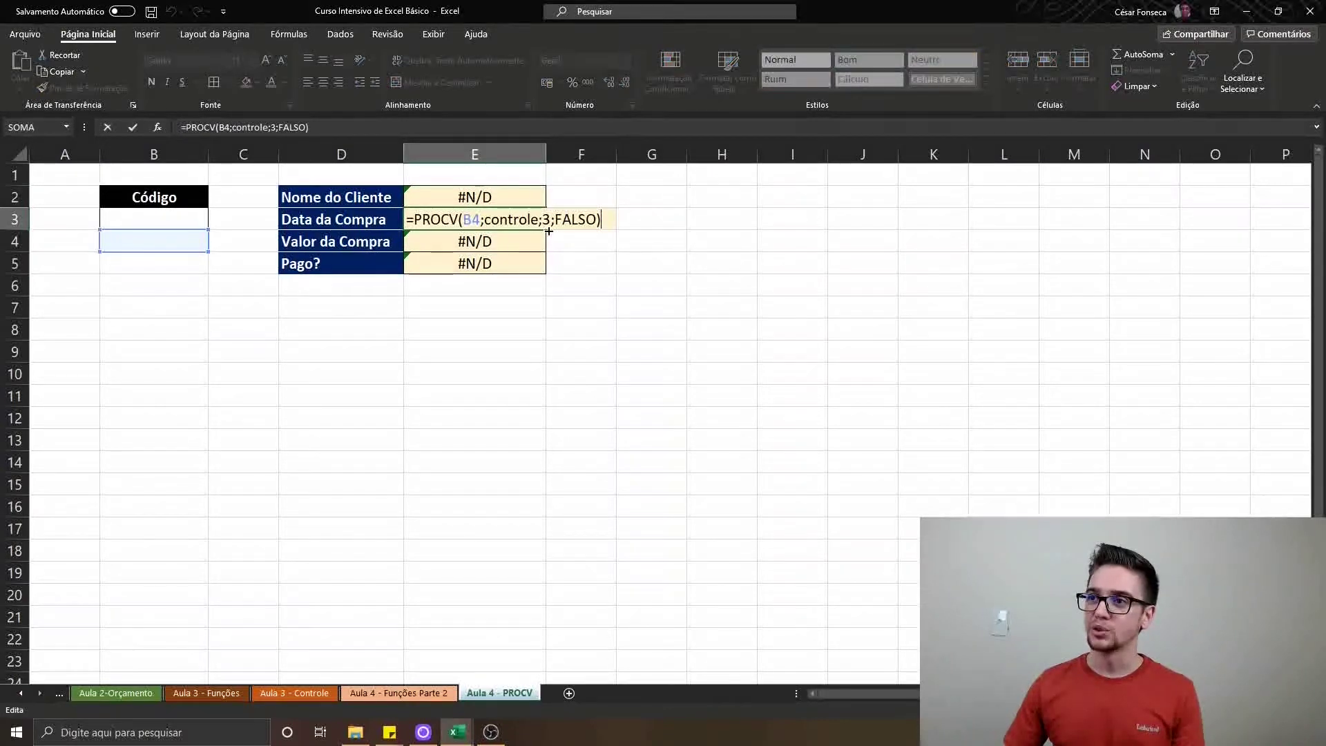
pyautogui.press('Escape')
pyautogui.click(481, 197)
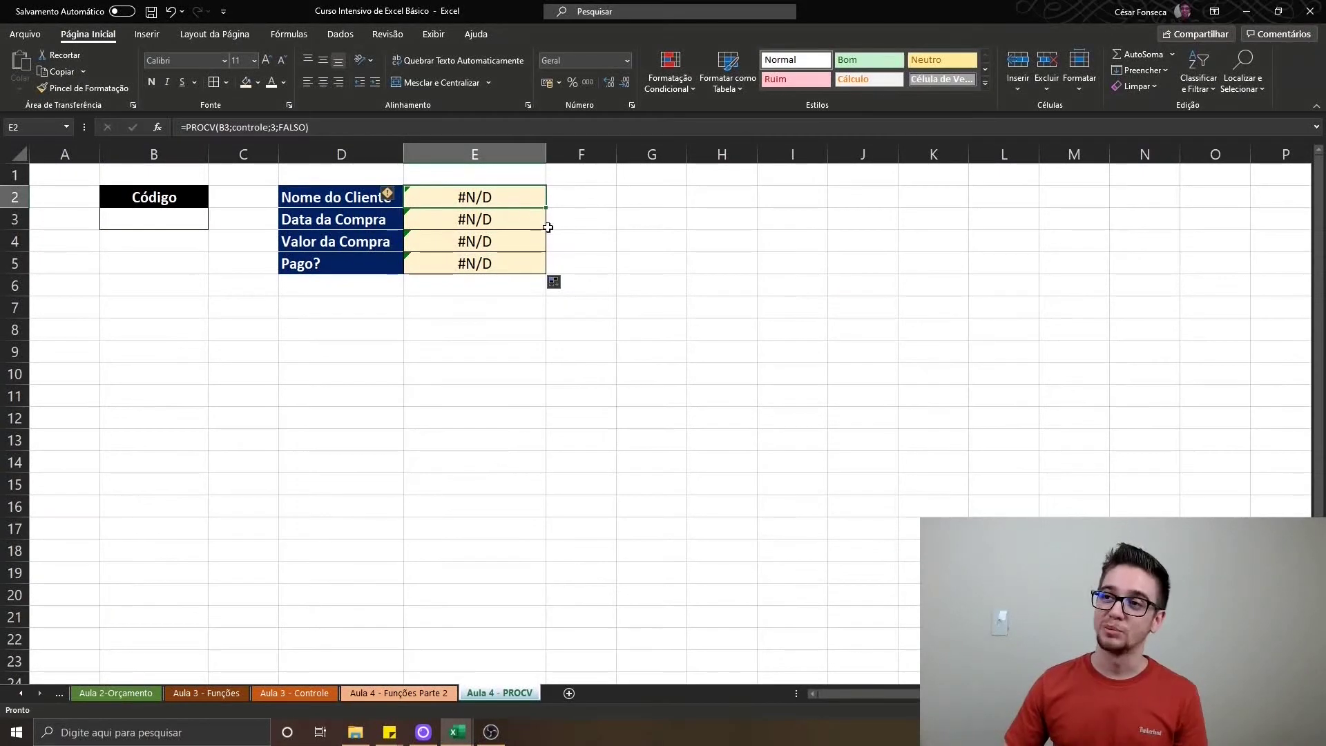
pyautogui.hotkey('ctrl', 'z')
pyautogui.hotkey('ctrl', 'z')
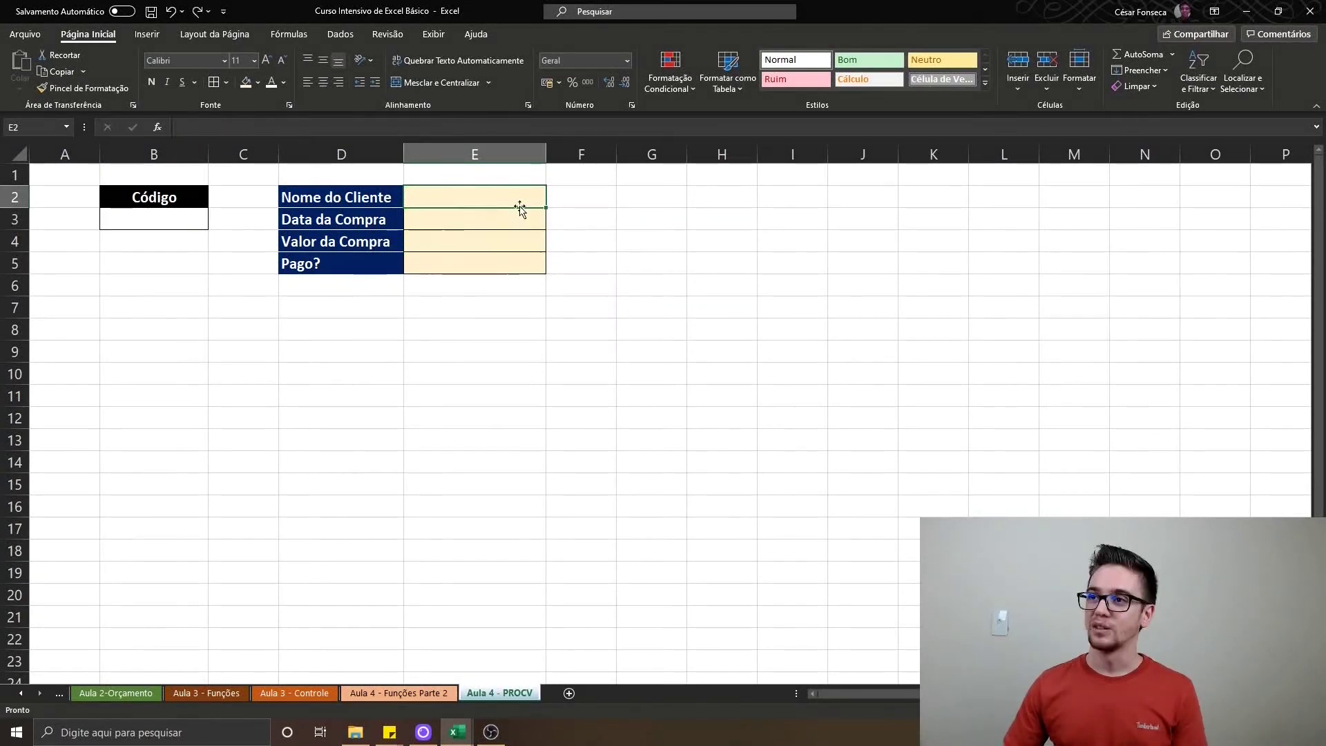
pyautogui.click(197, 15)
# Make the lookup reference absolute as $B$3 in the E2 formula and fill the formula down to E5
pyautogui.doubleClick(515, 200)
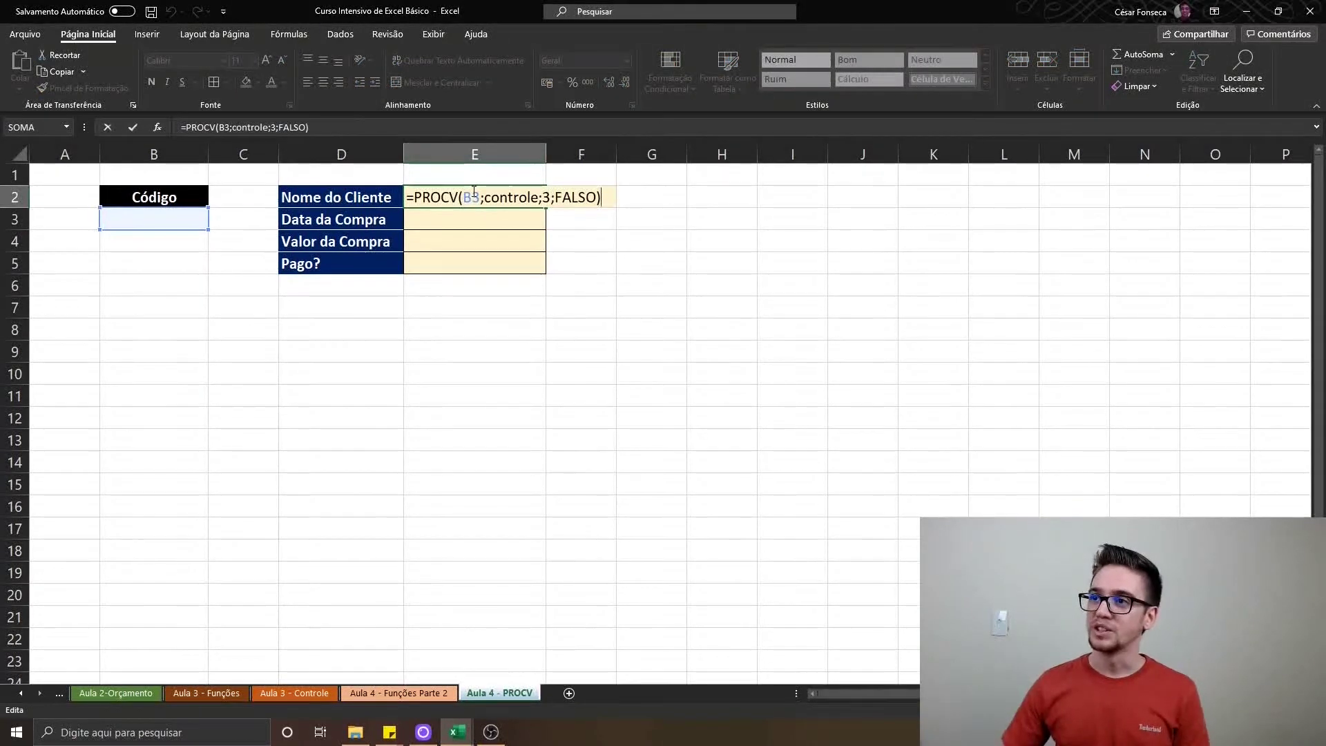
pyautogui.press('F4')
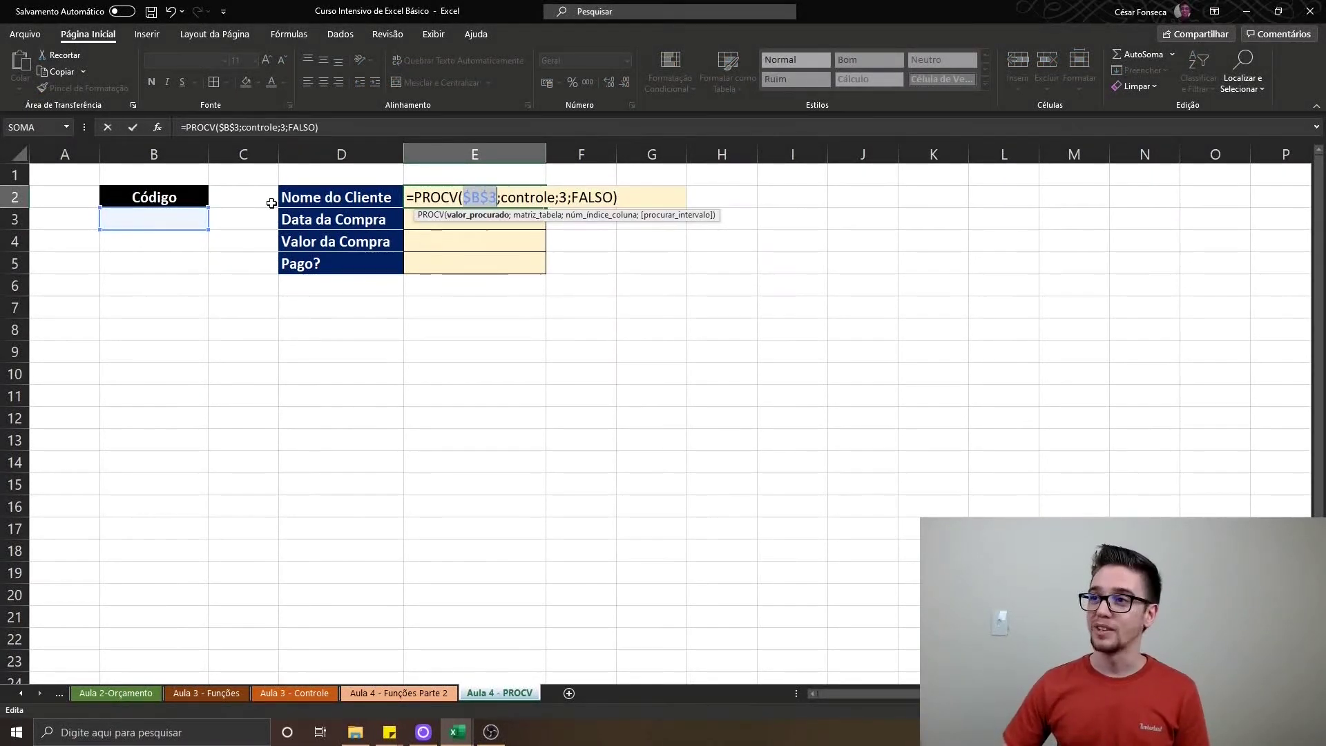
pyautogui.press('Return')
pyautogui.press('Up')
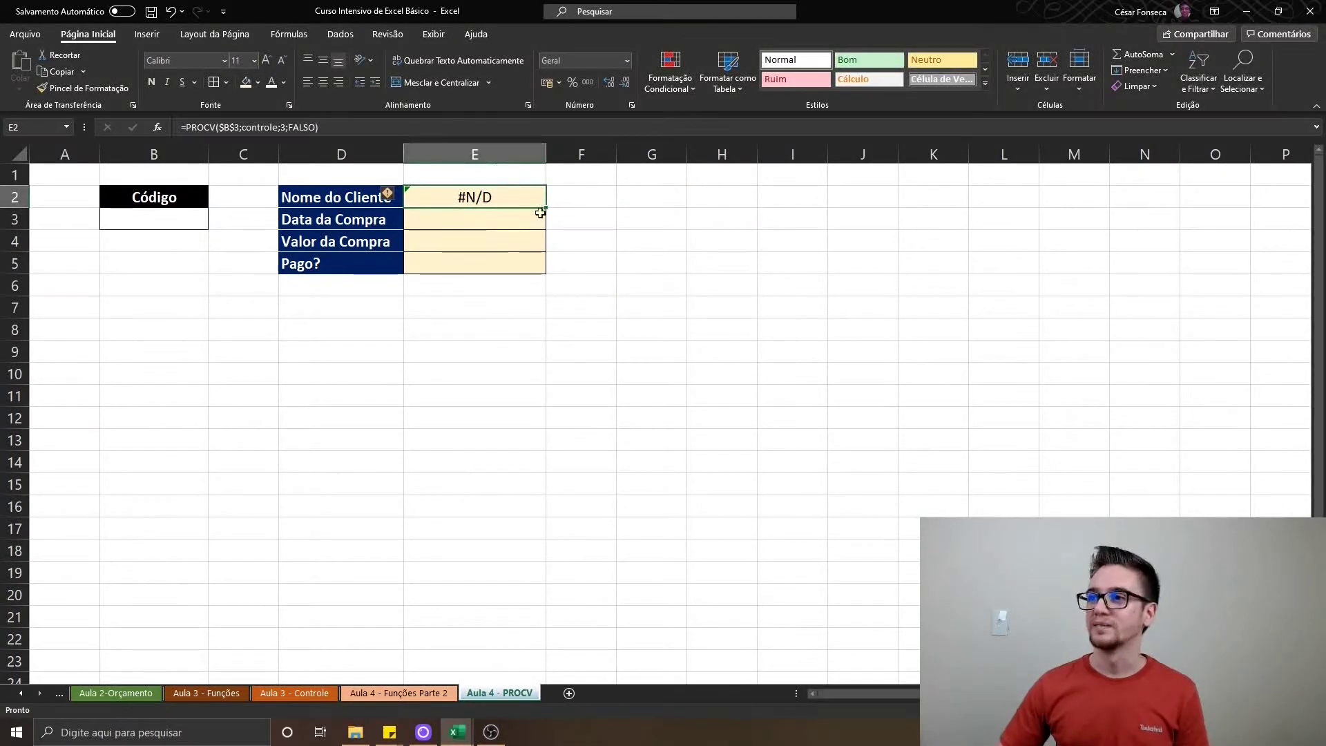
pyautogui.moveTo(545, 207); pyautogui.dragTo(546, 269)
# Check the lookup reference in the copied PROCV formulas in E3, E4 and E5
pyautogui.press('Down')
pyautogui.press('F2')
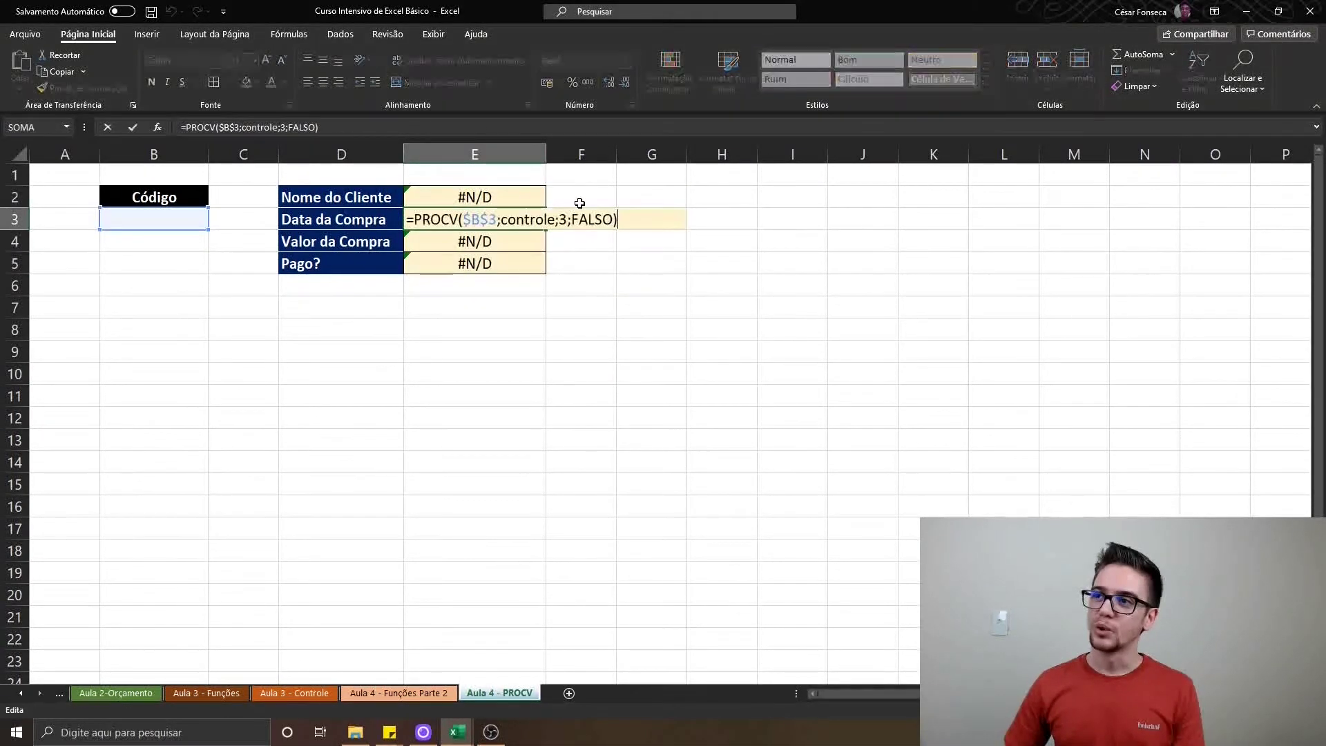
pyautogui.press('Return')
pyautogui.press('F2')
pyautogui.press('Return')
pyautogui.press('F2')
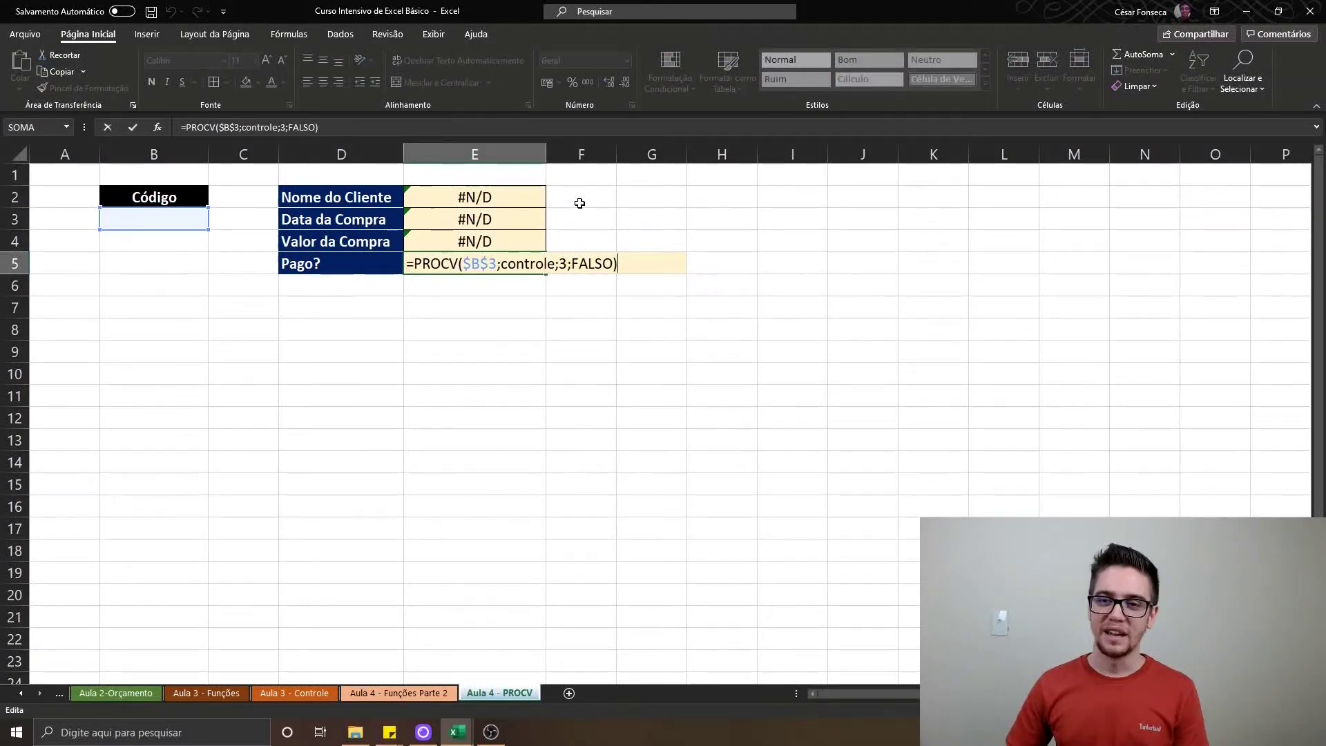
pyautogui.press('Return')
pyautogui.press('Up')
pyautogui.press('Up')
pyautogui.press('Up')
pyautogui.press('Up')
# Change the column index of the Data da Compra formula in E3 to the order date column of the sales table
pyautogui.press('Down')
pyautogui.press('F2')
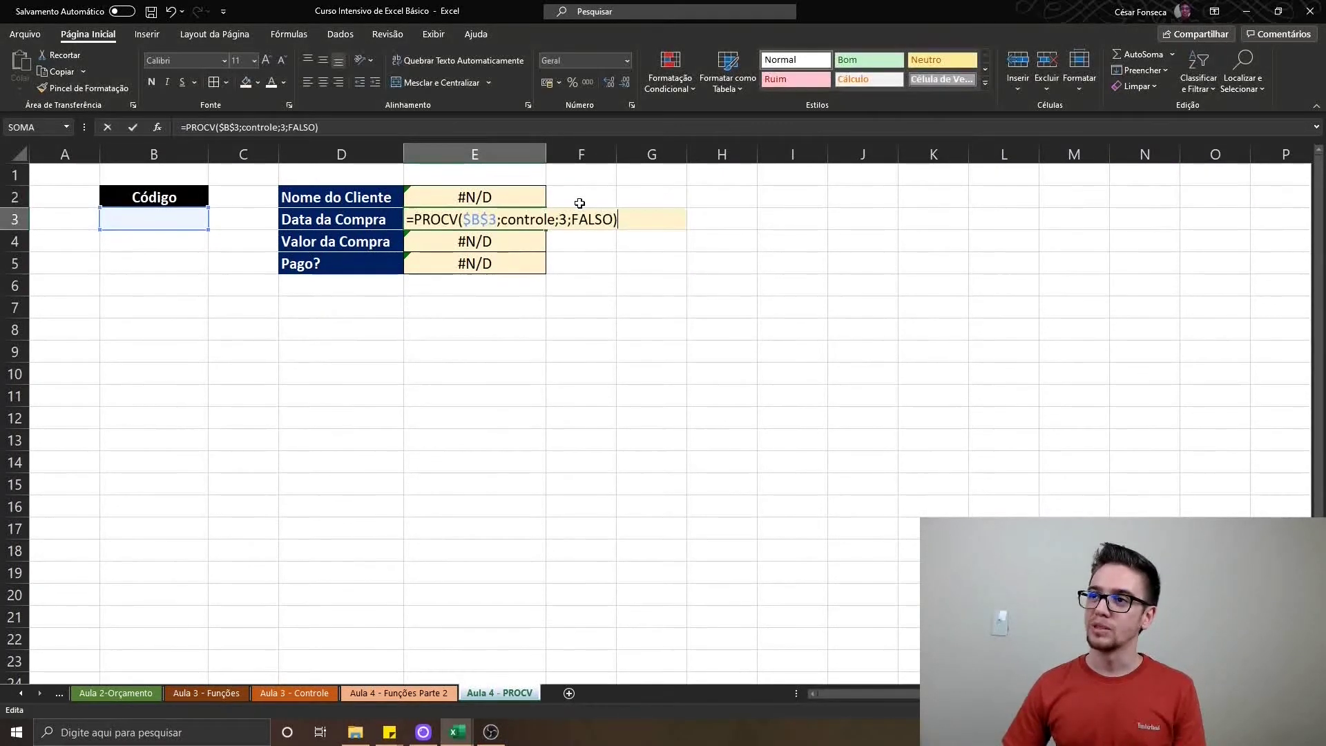
pyautogui.click(566, 220)
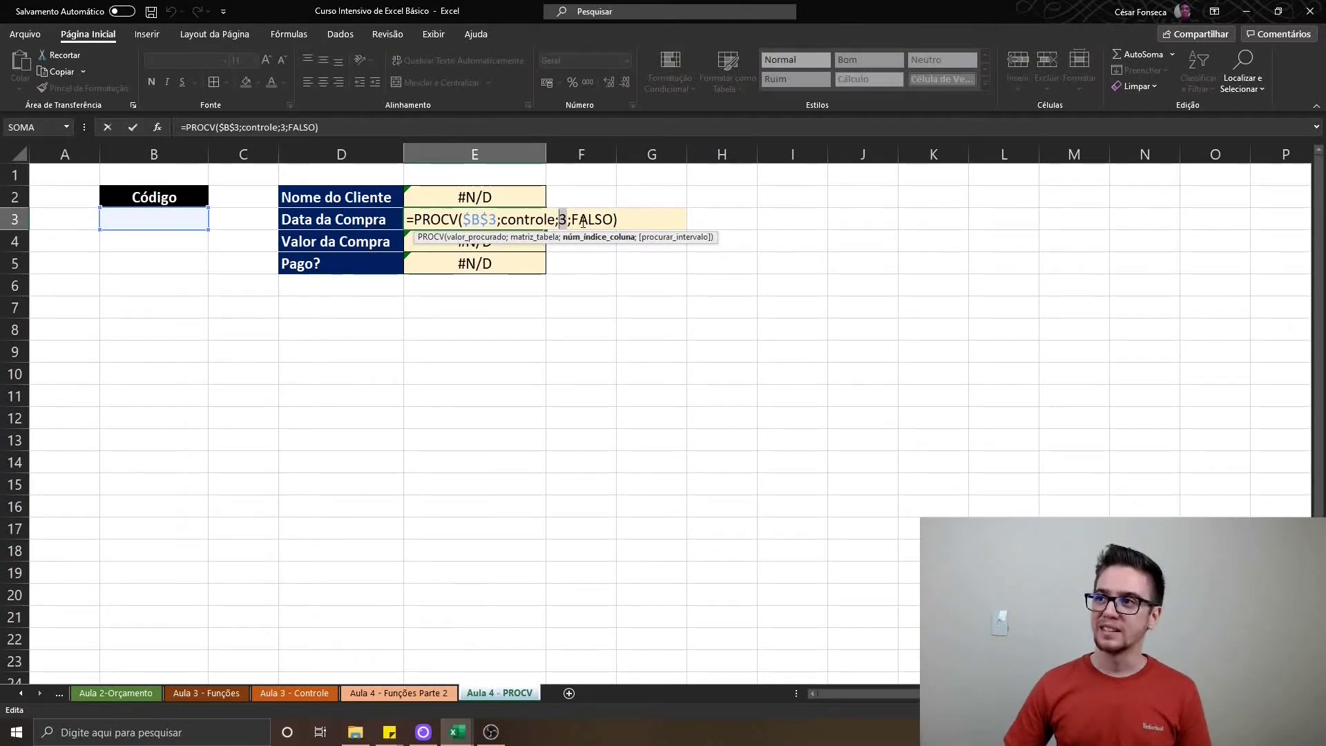
pyautogui.press('Return')
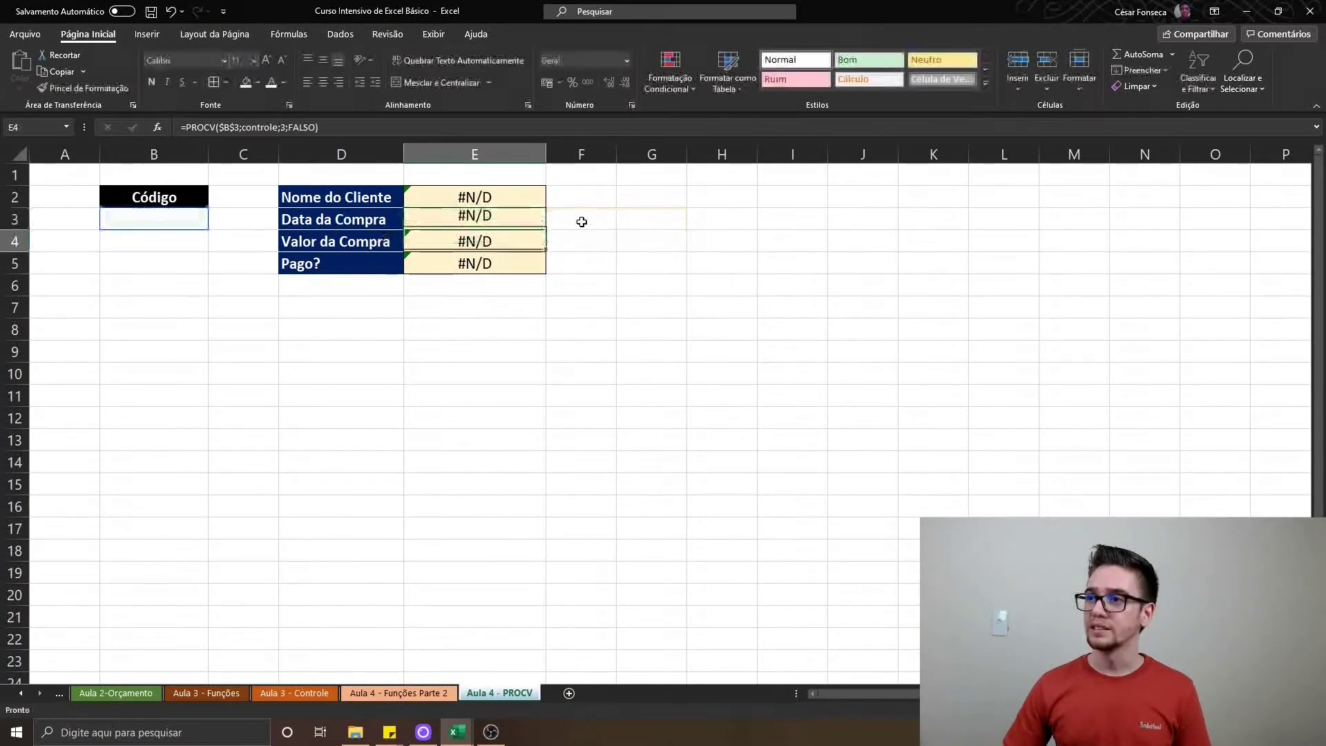
# Set the column index of the Valor da Compra formula in E4 to 6
pyautogui.press('F2')
pyautogui.press('Left')
pyautogui.press('Left')
pyautogui.press('Left')
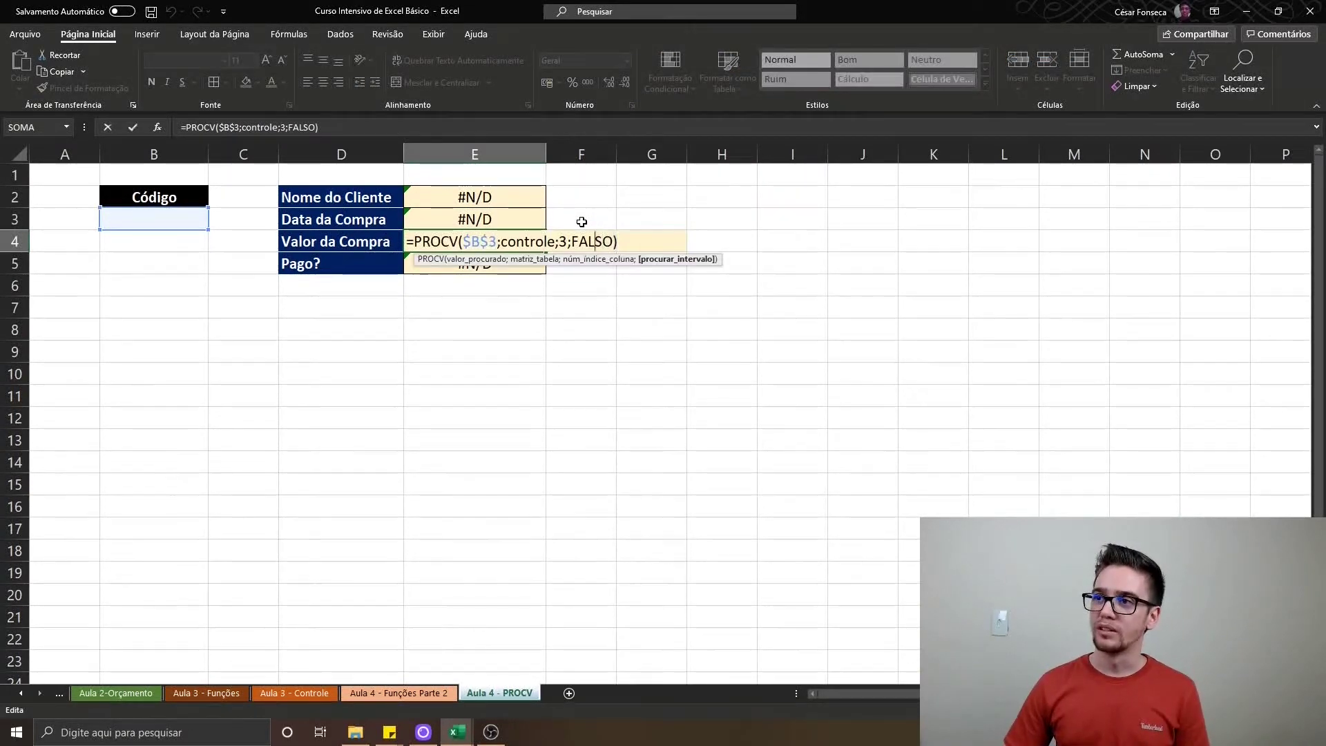
pyautogui.press('Left')
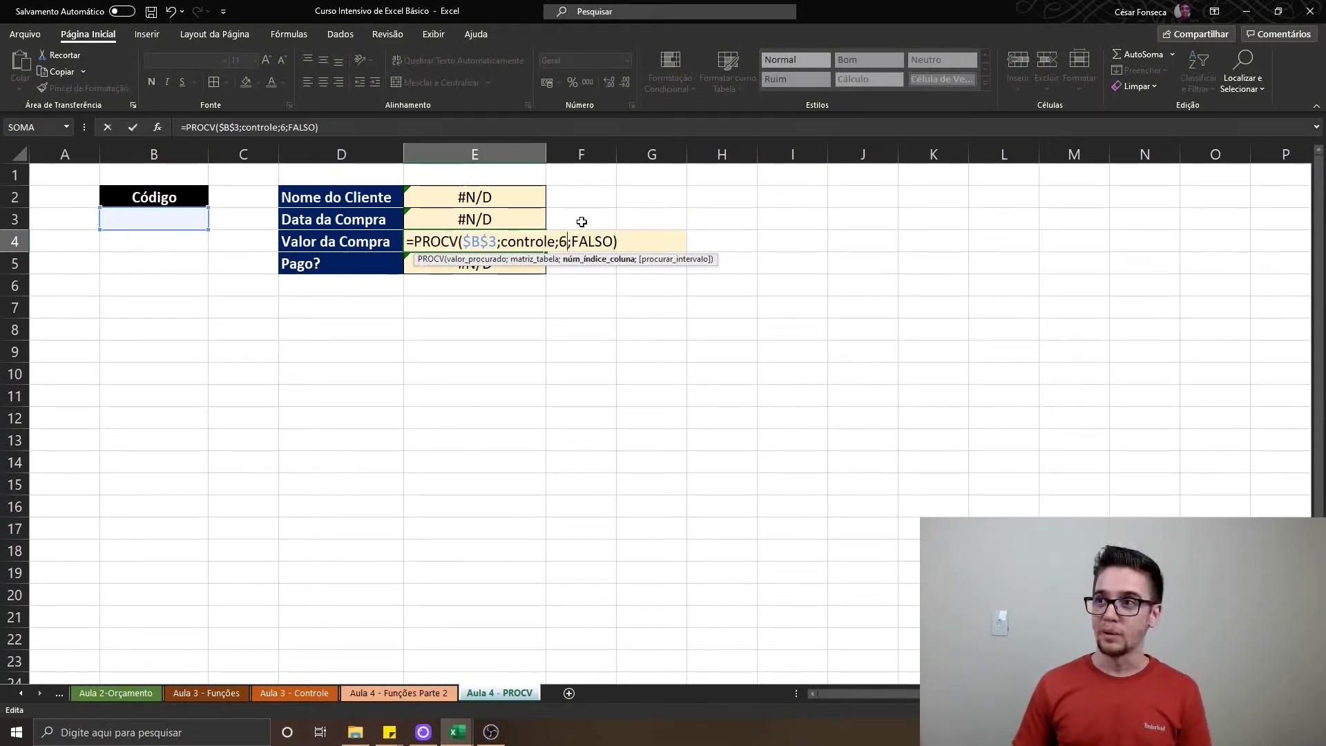
pyautogui.press('Return')
# Set the column index of the Pago? formula in E5 to 8
pyautogui.press('F2')
pyautogui.press('Left')
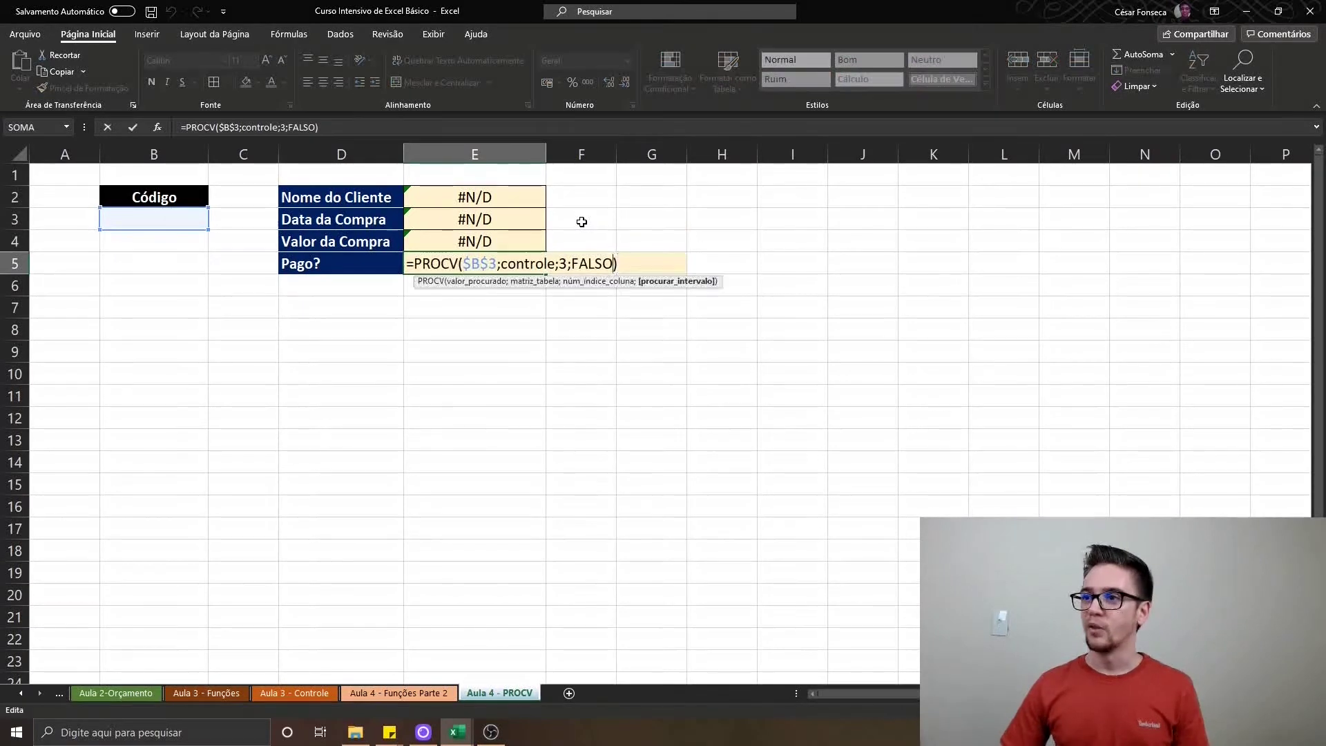
pyautogui.press('Left')
pyautogui.press('Left')
pyautogui.press('BackSpace')
pyautogui.write('8')
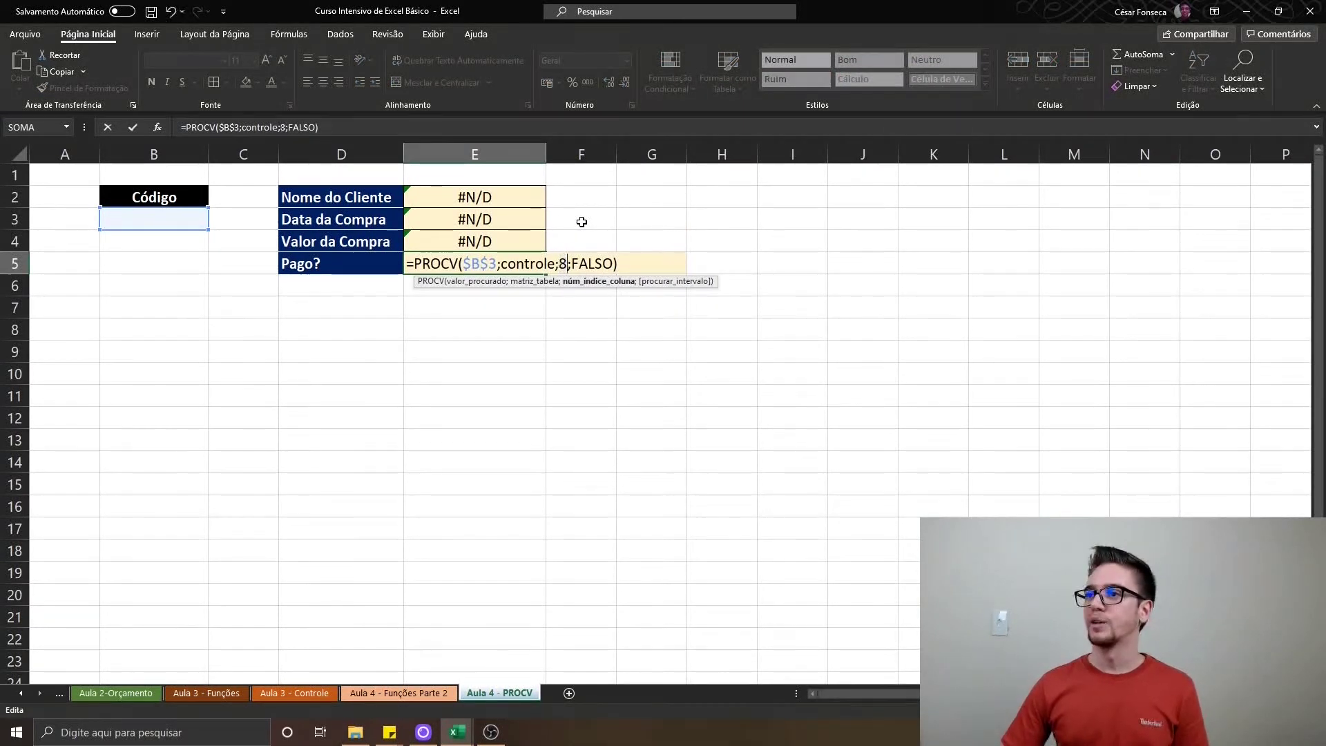
pyautogui.press('Return')
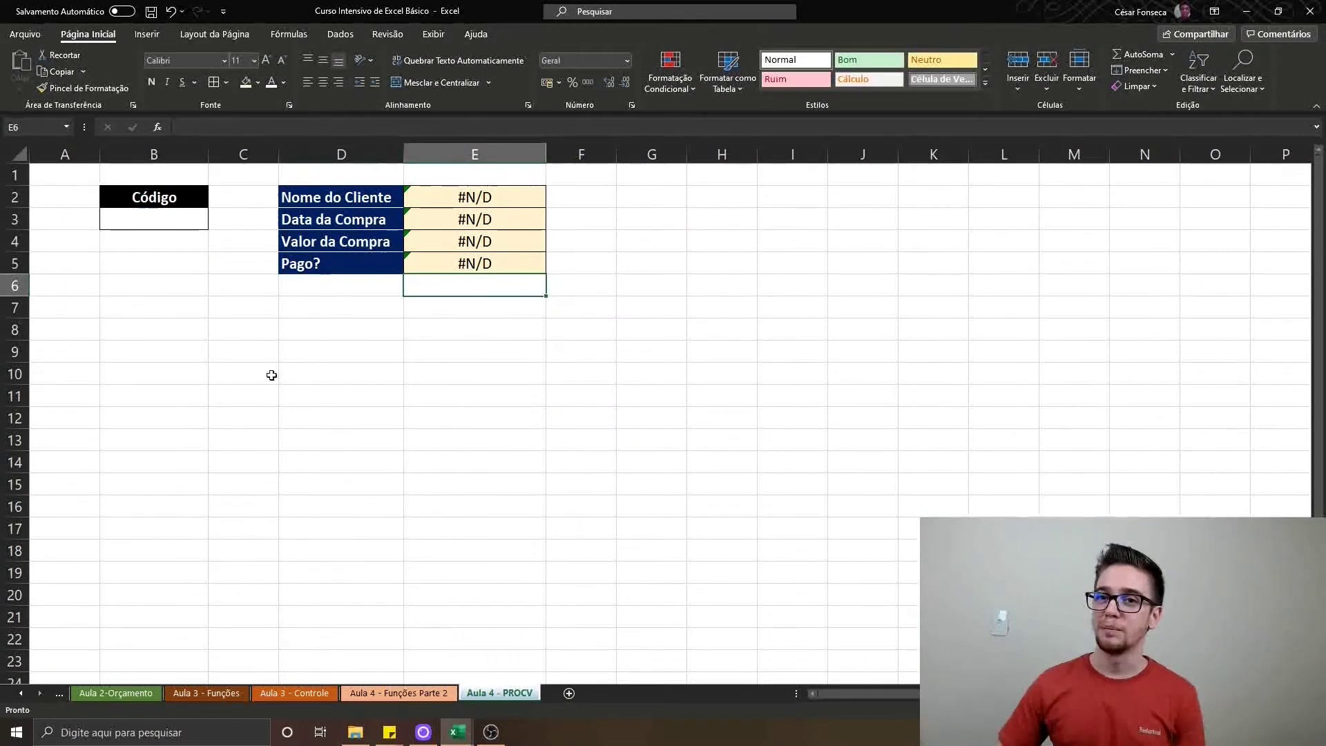
# Enter a purchase code from the sales table in B3, under the Código heading, to test the lookup
pyautogui.click(176, 219)
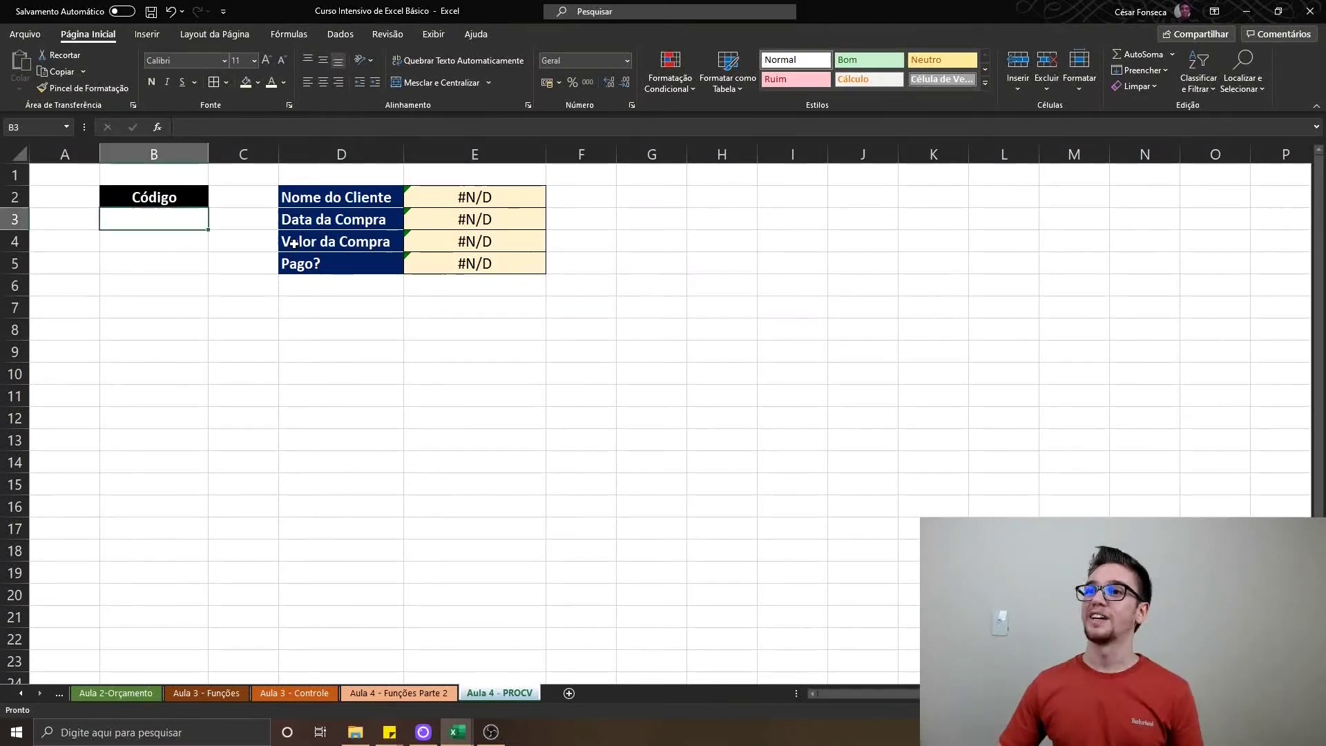
pyautogui.write('2020-')
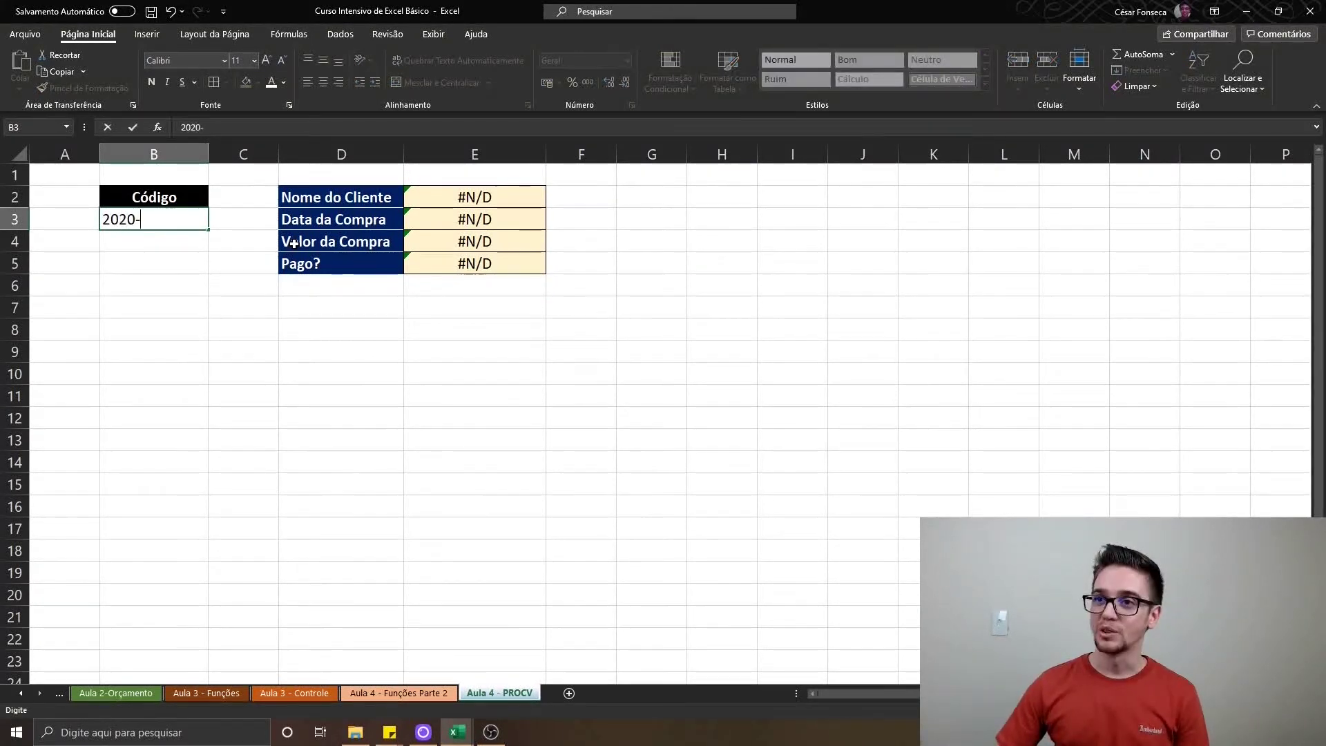
pyautogui.write('1-5')
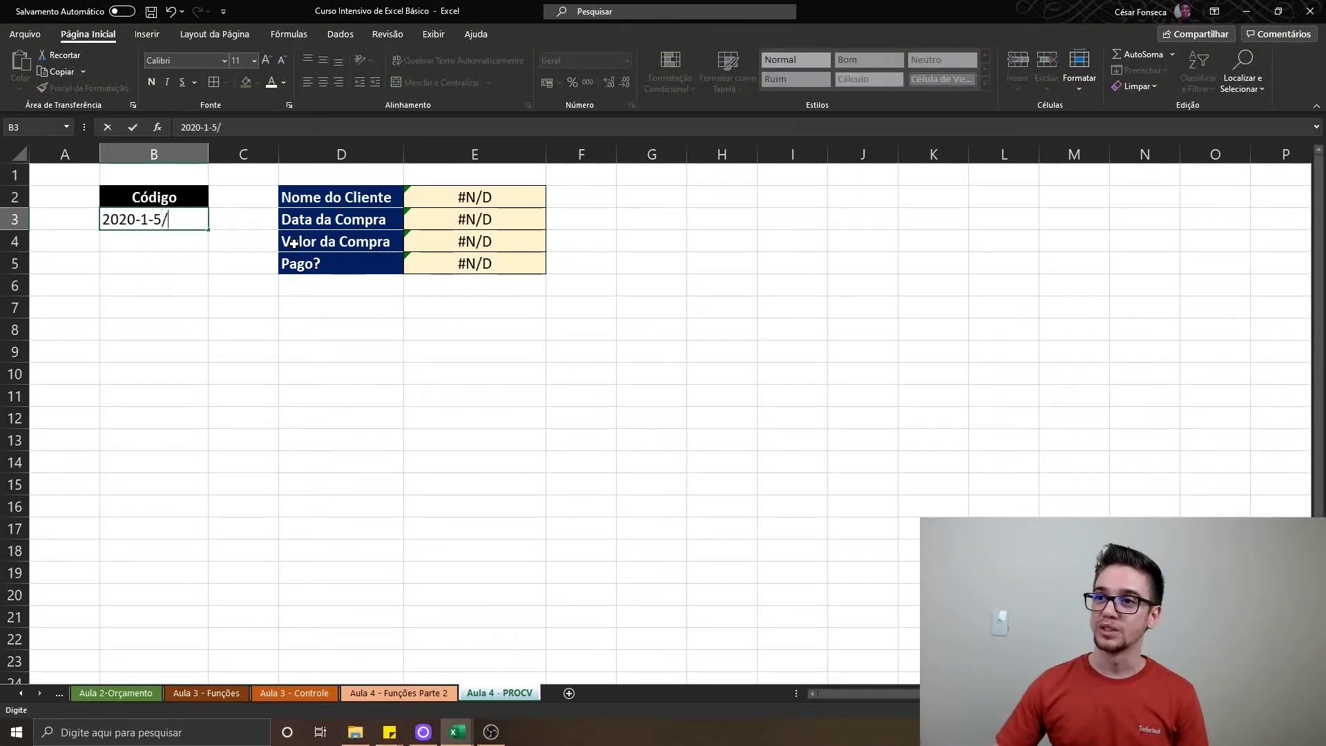
pyautogui.write('/000')
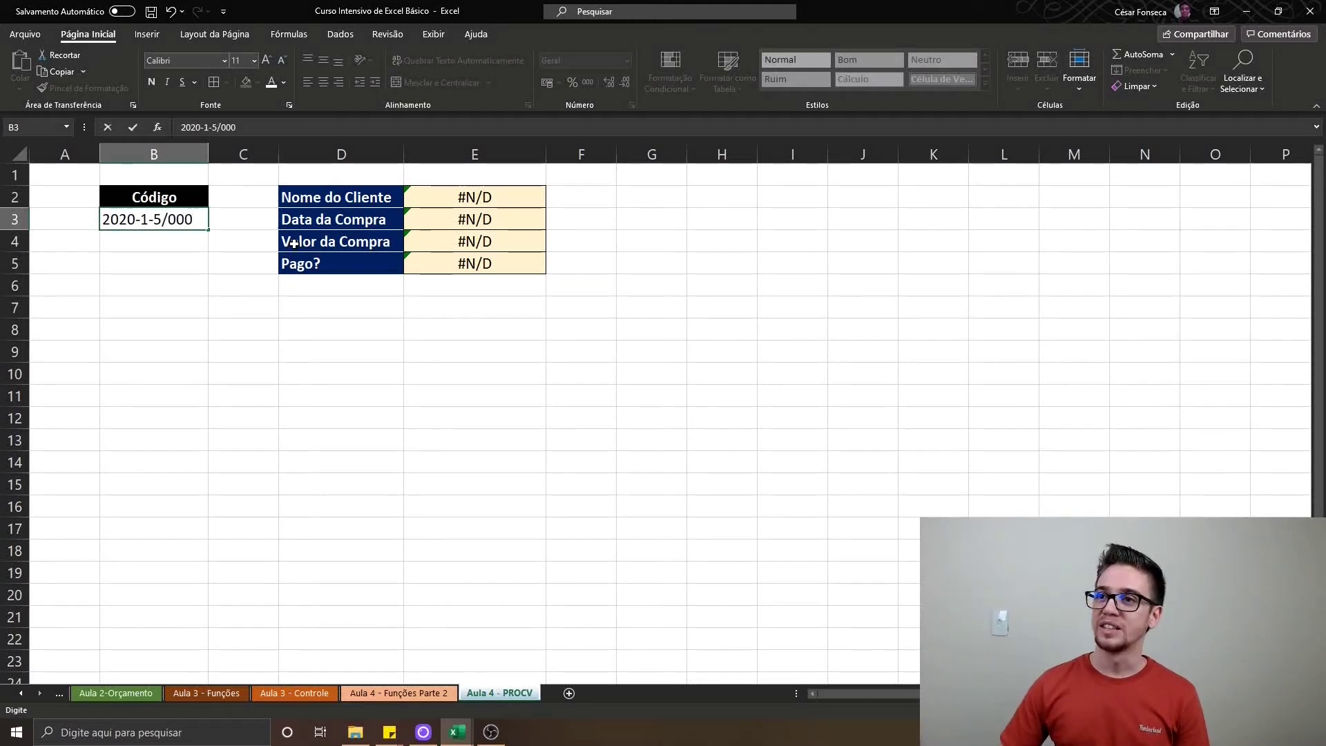
pyautogui.write('16')
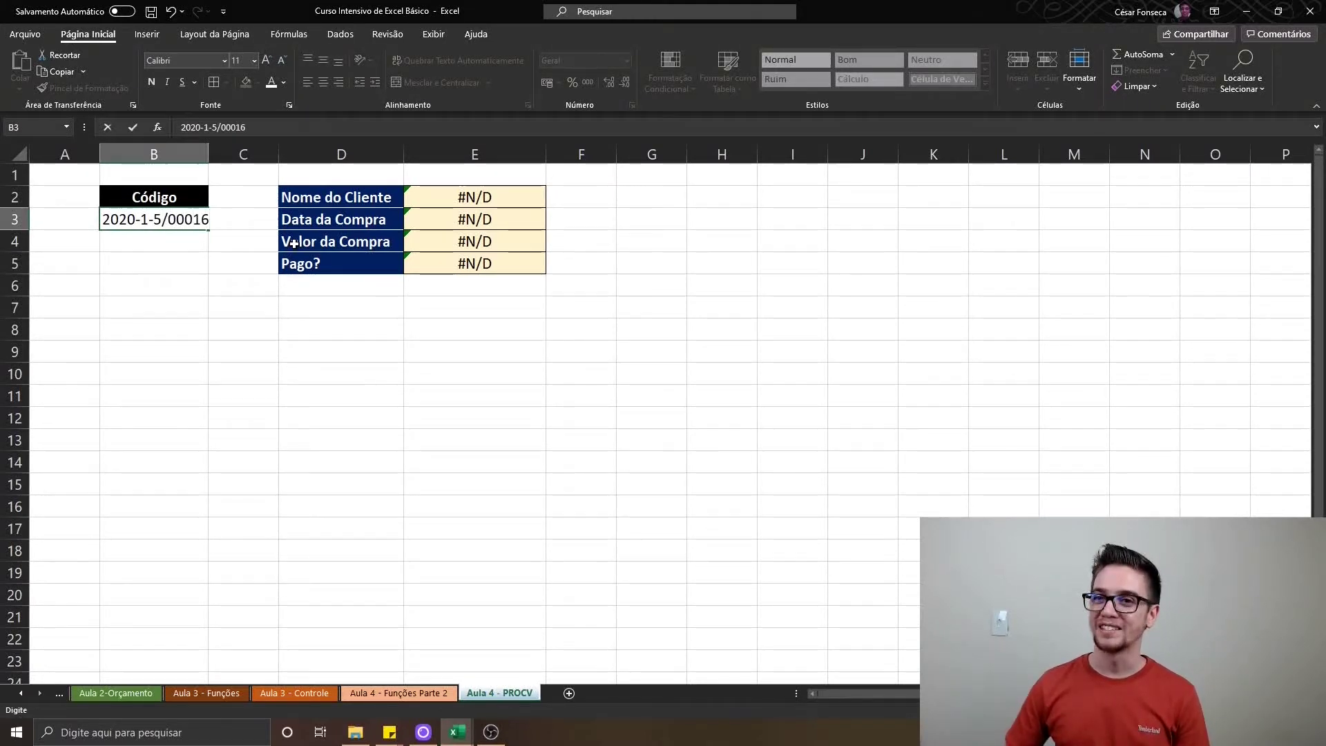
pyautogui.press('Return')
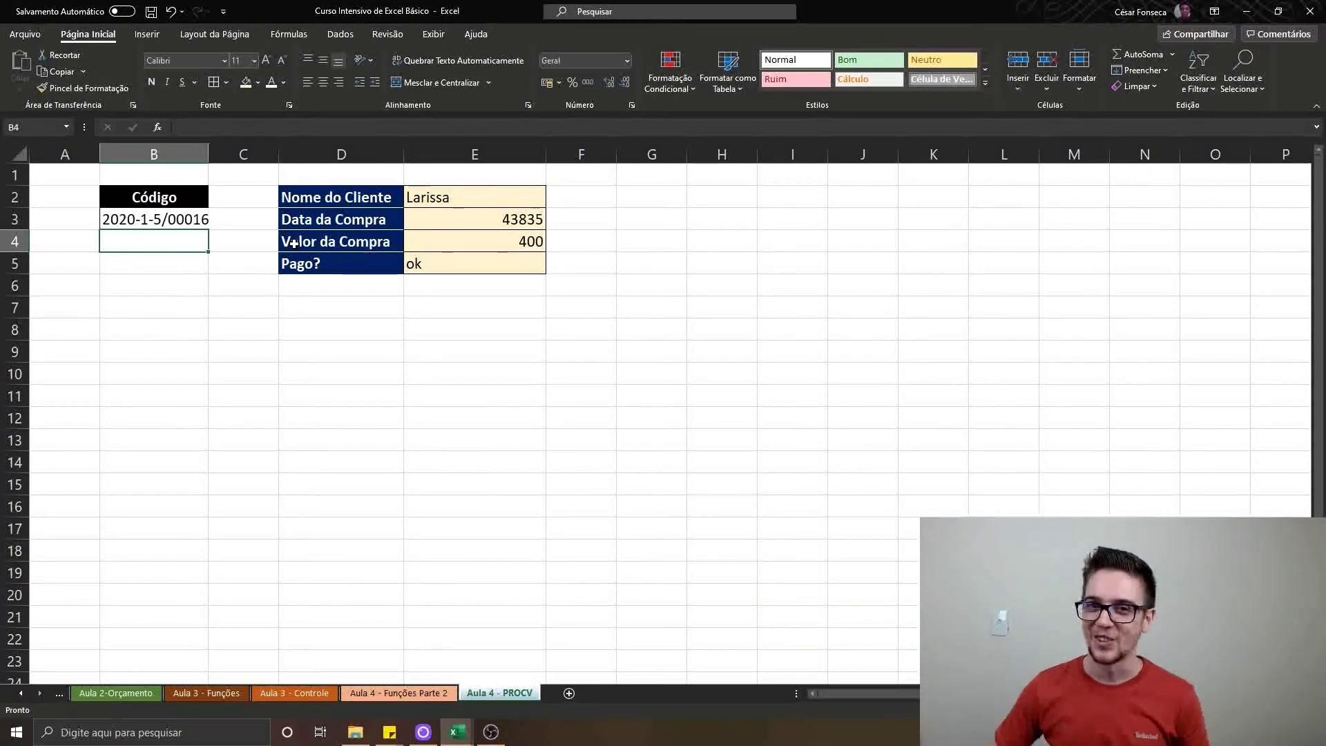
# Center the lookup results in E2:E5 horizontally
pyautogui.click(490, 195)
pyautogui.hotkey('shift', 'Down')
pyautogui.hotkey('shift', 'Down')
pyautogui.hotkey('shift', 'Down')
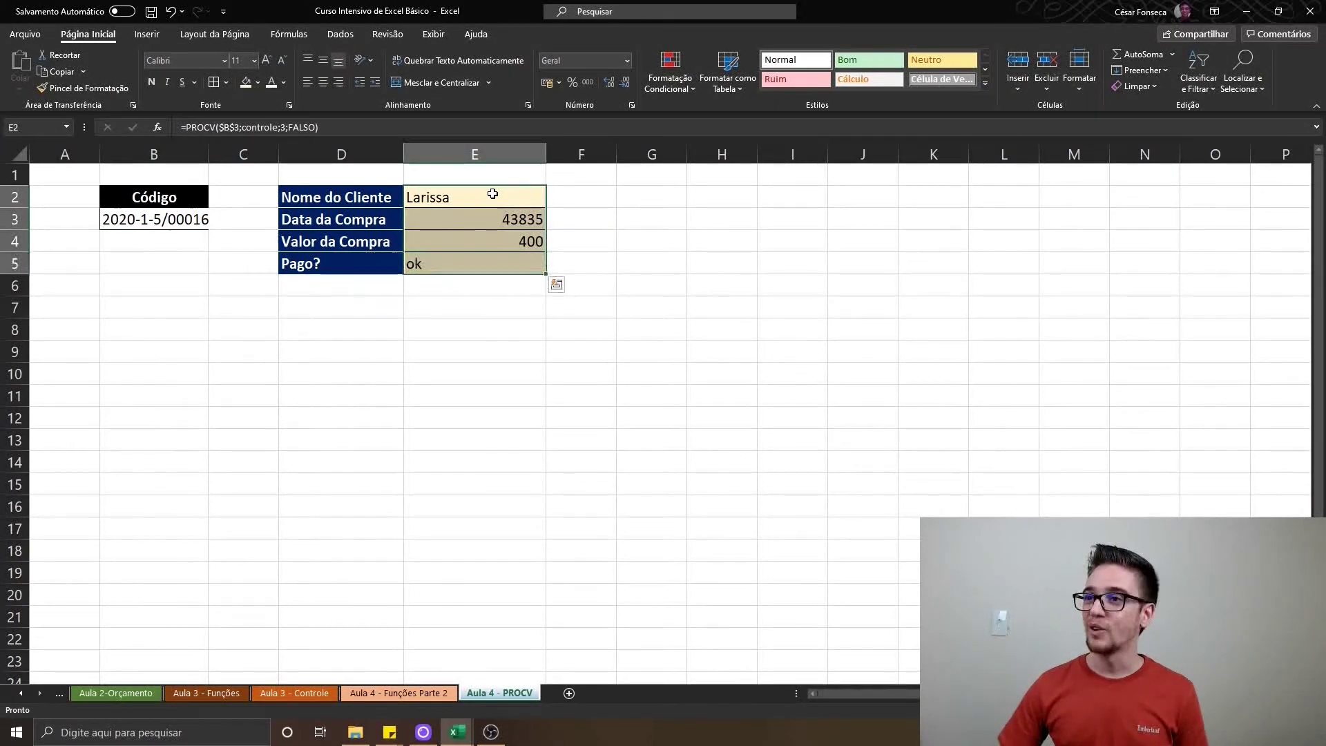
pyautogui.click(323, 82)
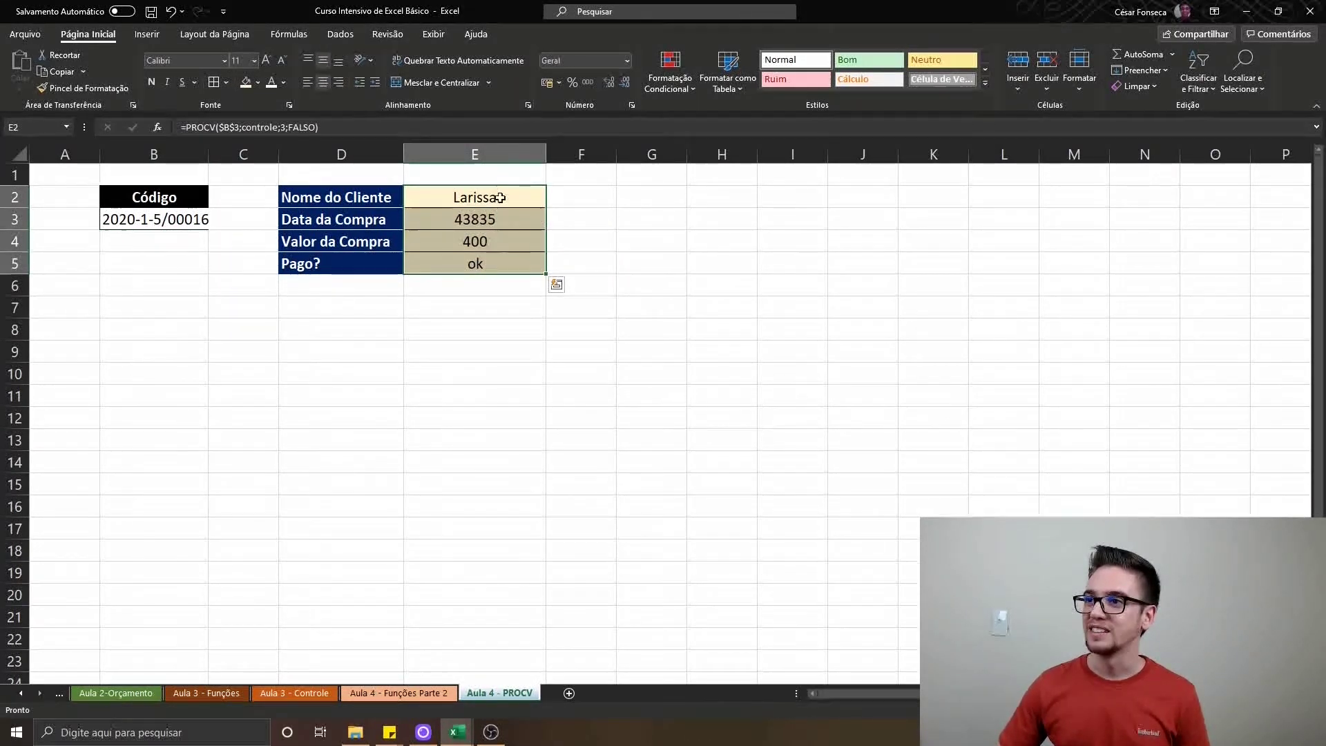
# Apply the Data number format to the Data da Compra result in E3
pyautogui.click(496, 221)
pyautogui.click(586, 61)
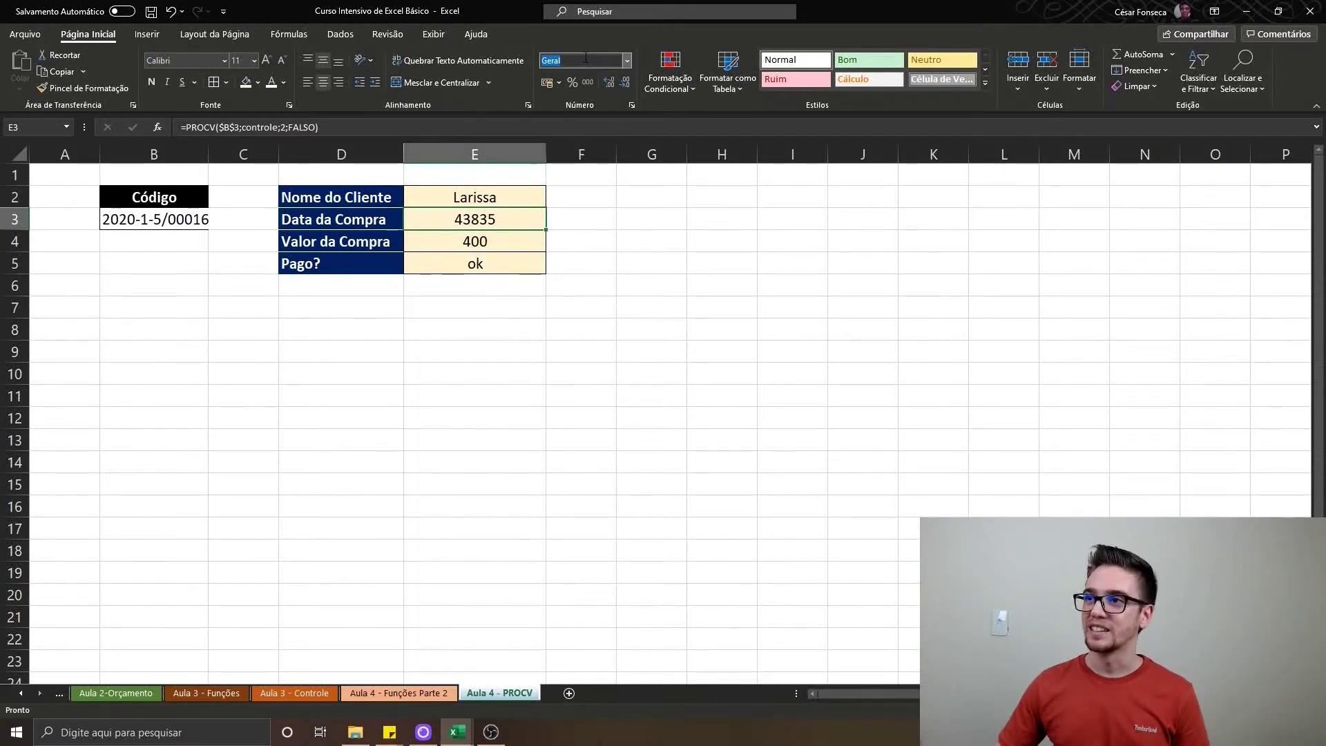
pyautogui.write('Data')
pyautogui.press('Return')
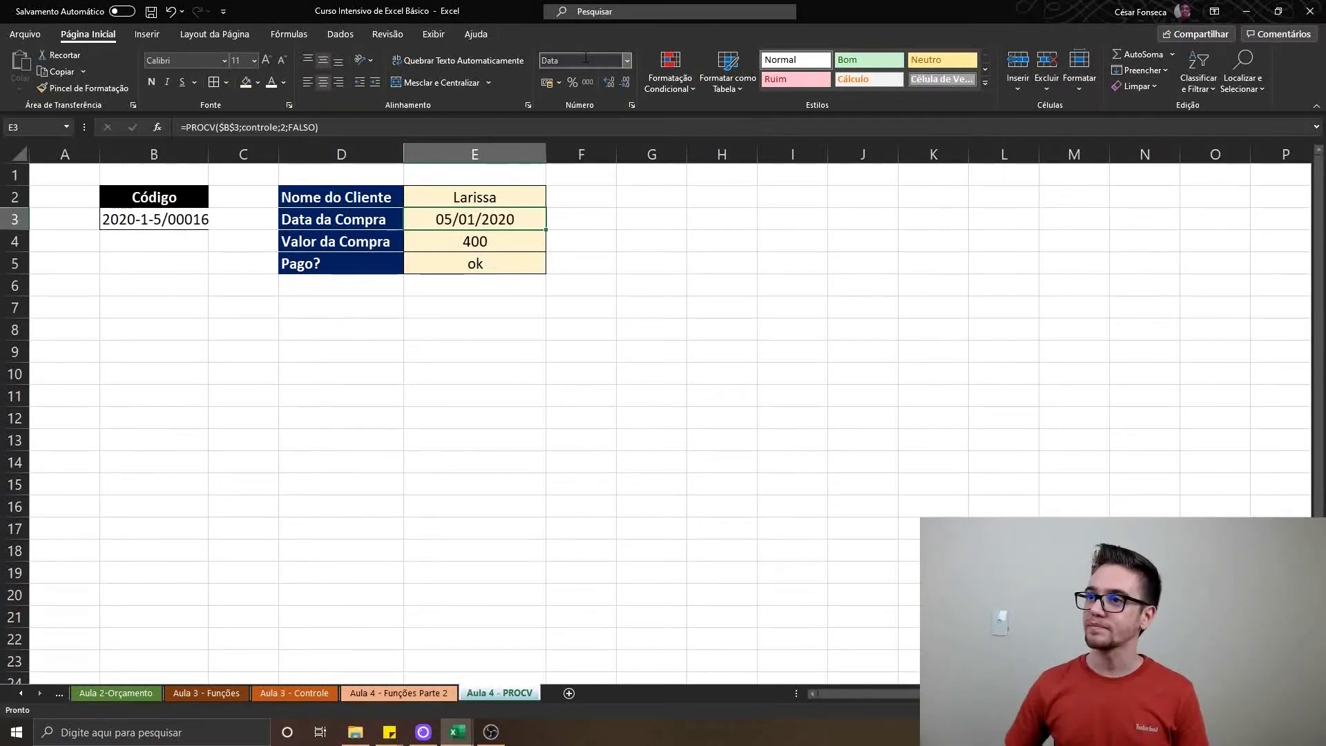
# Format the Valor da Compra result in E4 with the thousands-separator comma style, without a currency symbol
pyautogui.click(506, 242)
pyautogui.click(547, 82)
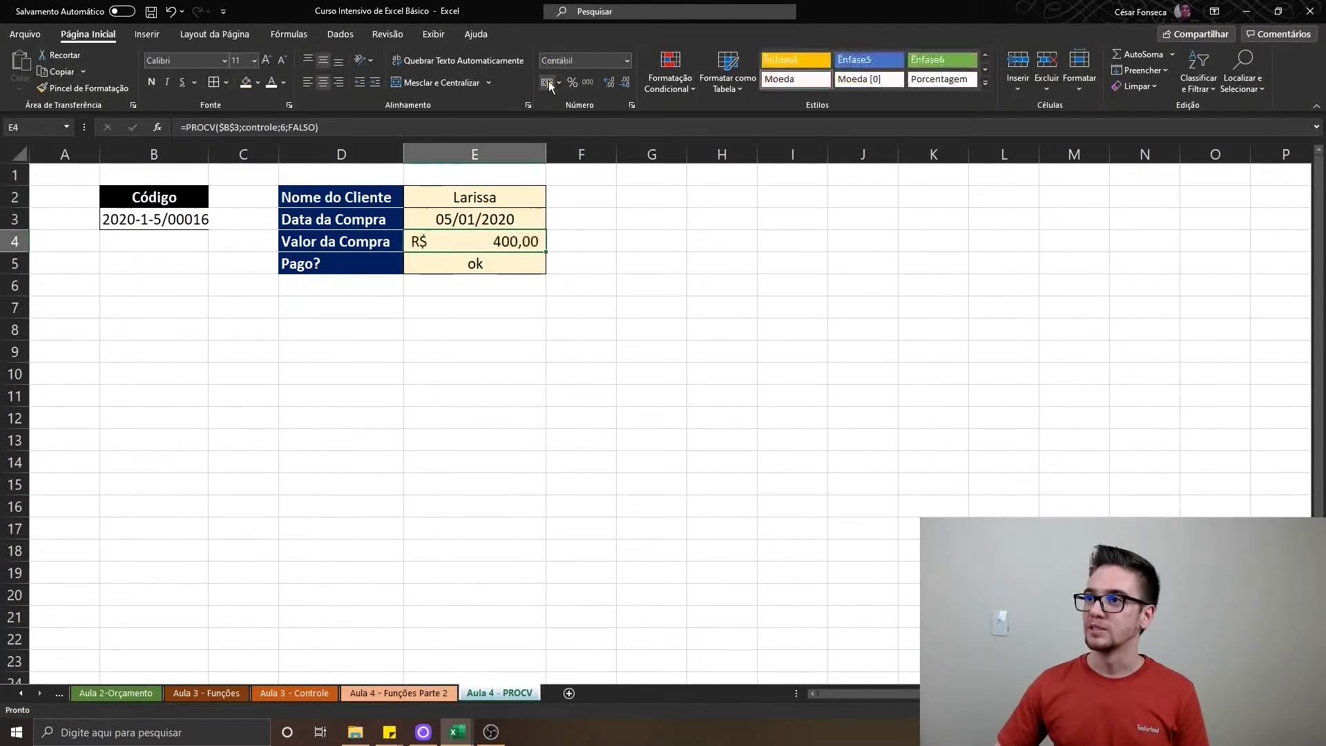
pyautogui.click(585, 83)
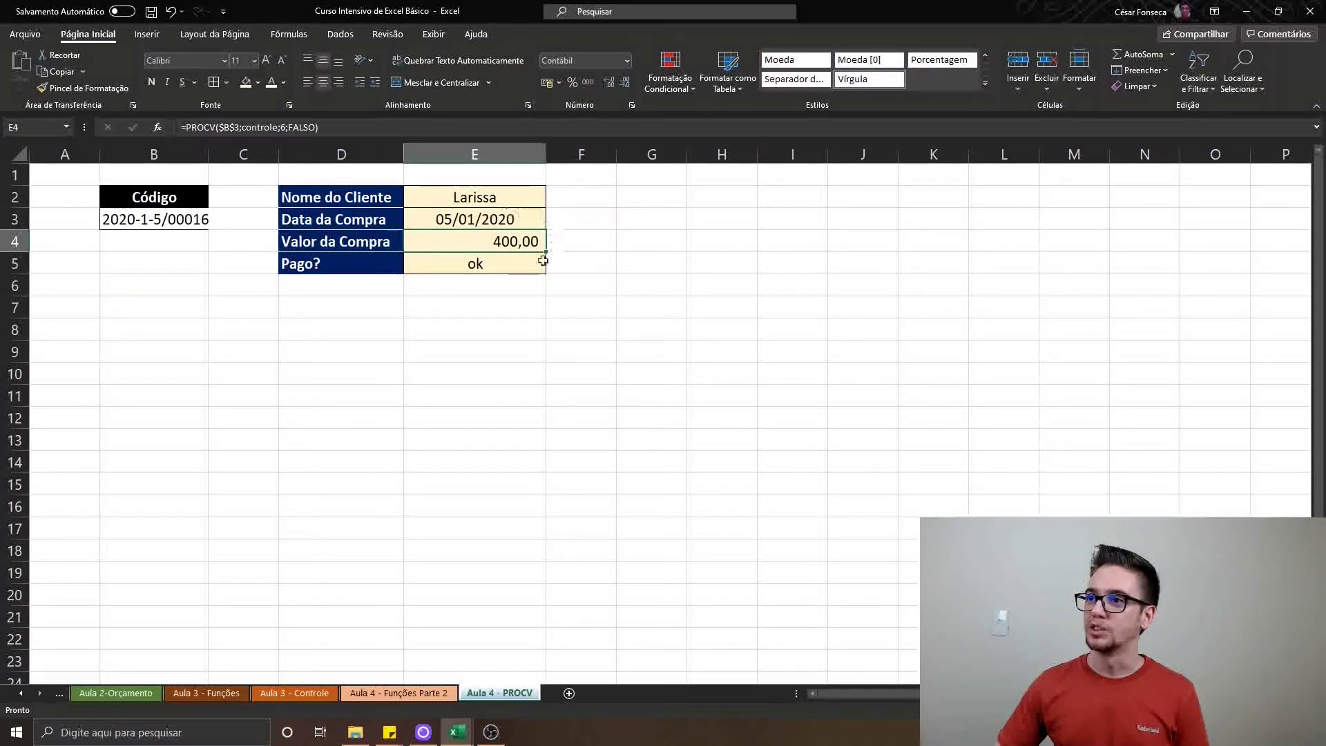
# Add a conditional formatting rule to the Pago? result in E5: equal to "ok", green fill with dark green text
pyautogui.click(516, 262)
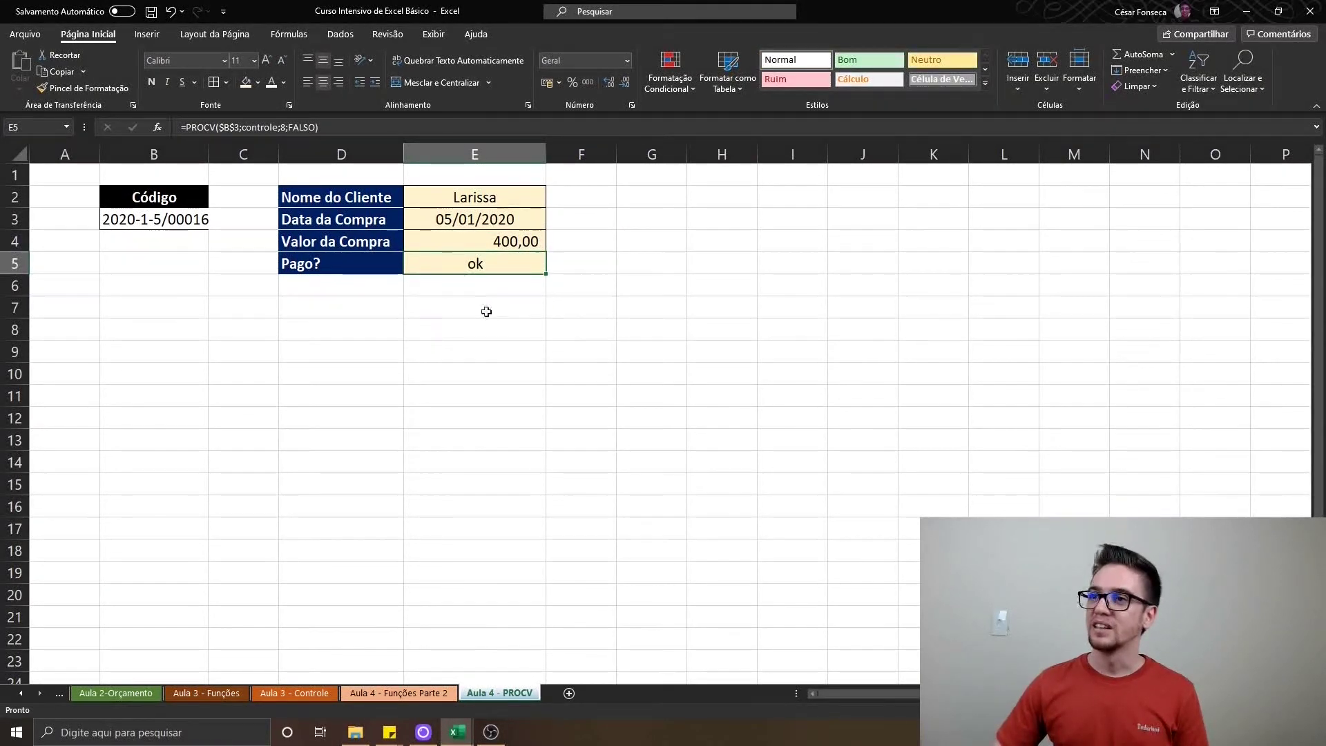
pyautogui.click(687, 90)
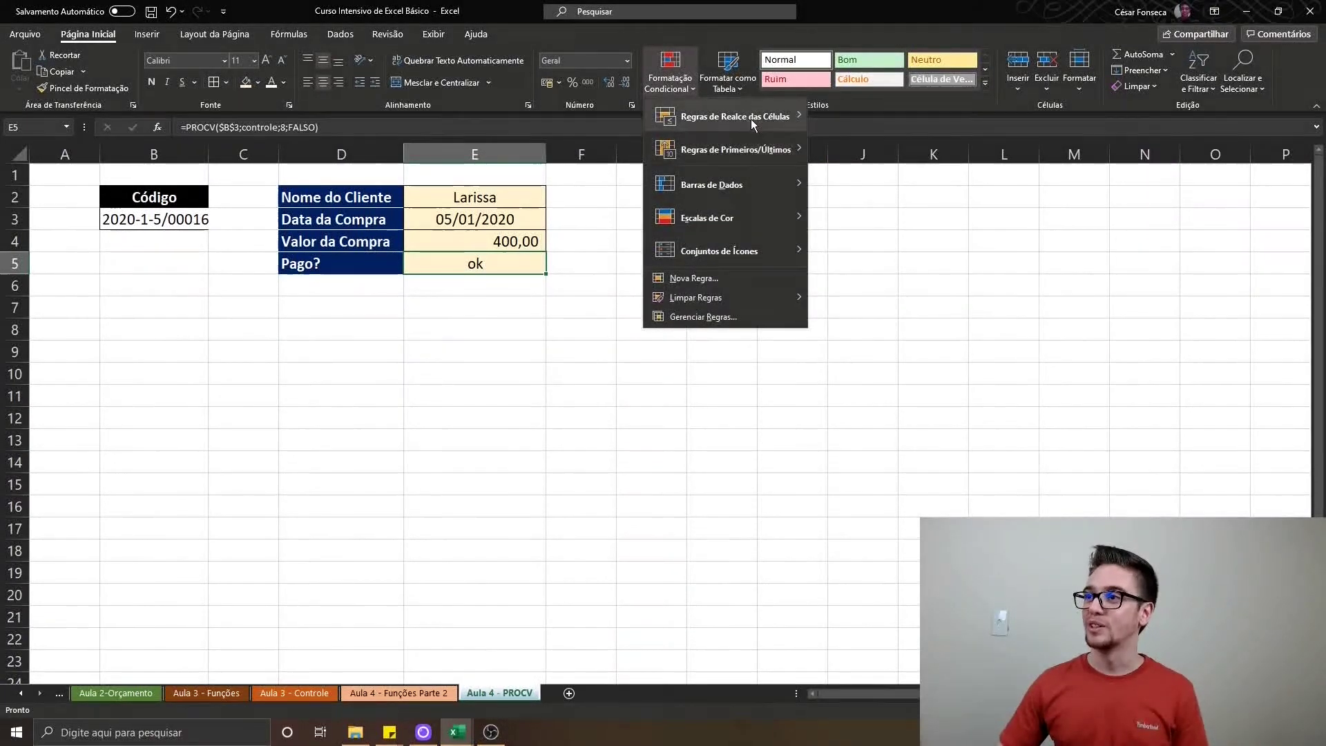
pyautogui.moveTo(760, 114)
pyautogui.click(885, 221)
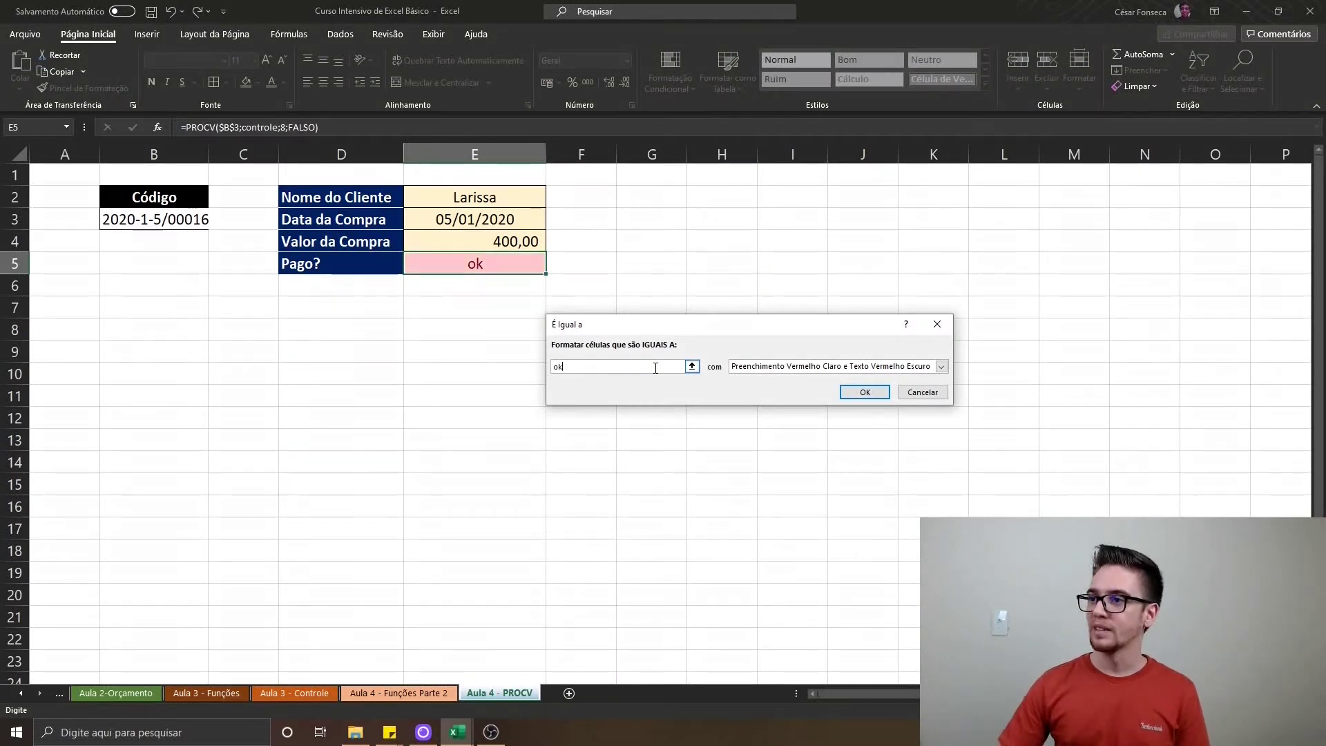
pyautogui.click(776, 372)
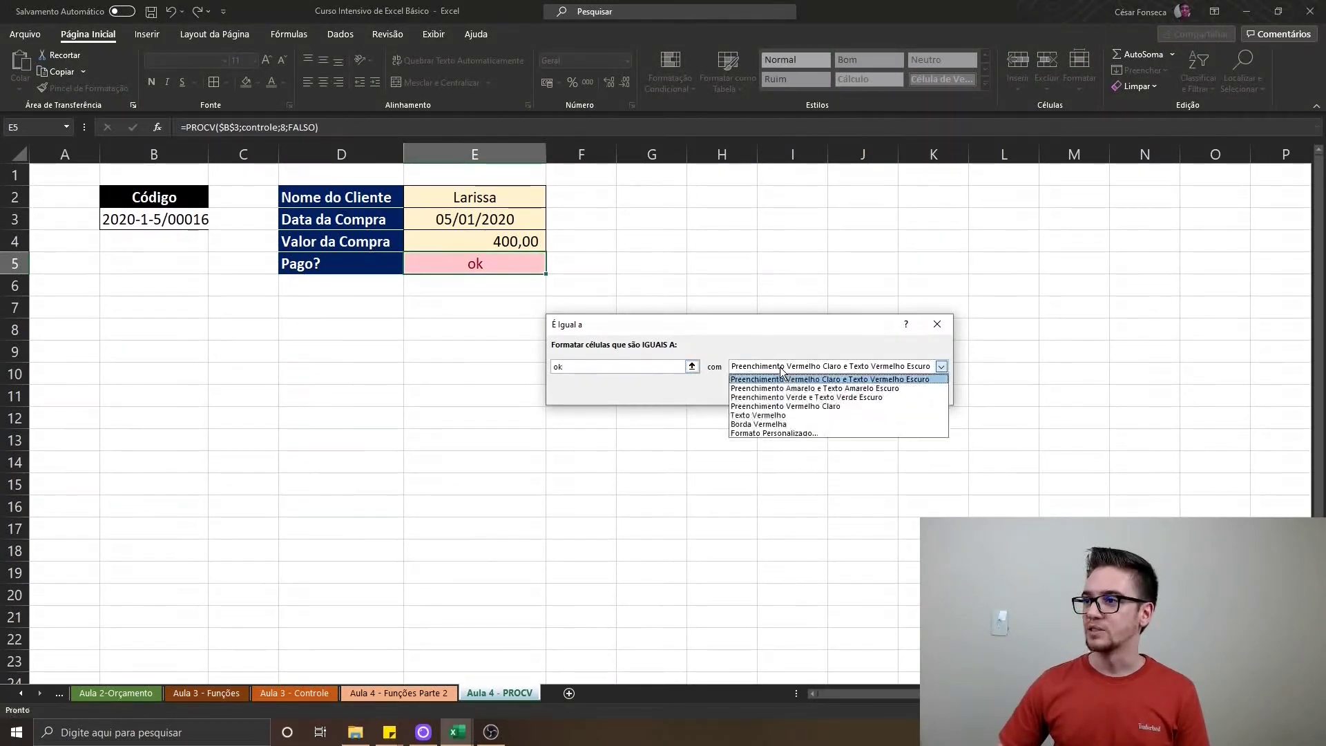
pyautogui.click(801, 399)
pyautogui.press('Return')
# Add a second equal-to rule on E5 for "Pendente", with light red fill and dark red text
pyautogui.click(666, 88)
pyautogui.moveTo(730, 119)
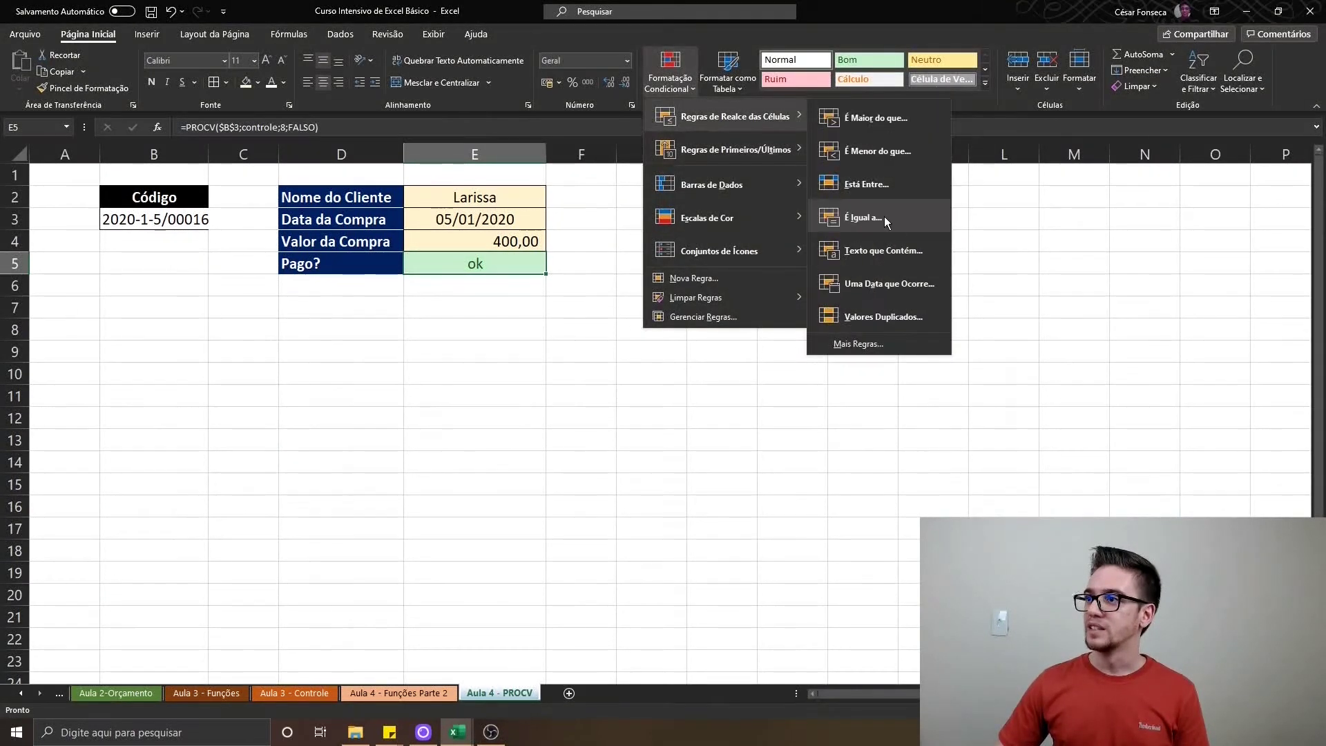
pyautogui.click(888, 219)
pyautogui.click(865, 392)
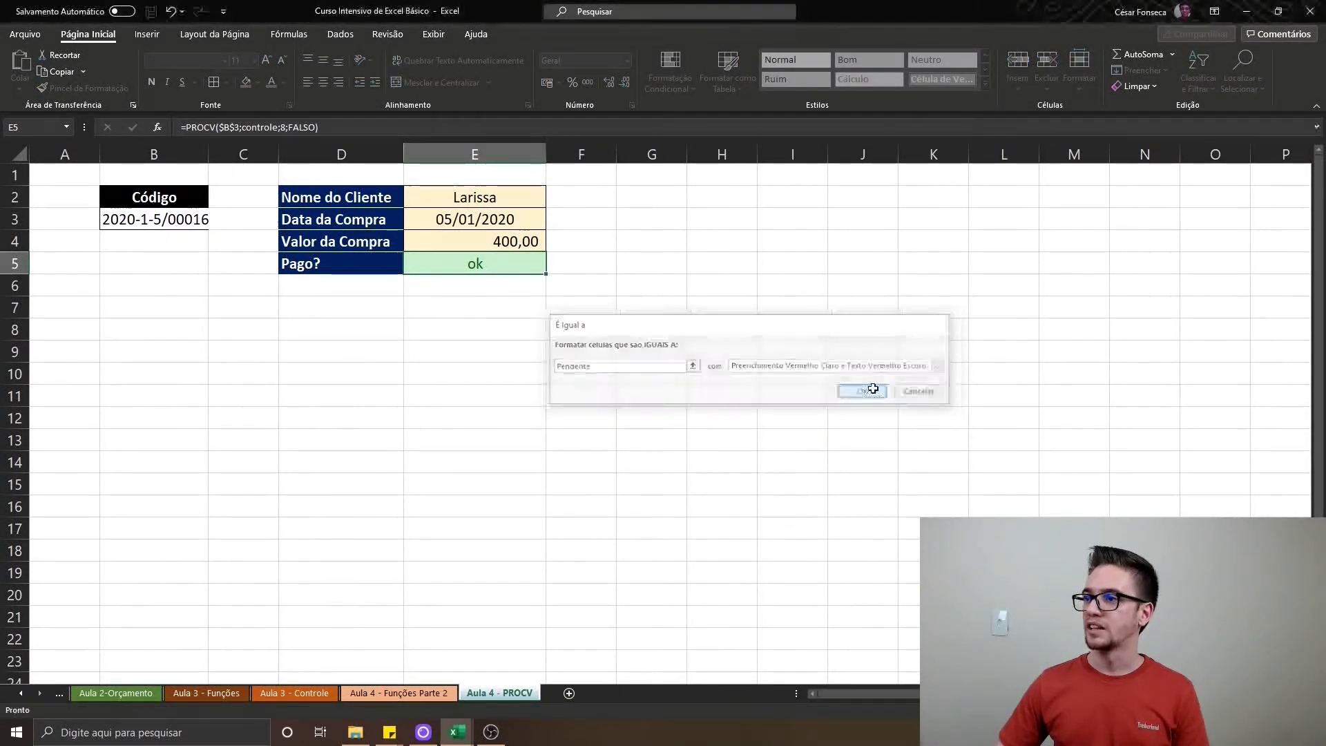
# Autofit column B and paste the purchase code from A4 of the Aula 3 - Controle sheet into B3 as a value
pyautogui.doubleClick(208, 154)
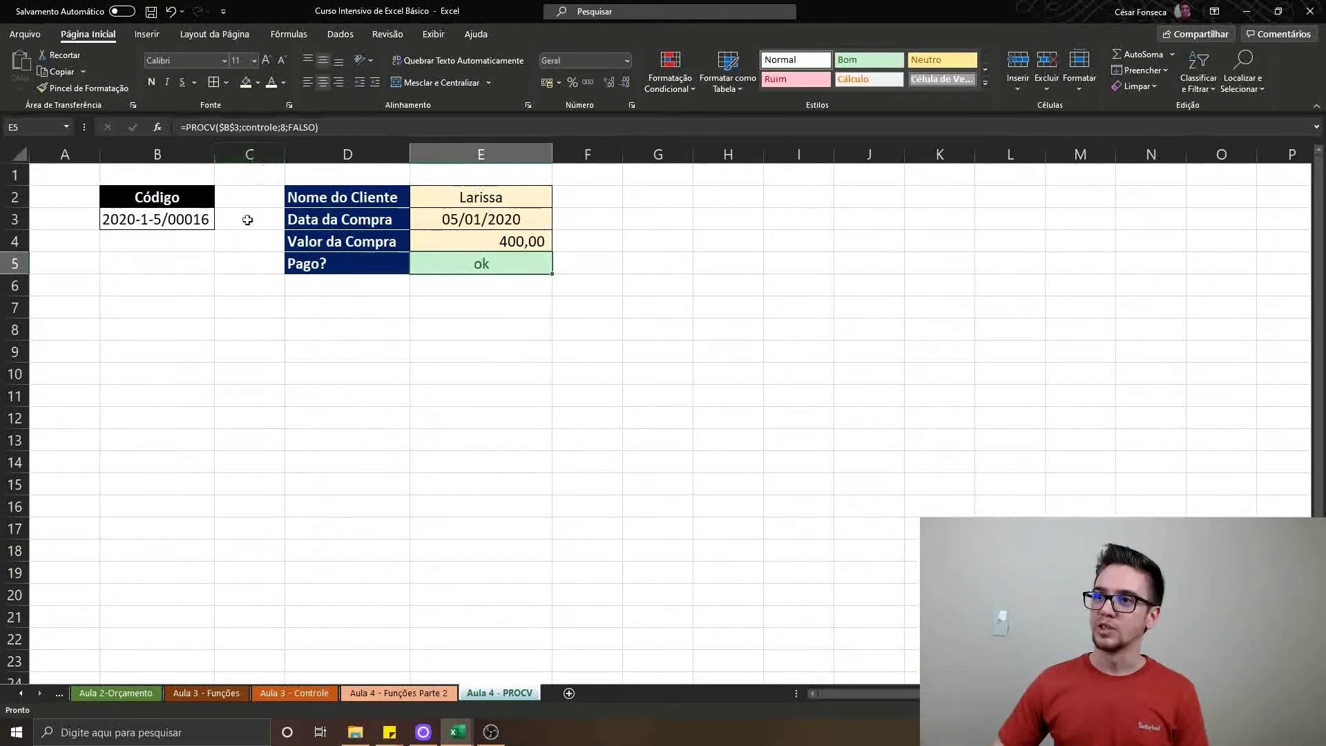
pyautogui.click(276, 694)
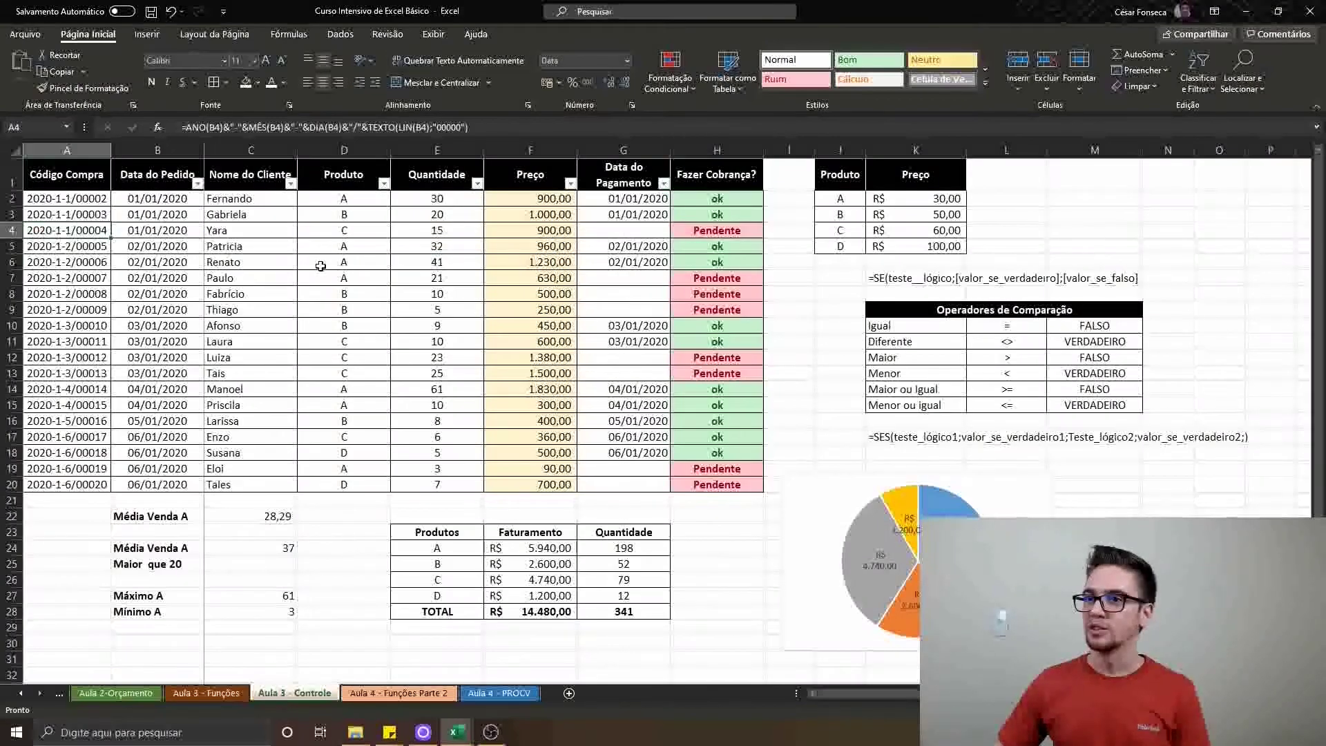
pyautogui.hotkey('ctrl', 'c')
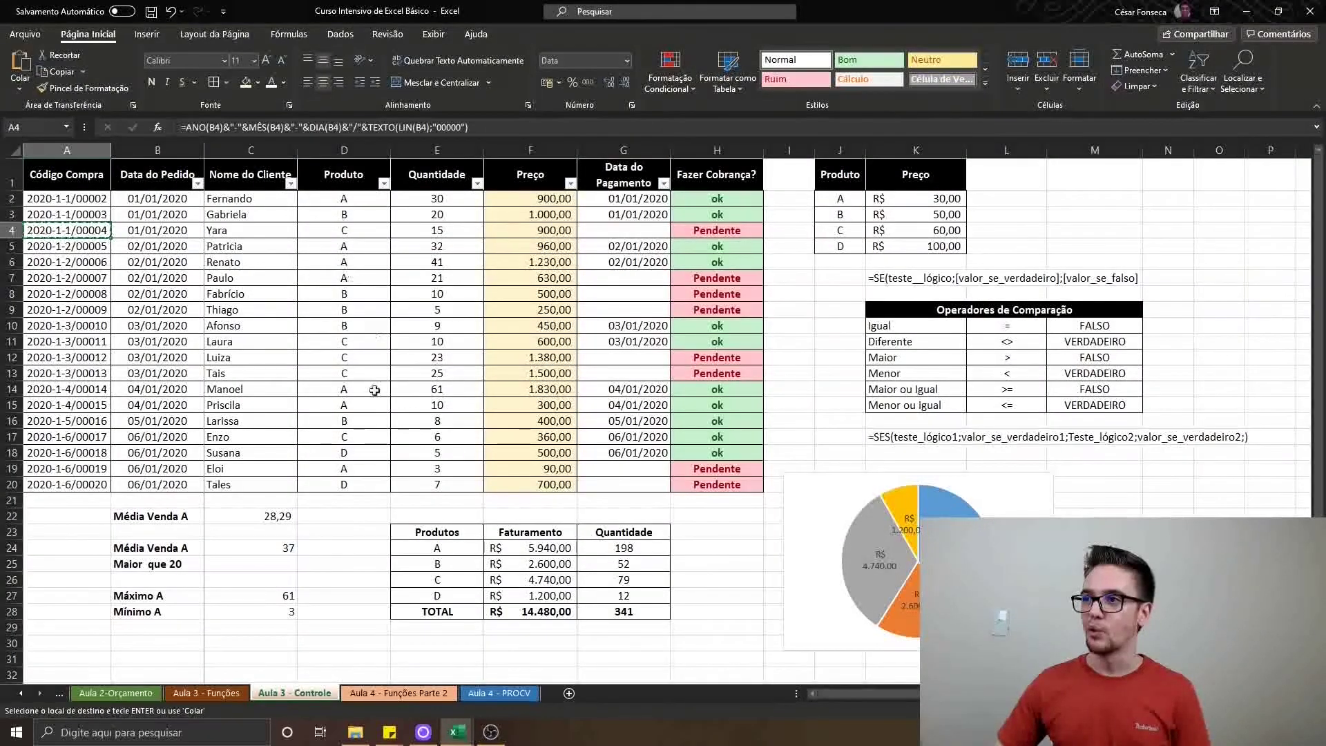
pyautogui.click(499, 693)
pyautogui.rightClick(167, 220)
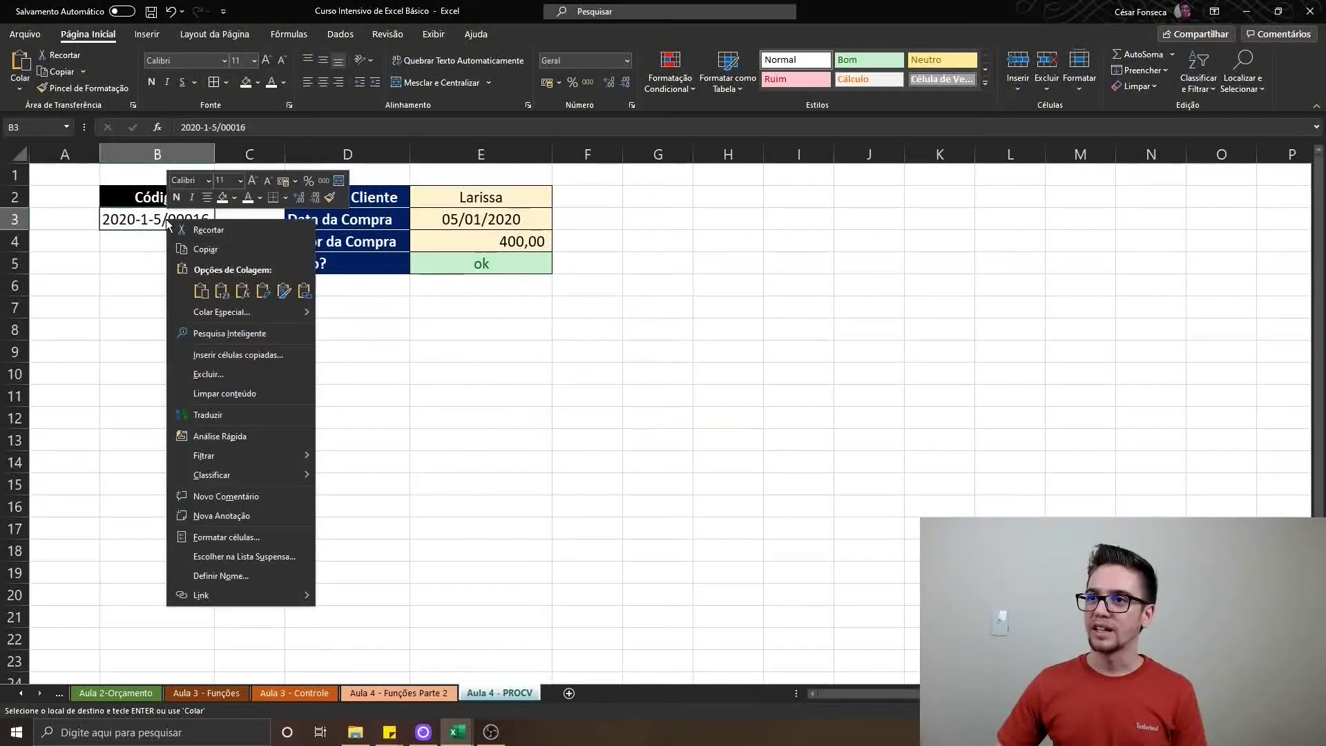
pyautogui.click(221, 293)
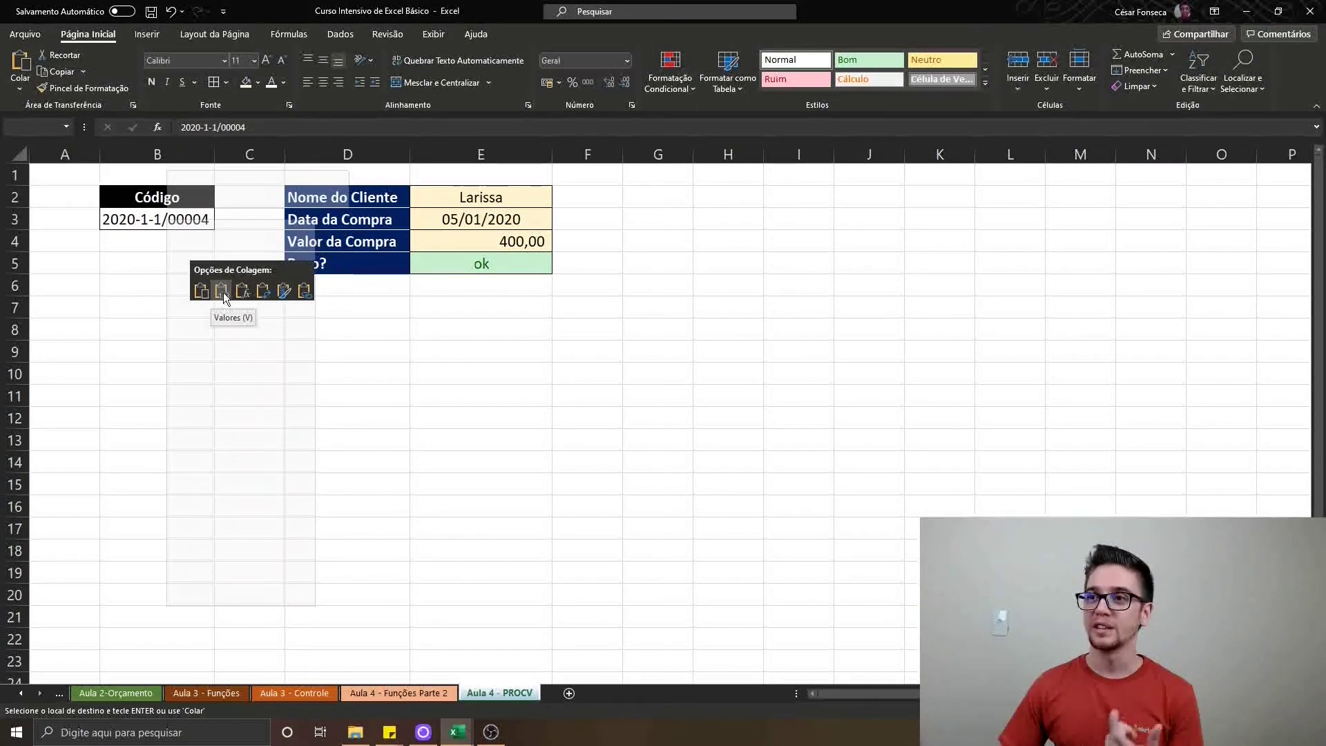
pyautogui.click(221, 292)
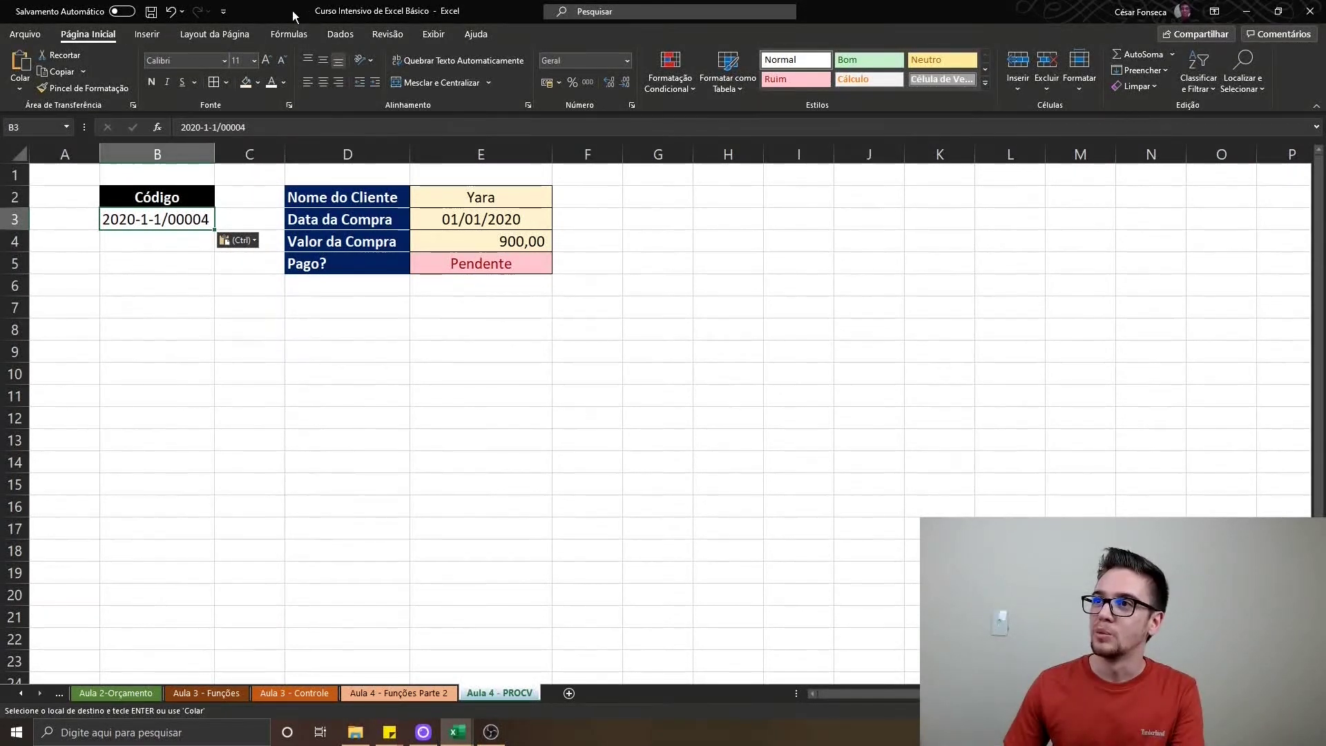
# Restrict B3 with Lista data validation, using 'Aula 3 - Controle'!$A$2:$A$20 as the source of the in-cell dropdown
pyautogui.click(335, 33)
pyautogui.click(704, 84)
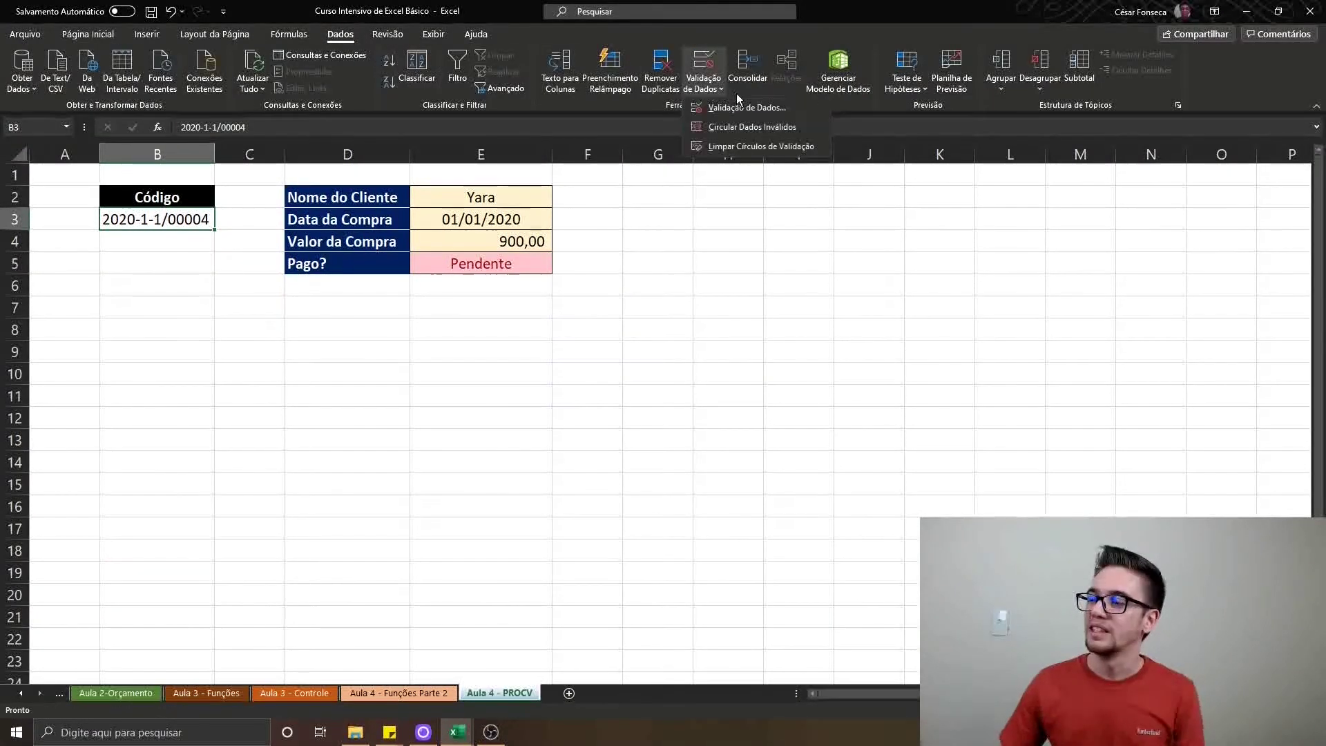
pyautogui.click(713, 109)
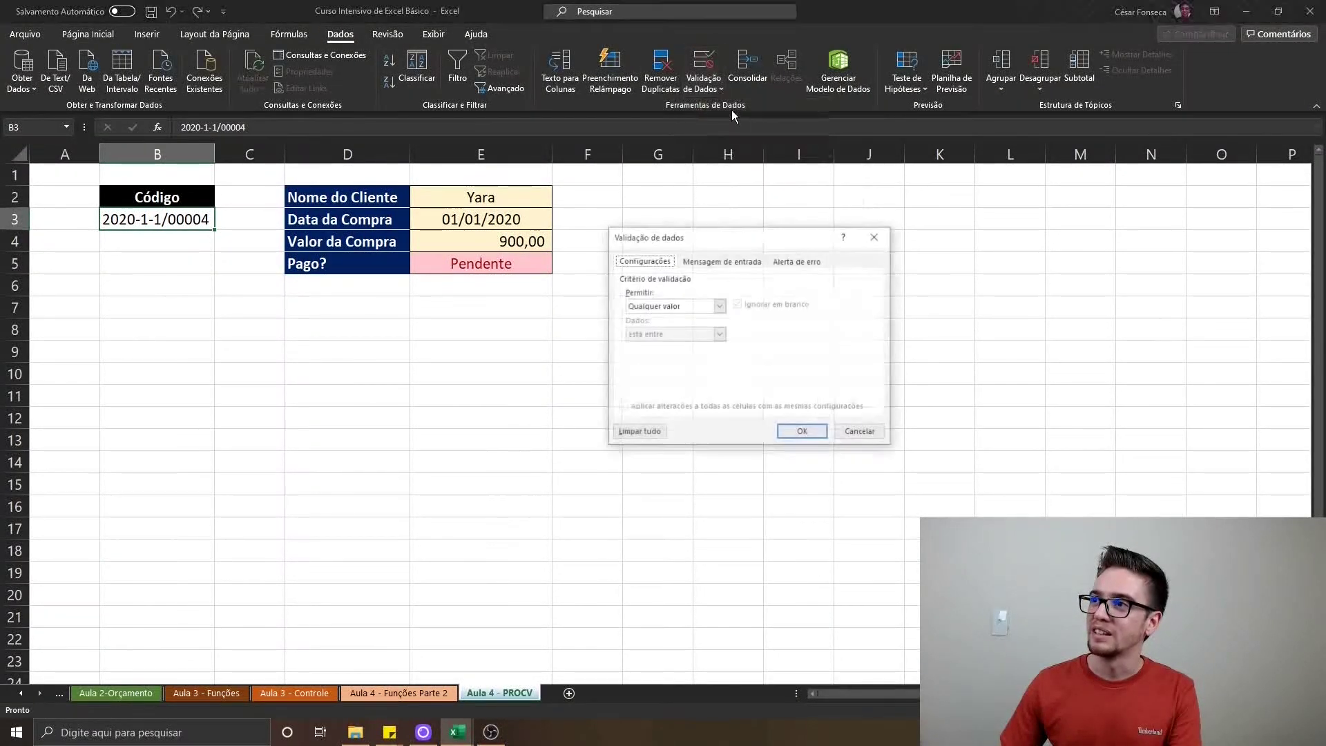
pyautogui.click(719, 306)
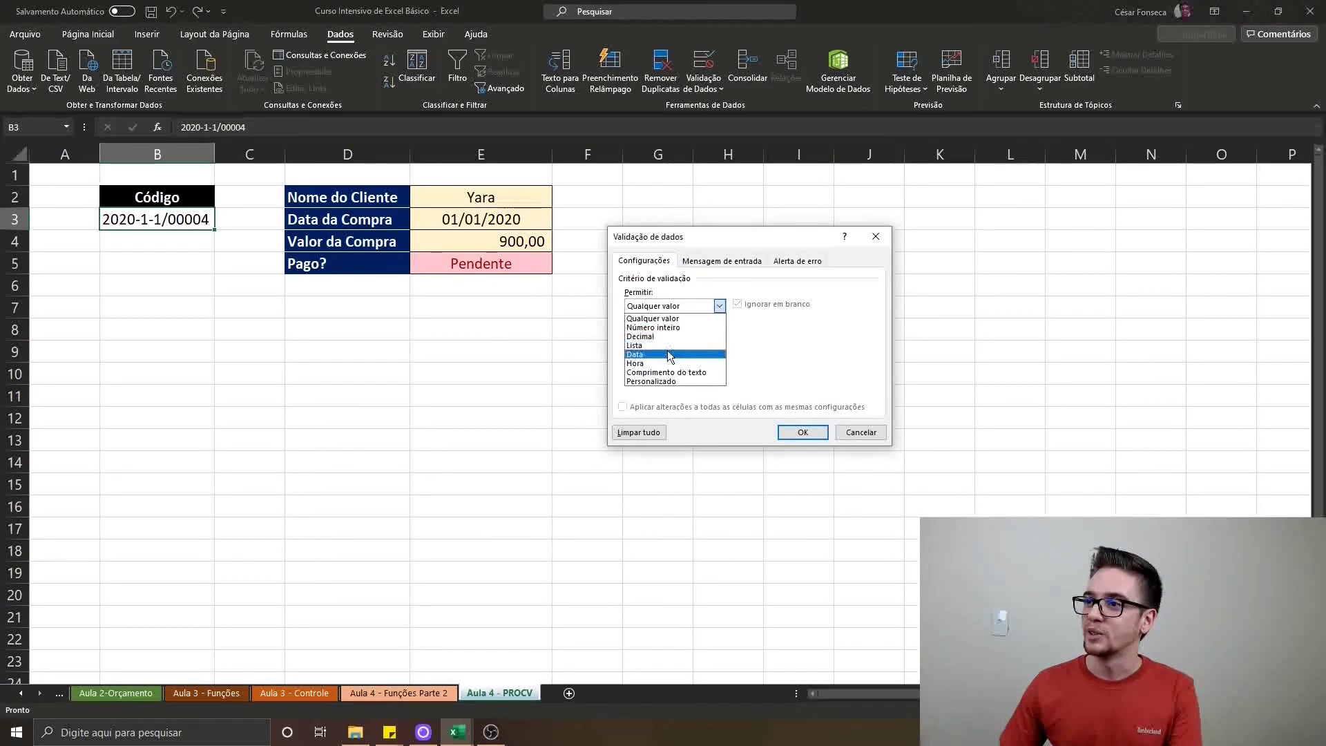
pyautogui.press('Escape')
pyautogui.click(831, 363)
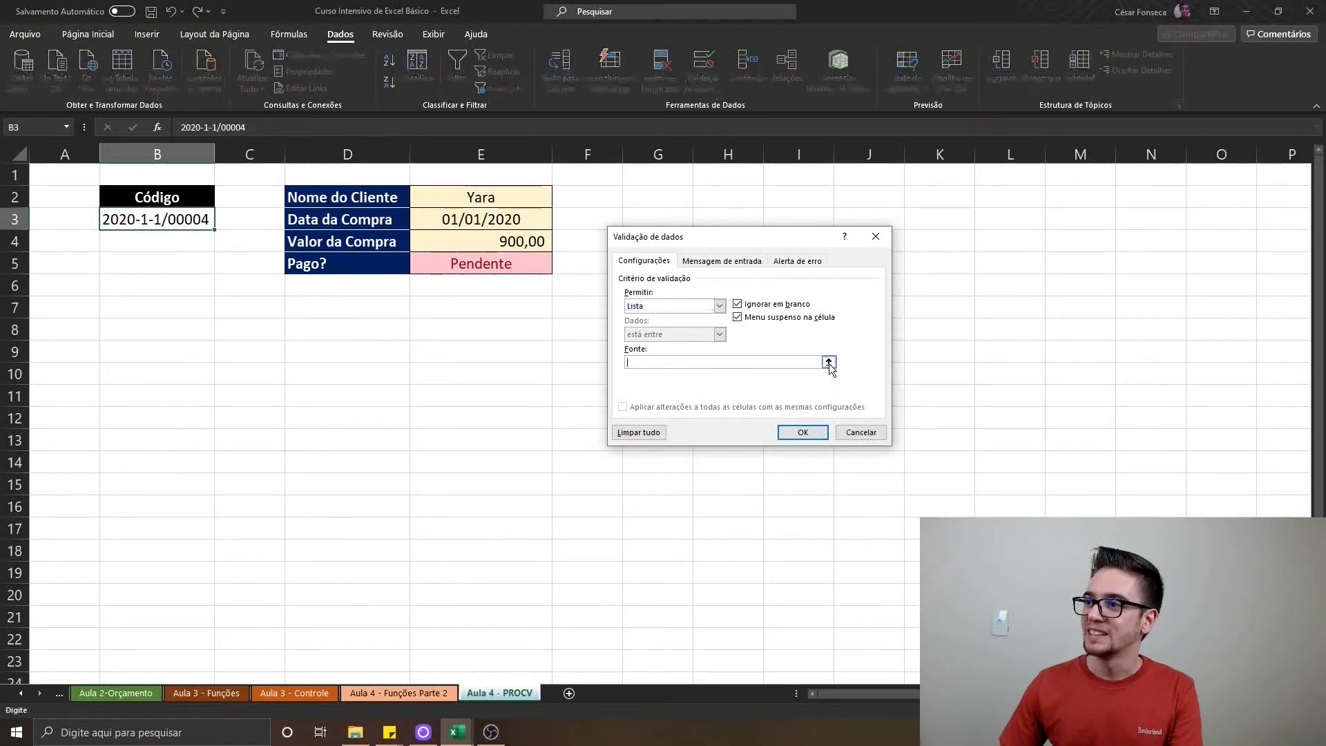
pyautogui.click(295, 692)
pyautogui.moveTo(67, 198); pyautogui.dragTo(107, 484)
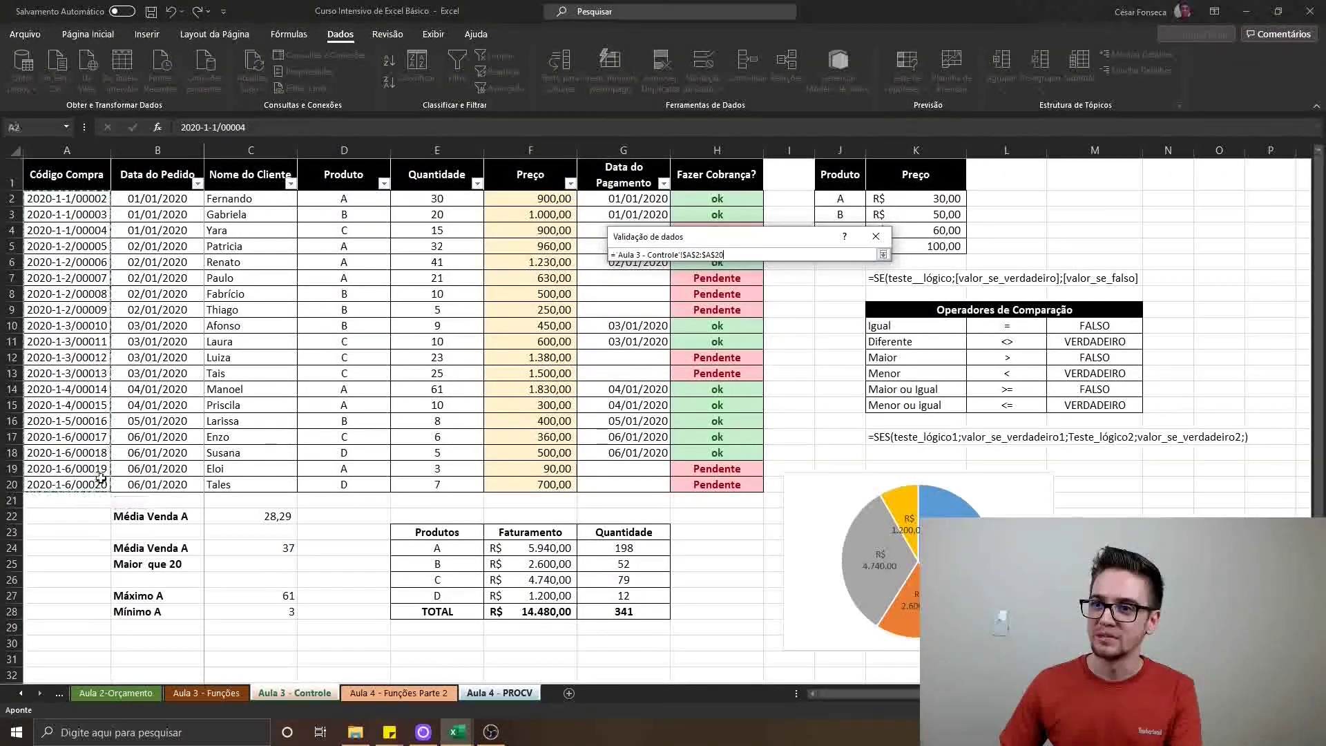
pyautogui.press('Return')
pyautogui.press('Return')
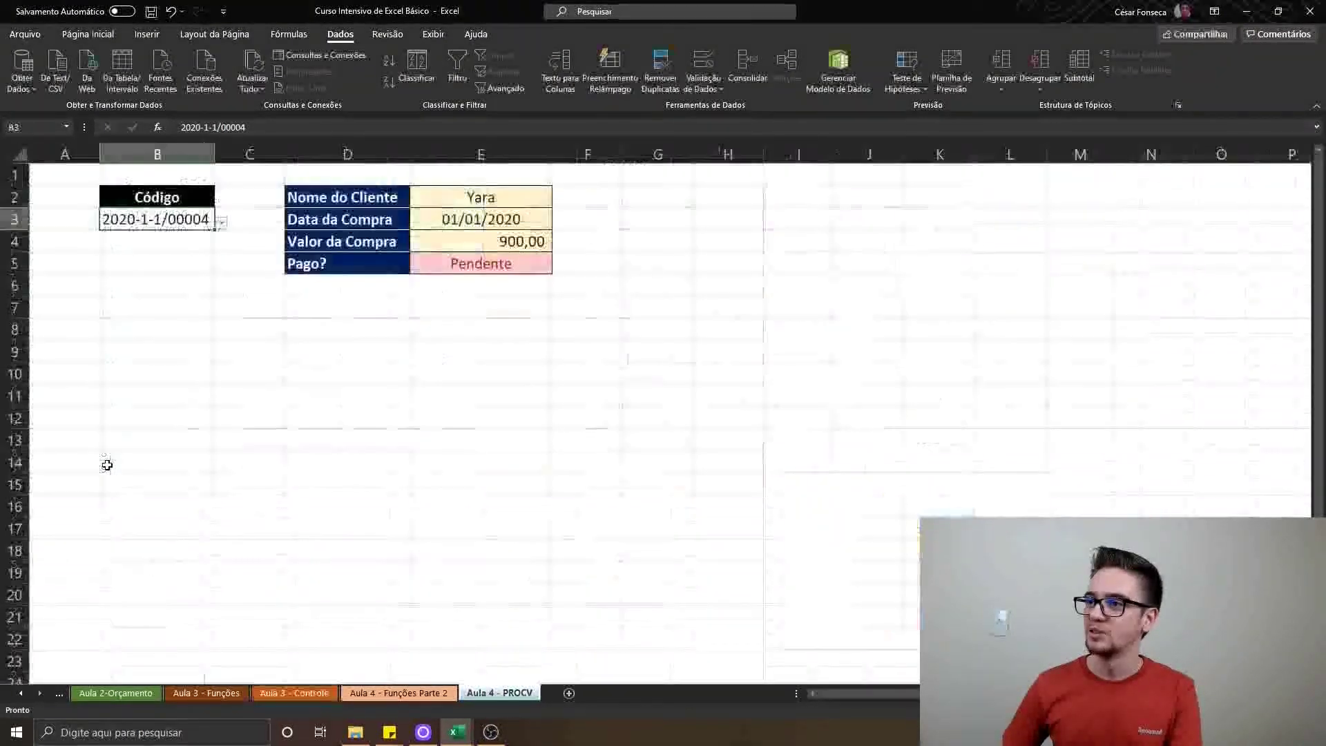
# Test the lookup by choosing several different purchase codes in turn from the validation list in B3
pyautogui.click(221, 222)
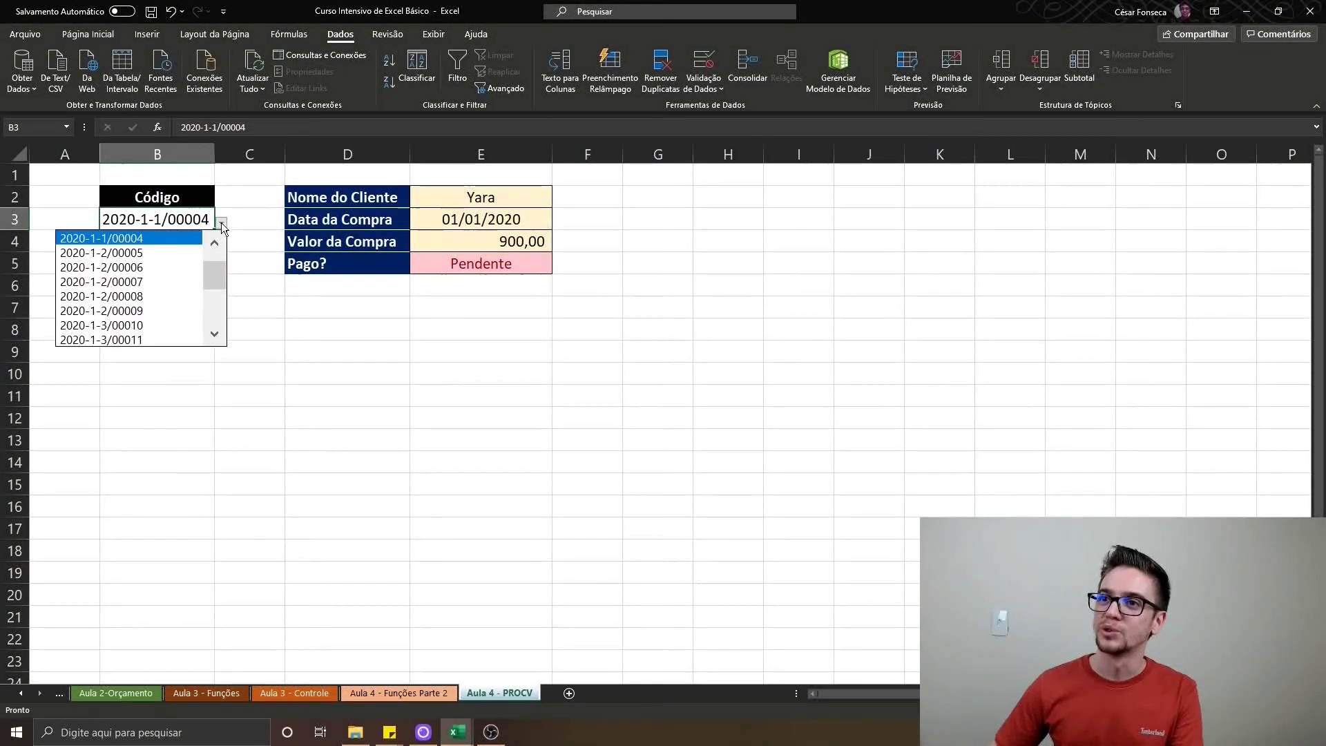
pyautogui.click(166, 250)
pyautogui.click(220, 222)
pyautogui.click(183, 267)
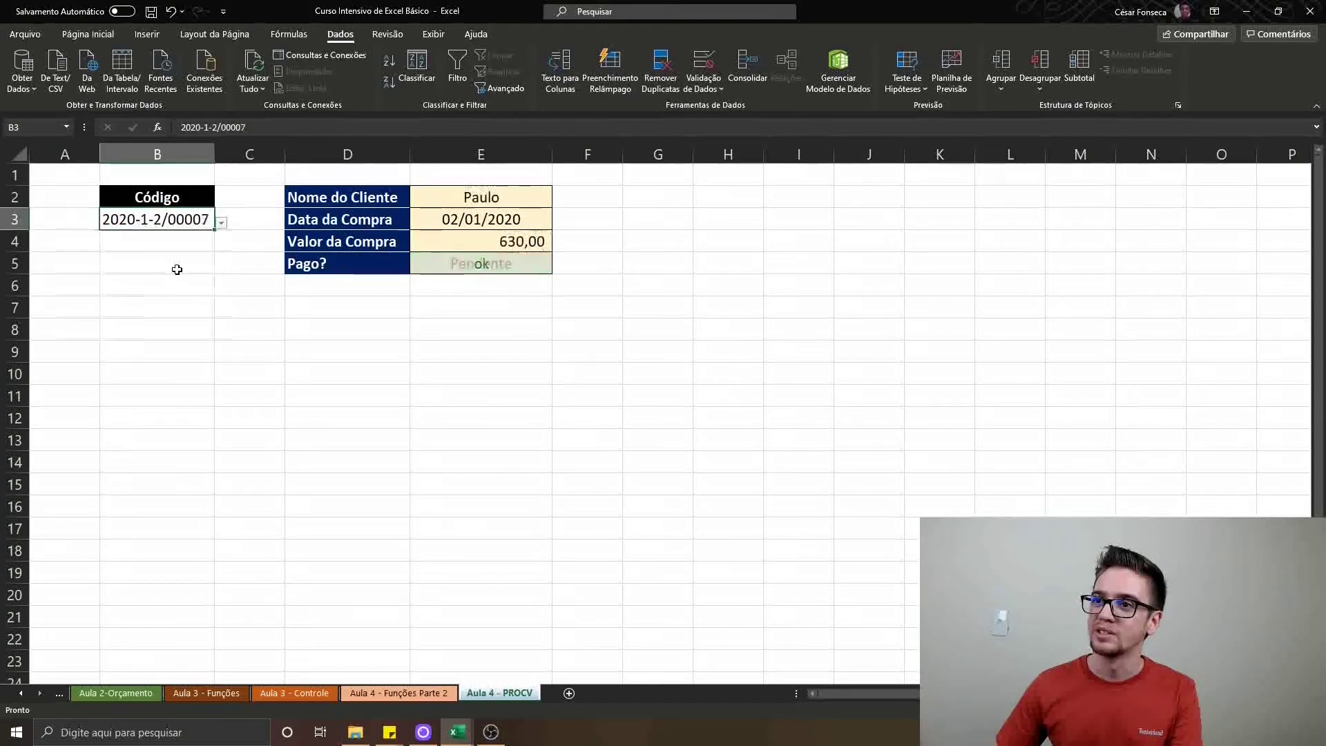
pyautogui.click(221, 223)
pyautogui.click(172, 282)
pyautogui.click(221, 223)
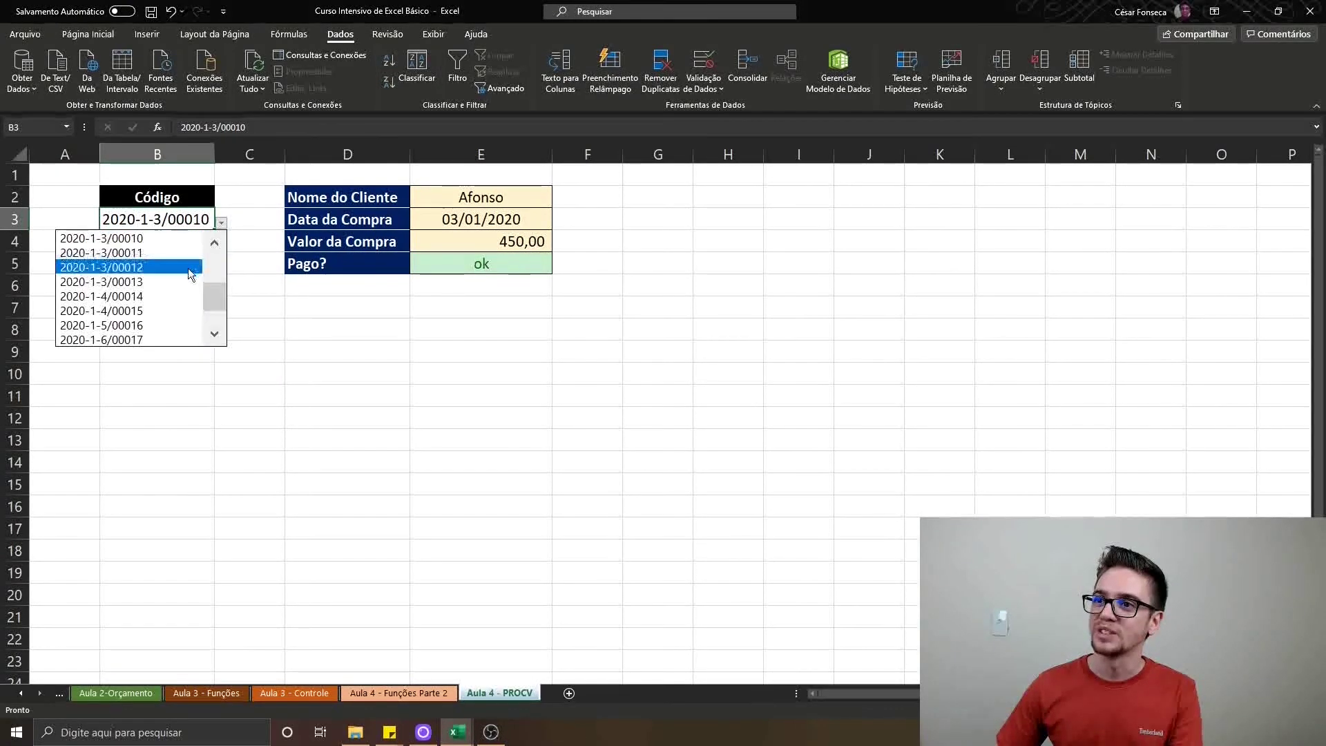
pyautogui.click(193, 267)
pyautogui.click(220, 222)
pyautogui.click(152, 323)
pyautogui.click(221, 222)
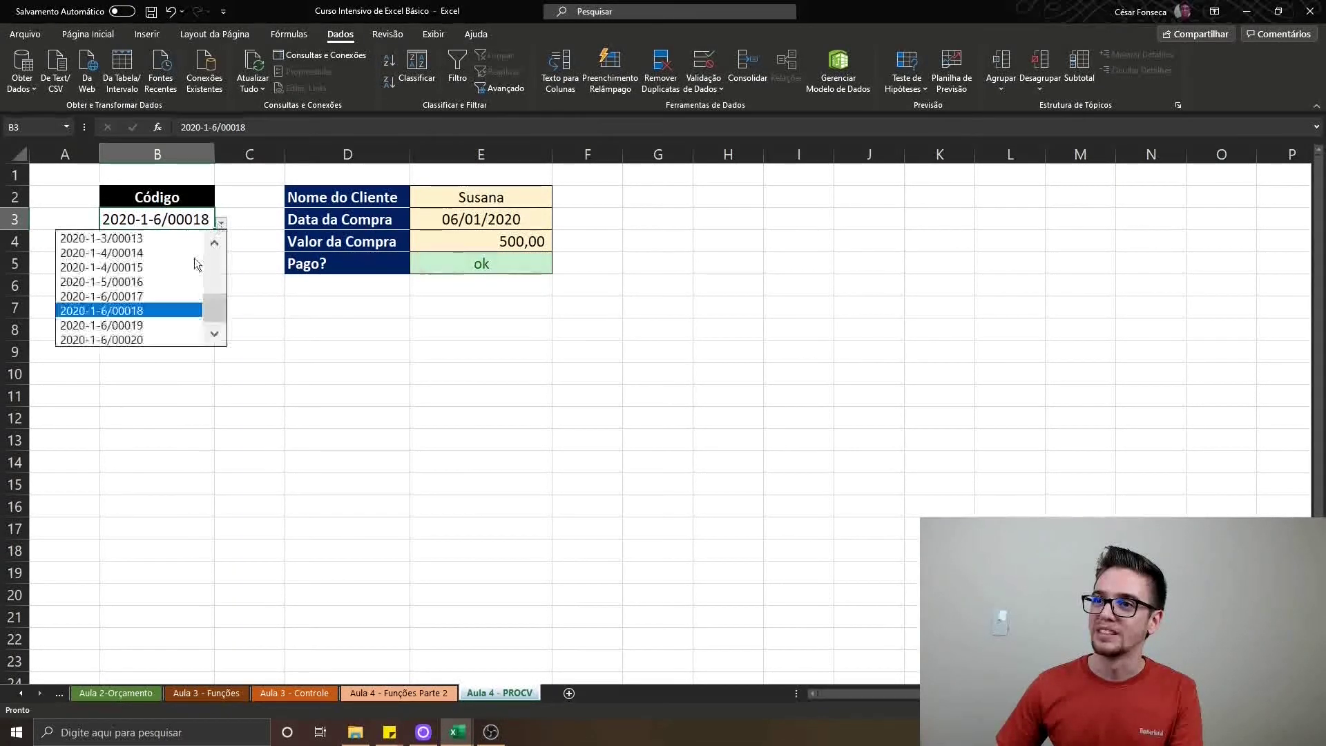
pyautogui.click(152, 326)
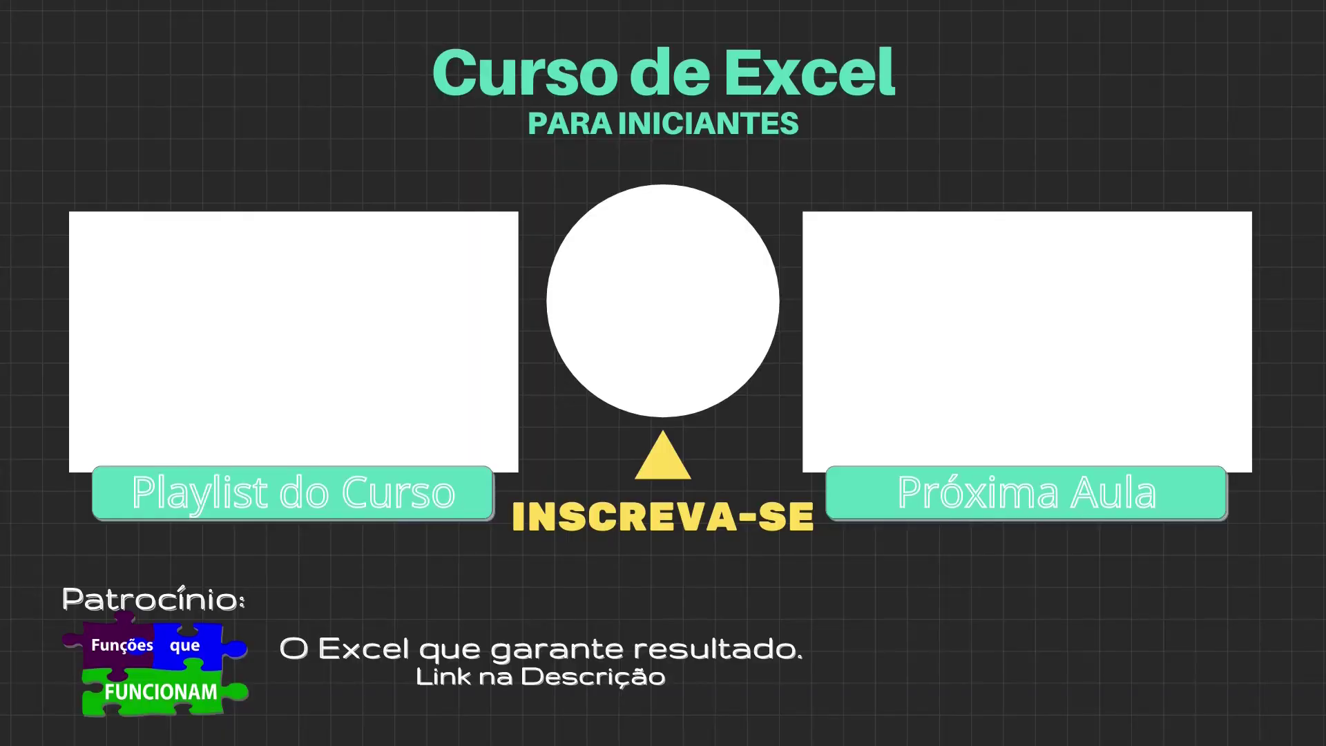